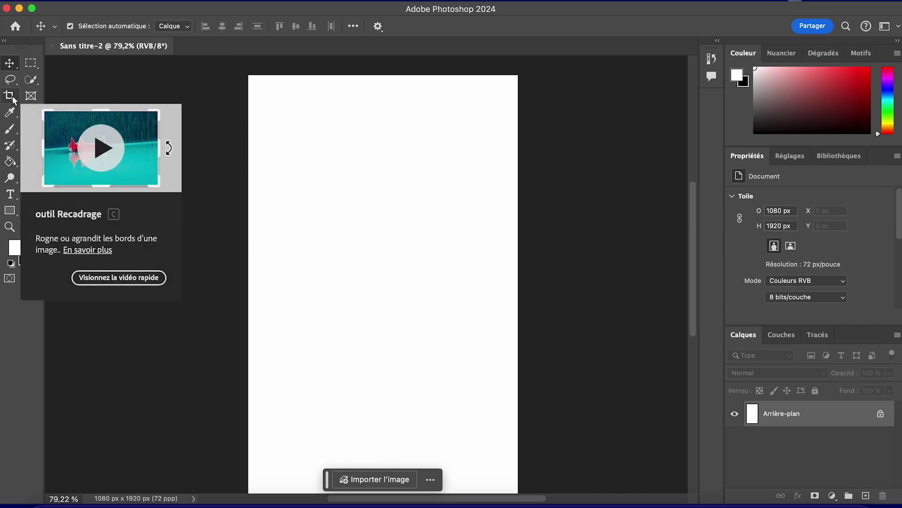
pyautogui.click(10, 79)
pyautogui.click(11, 65)
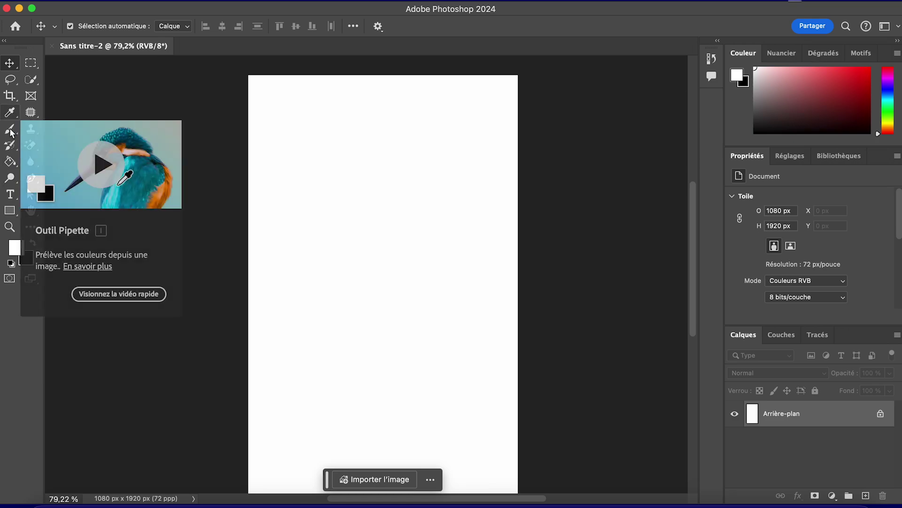
pyautogui.click(10, 211)
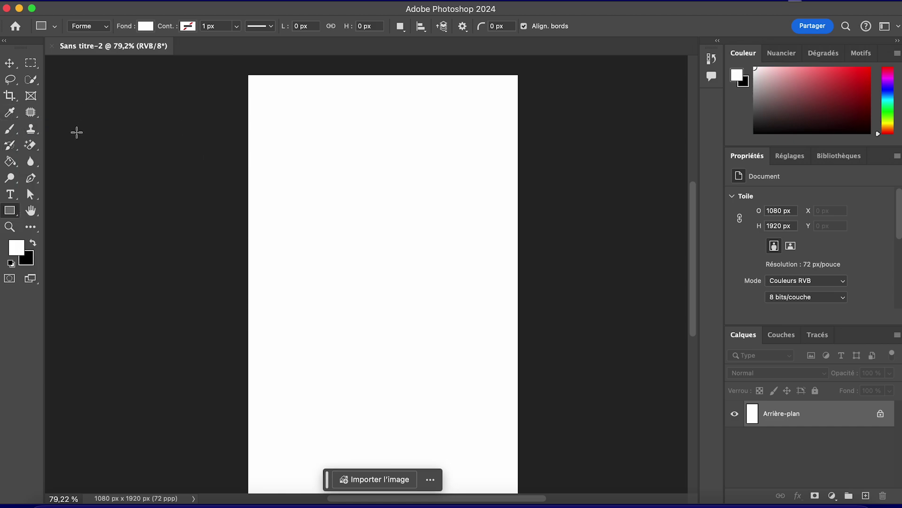
# Step: Draw a closed Pen path enclosing the top of the canvas, with a lower edge curving upward from left to right
pyautogui.click(30, 178)
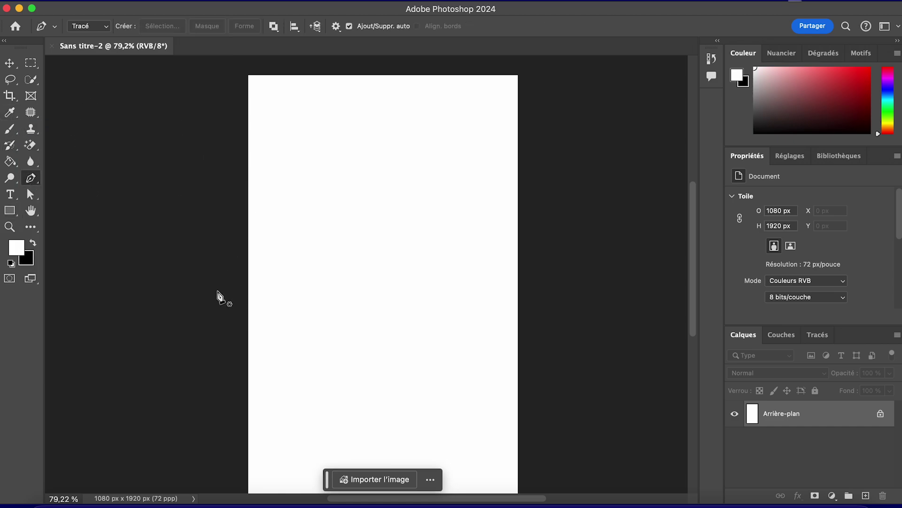
pyautogui.click(243, 243)
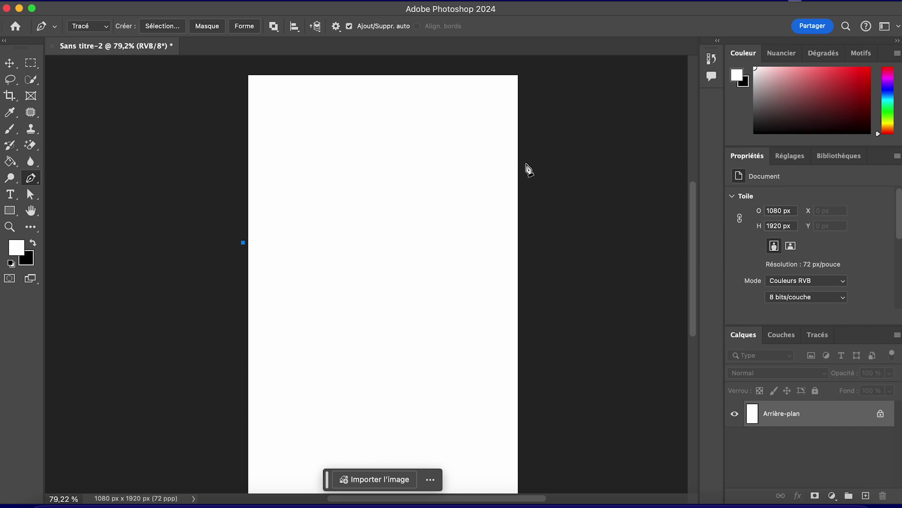
pyautogui.moveTo(530, 167); pyautogui.dragTo(625, 82)
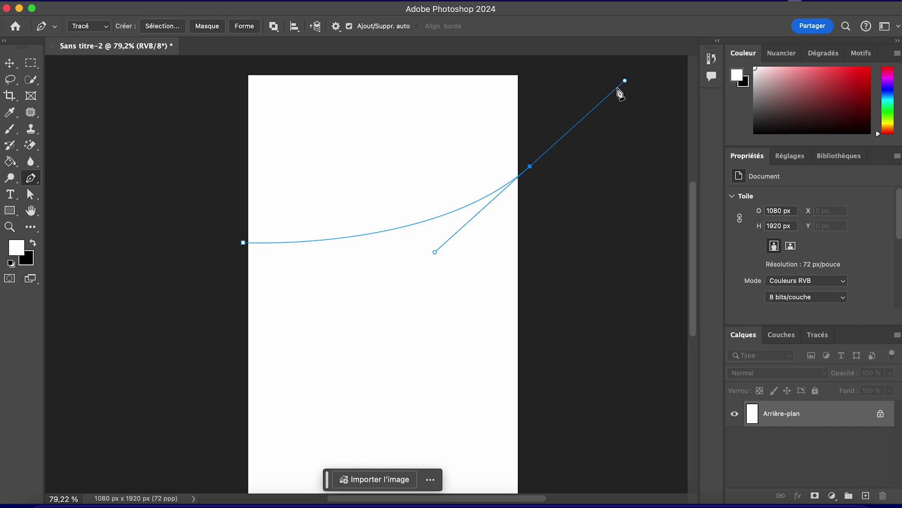
pyautogui.scroll(3, 616, 91)
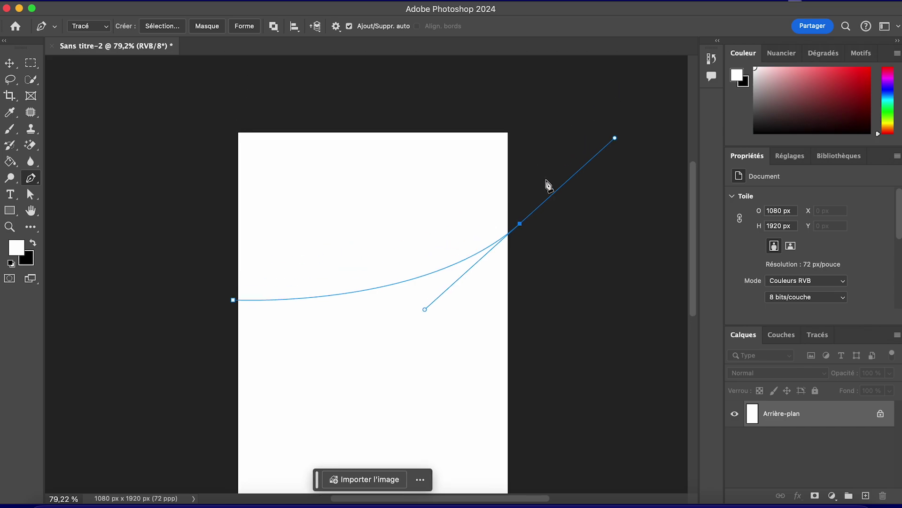
pyautogui.click(520, 121)
pyautogui.click(226, 126)
pyautogui.click(233, 299)
pyautogui.click(6, 67)
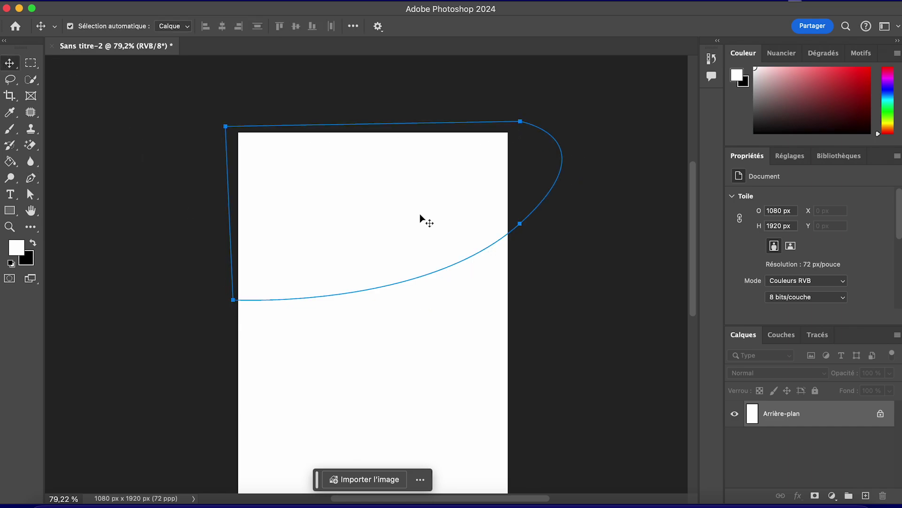
# Step: Load the curved work path as a selection
pyautogui.click(806, 157)
pyautogui.click(837, 156)
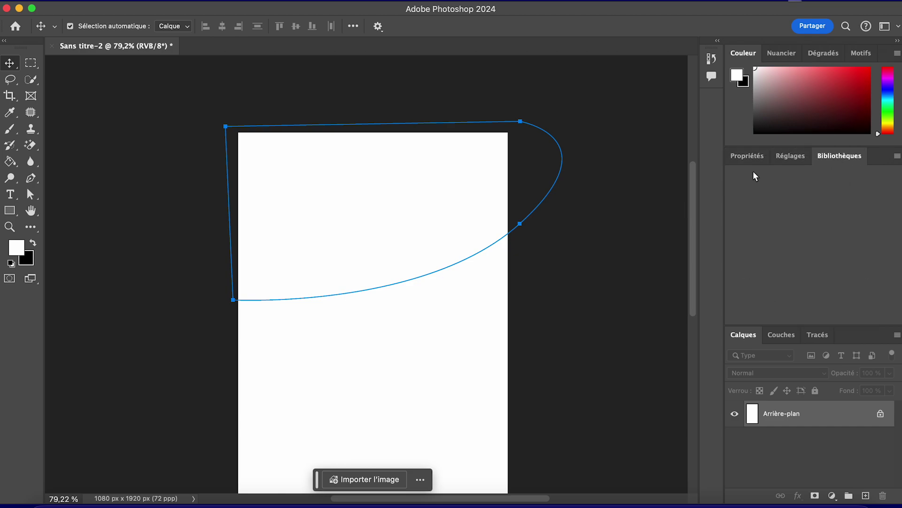
pyautogui.click(749, 156)
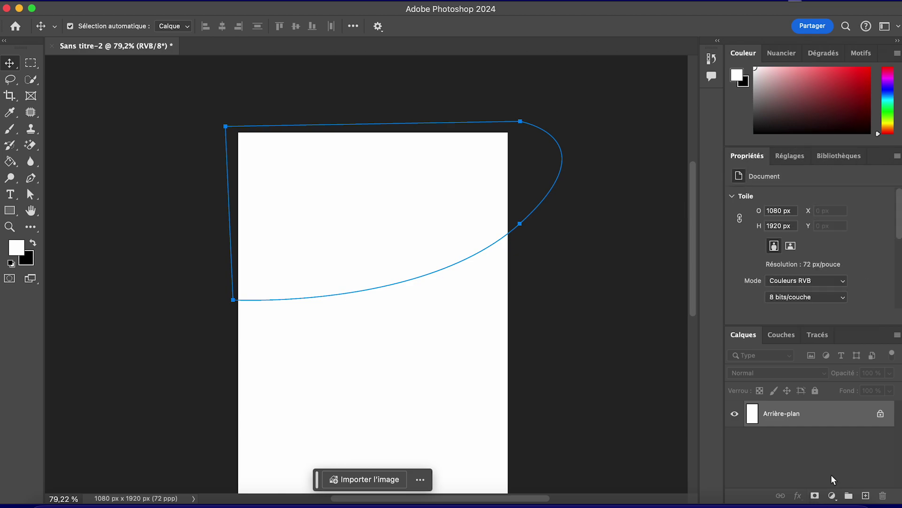
pyautogui.click(830, 332)
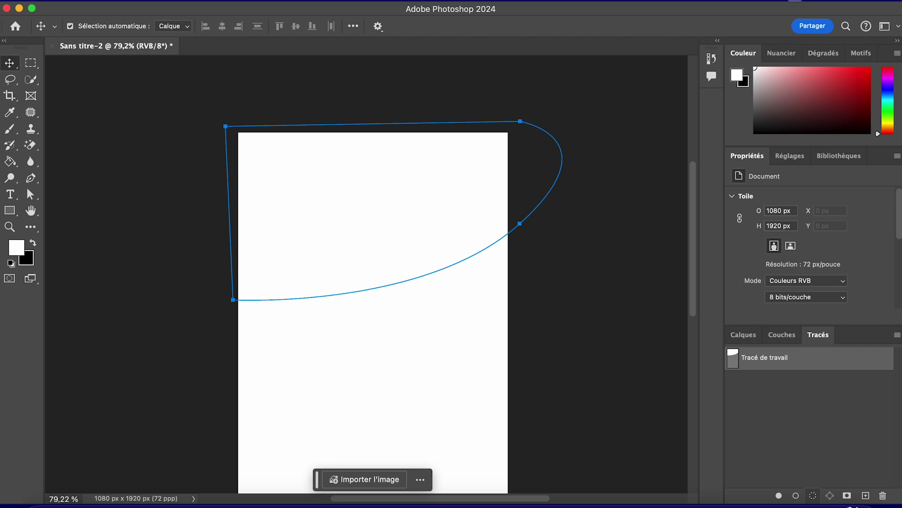
pyautogui.click(813, 496)
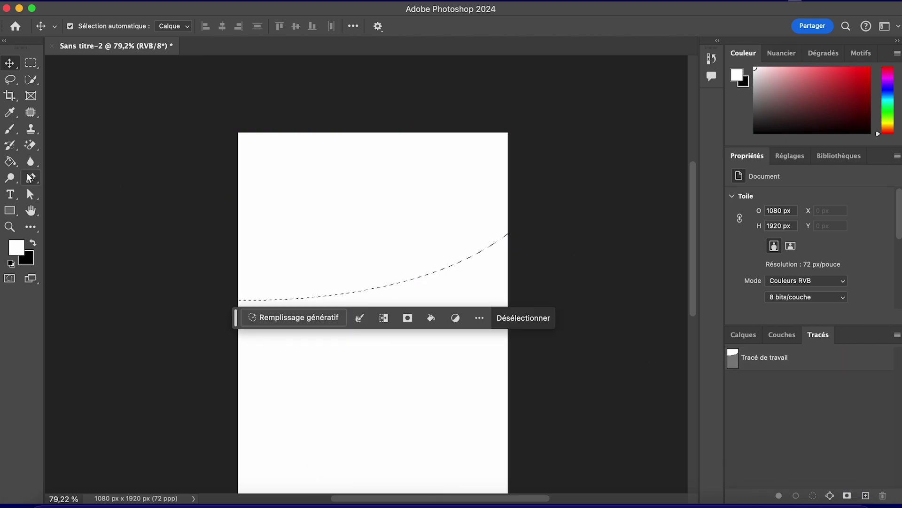
# Step: Set the foreground colour to green 6ebe8e, fill the curved selection with the Paint Bucket, and deselect
pyautogui.click(10, 161)
pyautogui.click(17, 248)
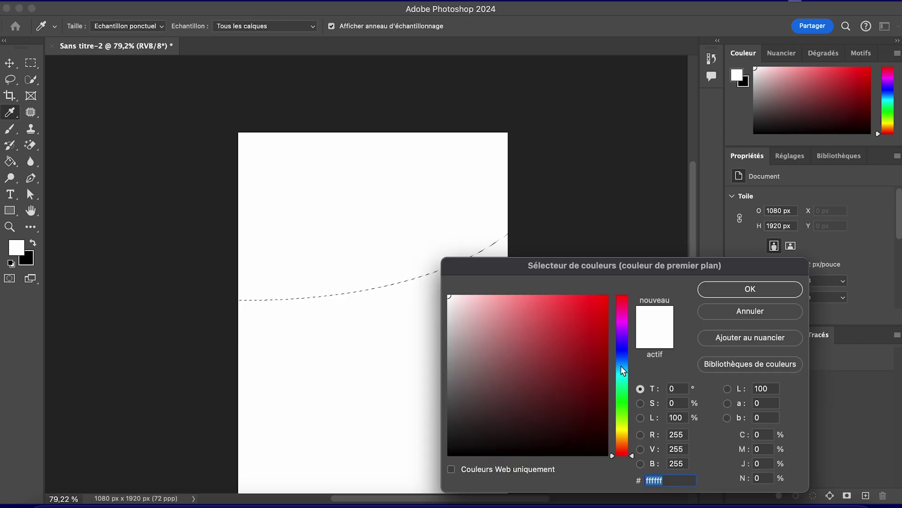
pyautogui.click(621, 391)
pyautogui.moveTo(524, 304)
pyautogui.mouseDown()
pyautogui.moveTo(541, 307)
pyautogui.moveTo(500, 326)
pyautogui.moveTo(515, 335)
pyautogui.mouseUp()
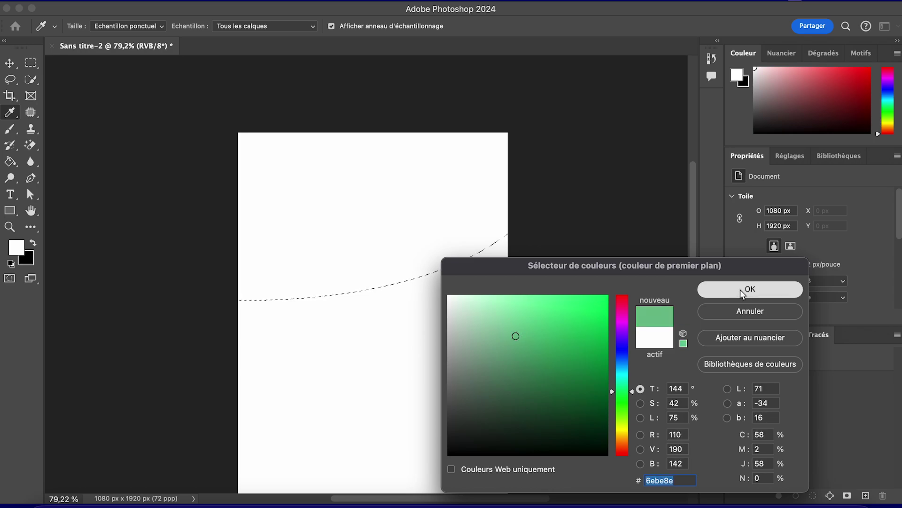
pyautogui.click(743, 293)
pyautogui.click(278, 236)
pyautogui.click(9, 63)
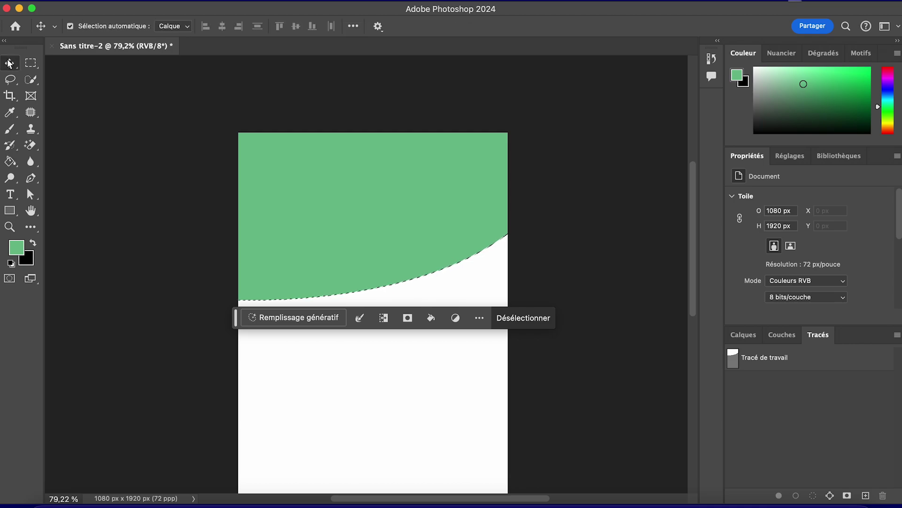
pyautogui.click(310, 6)
pyautogui.click(324, 19)
# Step: Unlock the background layer and add a new empty layer above it
pyautogui.click(743, 335)
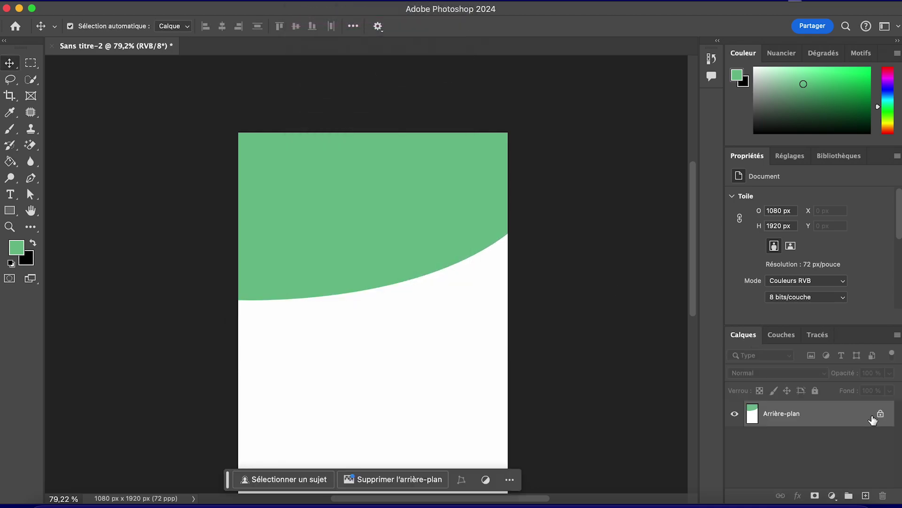
pyautogui.click(880, 413)
pyautogui.click(865, 495)
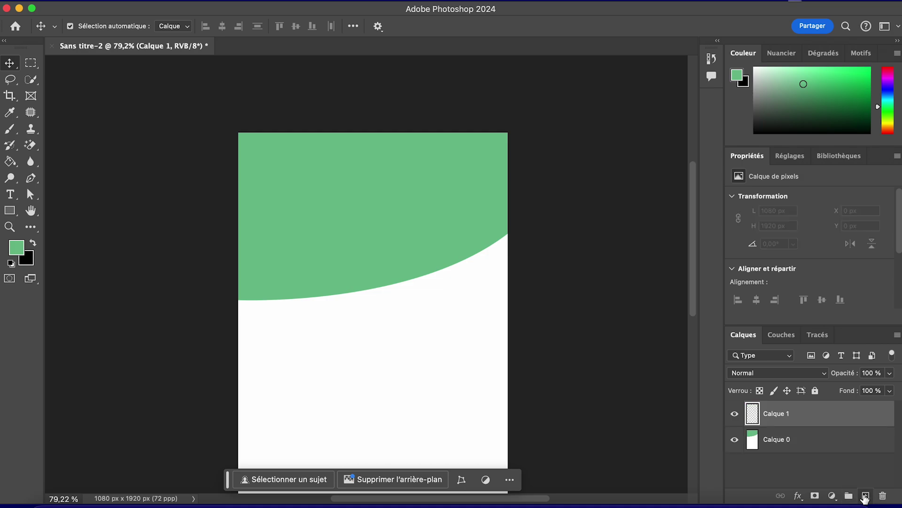
pyautogui.click(771, 436)
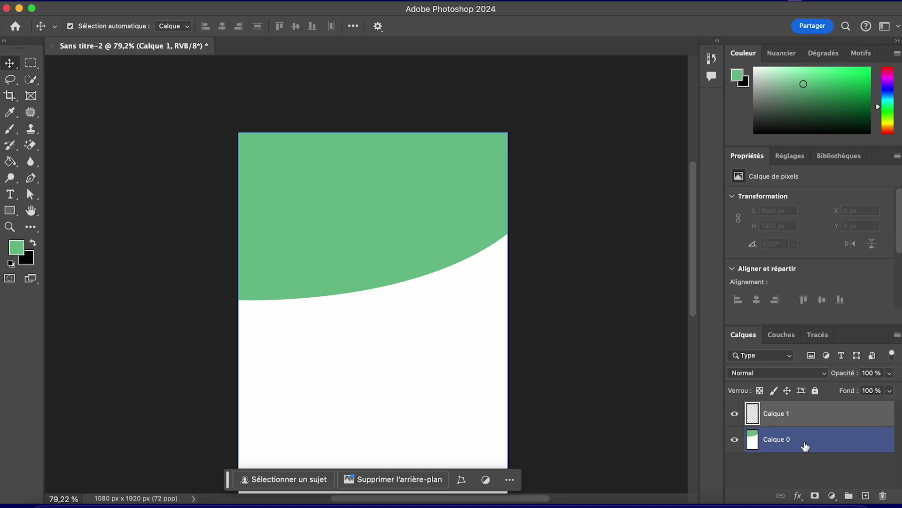
pyautogui.click(583, 334)
# Step: Place voyage.jpg from the Bureau folder as an embedded image
pyautogui.scroll(-3, 582, 335)
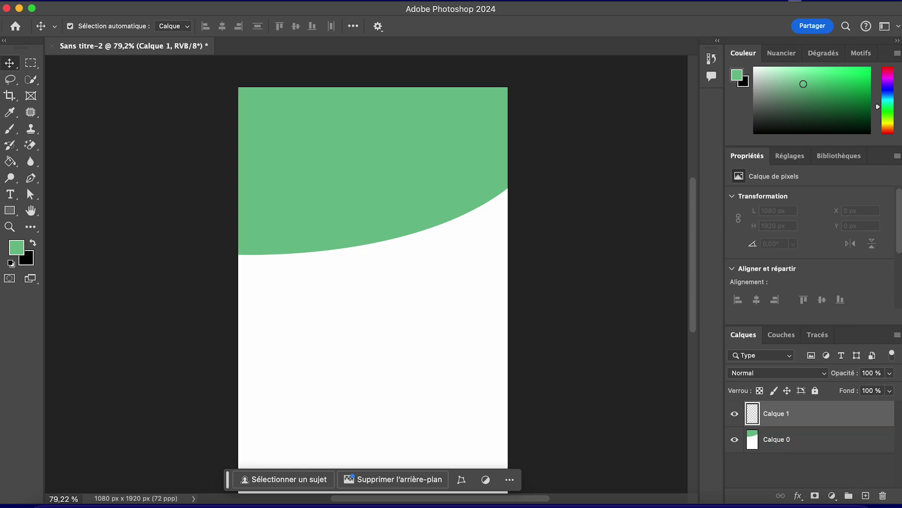
pyautogui.click(115, 1)
pyautogui.moveTo(190, 194)
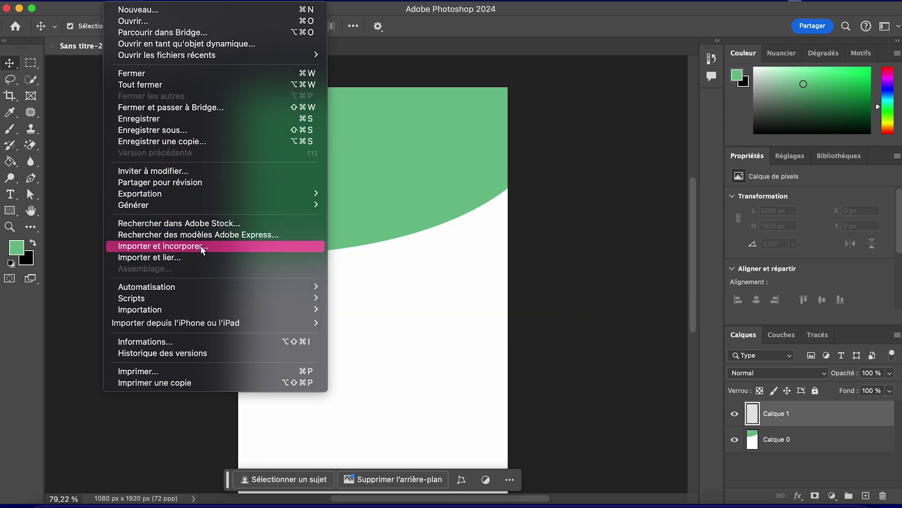
pyautogui.click(161, 246)
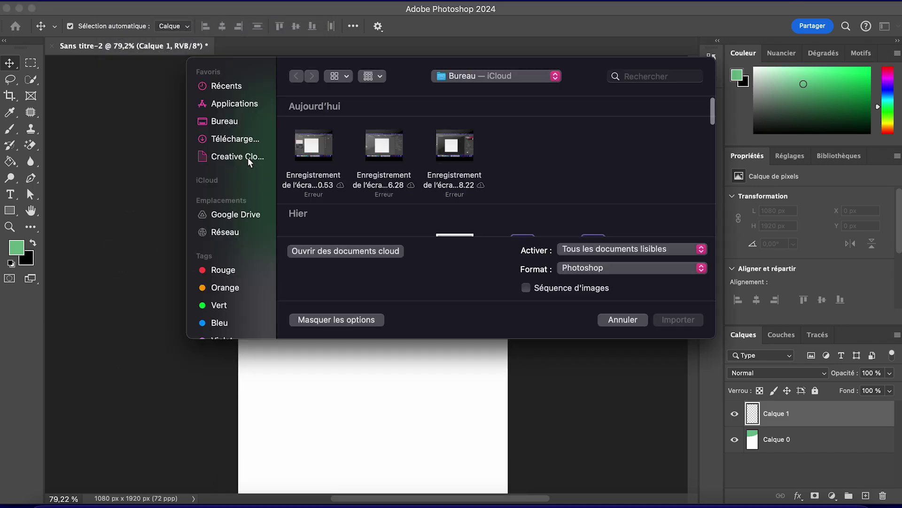
pyautogui.click(232, 122)
pyautogui.scroll(-3, 443, 150)
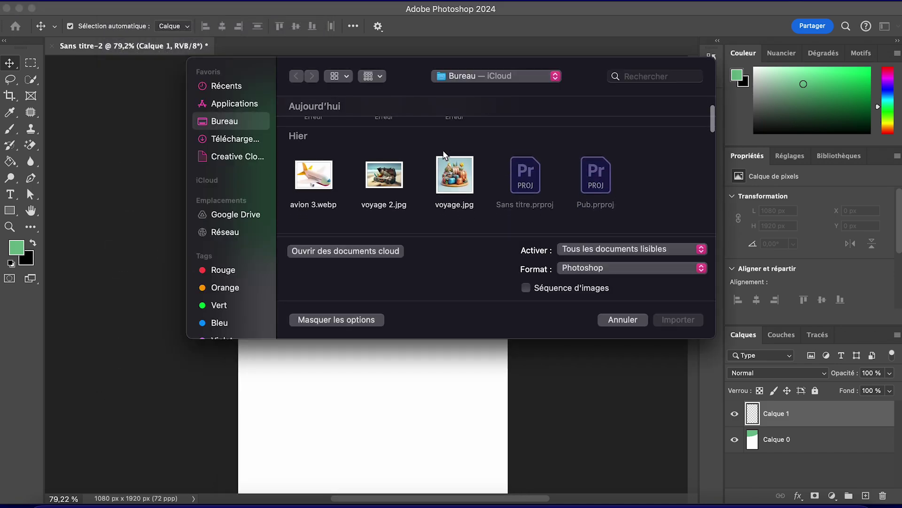
pyautogui.click(314, 153)
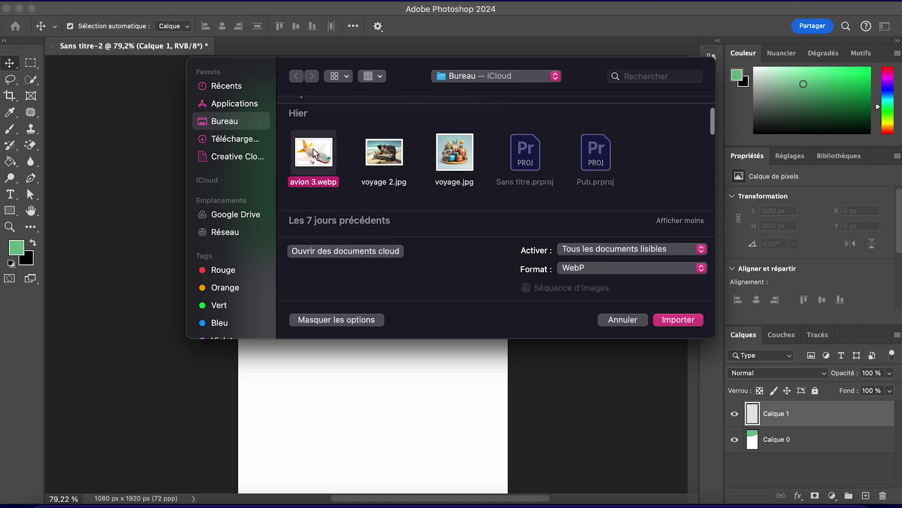
pyautogui.doubleClick(470, 159)
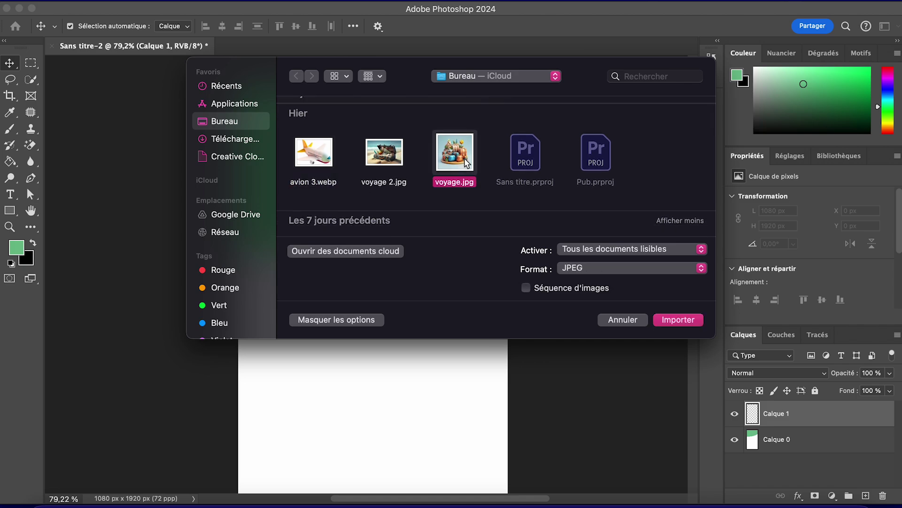
# Step: Scale the placed voyage image to about 211% and position it at about X 506.5 px, Y 603.5 px
pyautogui.moveTo(331, 248); pyautogui.dragTo(232, 197)
pyautogui.press('super+z')
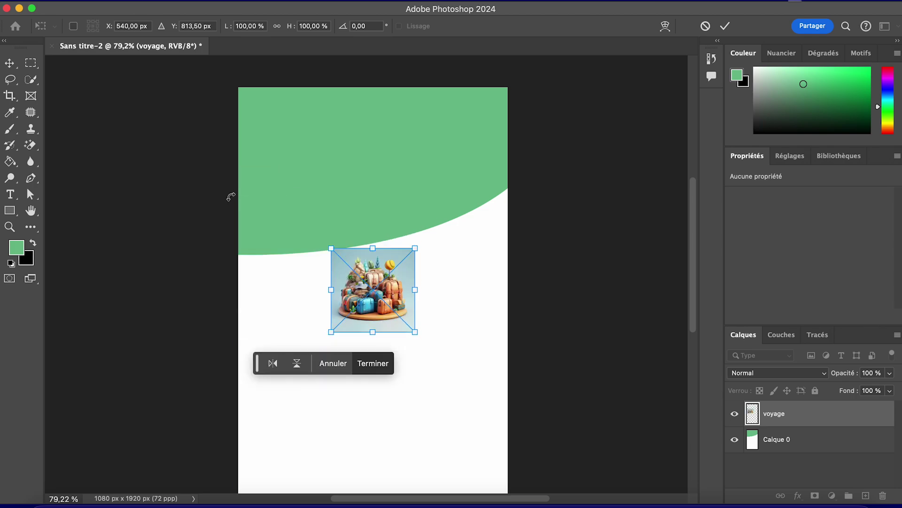
pyautogui.moveTo(331, 246); pyautogui.dragTo(213, 183)
pyautogui.moveTo(337, 201); pyautogui.dragTo(378, 199)
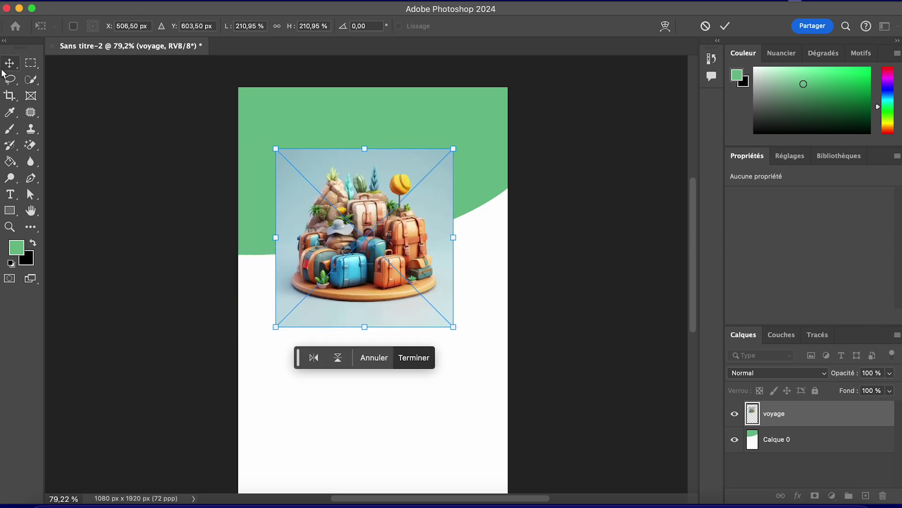
pyautogui.click(6, 65)
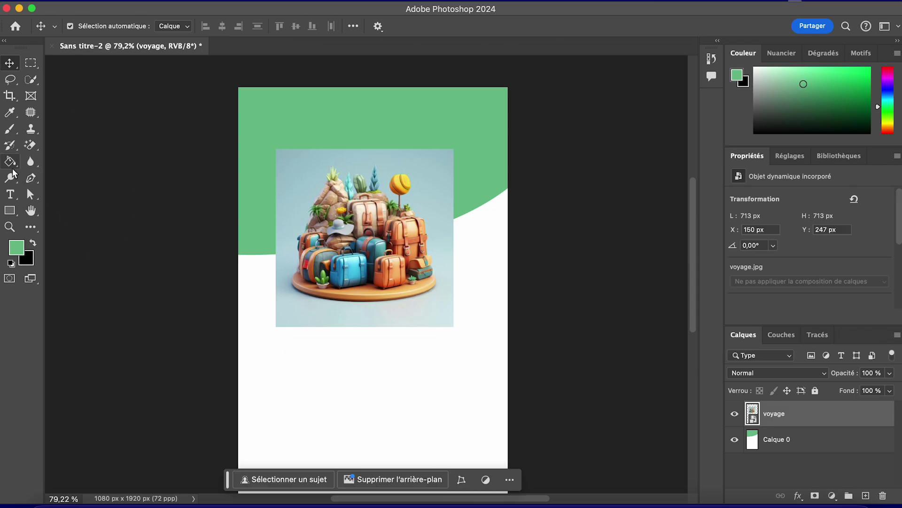
# Step: Rasterize the voyage layer and erase its blue-grey background with the Magic Eraser at tolerance 32
pyautogui.click(29, 145)
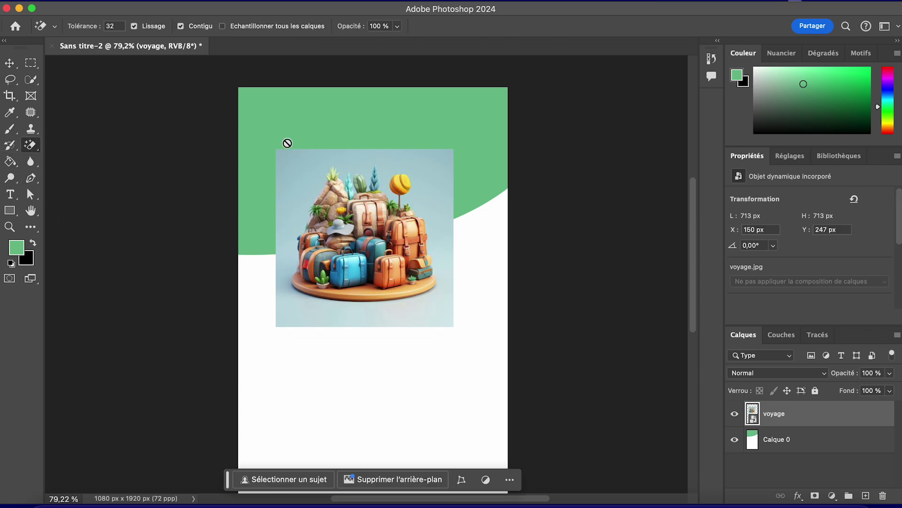
pyautogui.click(295, 167)
pyautogui.click(416, 202)
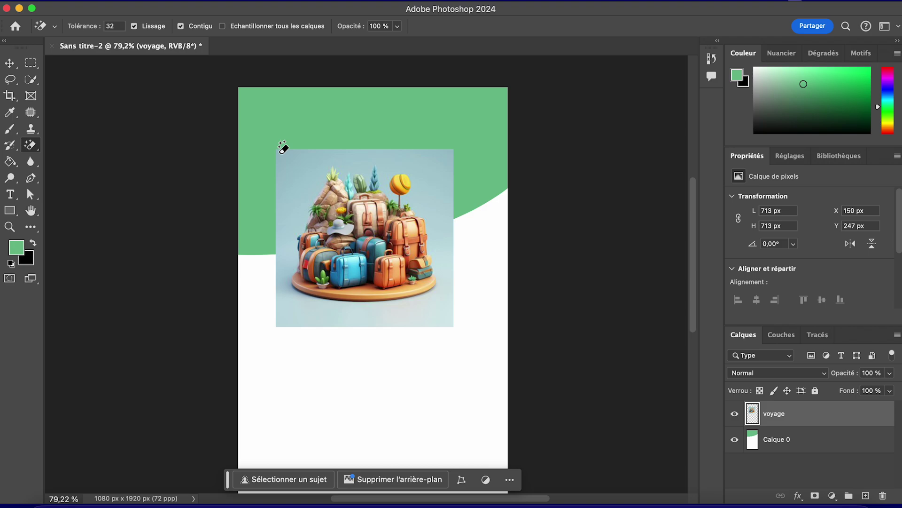
pyautogui.click(284, 149)
pyautogui.click(451, 248)
pyautogui.scroll(6, 423, 190)
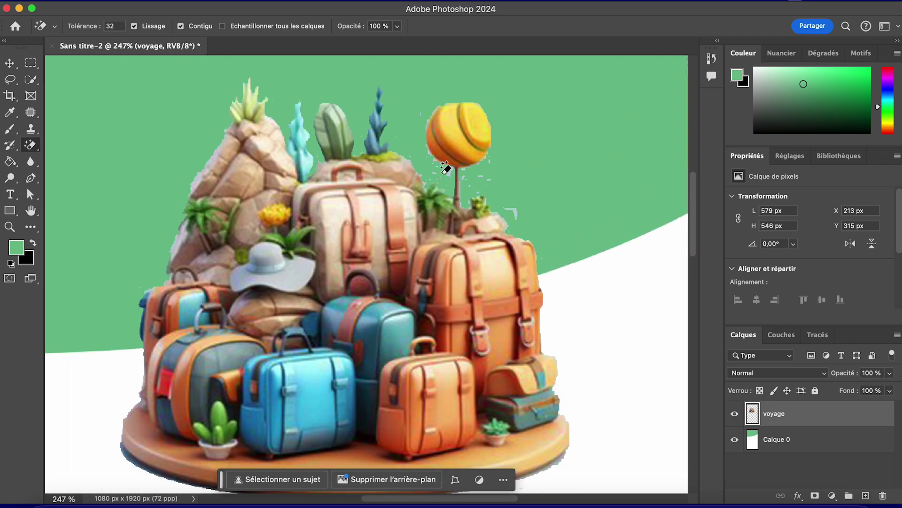
# Step: Select the complete suitcase illustration on the voyage layer, including the rocks, plants and yellow ball
pyautogui.press('w')
pyautogui.click(458, 134)
pyautogui.click(244, 198)
pyautogui.click(150, 26)
pyautogui.moveTo(249, 141)
pyautogui.mouseDown()
pyautogui.moveTo(301, 156)
pyautogui.moveTo(206, 379)
pyautogui.moveTo(246, 466)
pyautogui.moveTo(515, 329)
pyautogui.moveTo(479, 202)
pyautogui.moveTo(492, 220)
pyautogui.mouseUp()
pyautogui.click(114, 25)
pyautogui.click(9, 63)
# Step: Invert the selection, delete the leftover background specks around the suitcase illustration, and deselect
pyautogui.click(308, 2)
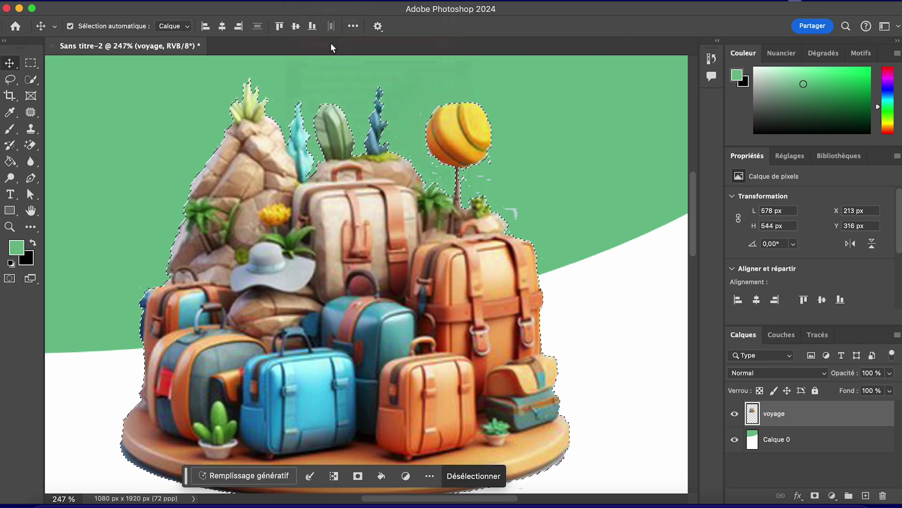
pyautogui.click(332, 45)
pyautogui.press('Delete')
pyautogui.click(308, 2)
pyautogui.click(330, 21)
pyautogui.rightClick(31, 145)
pyautogui.click(75, 144)
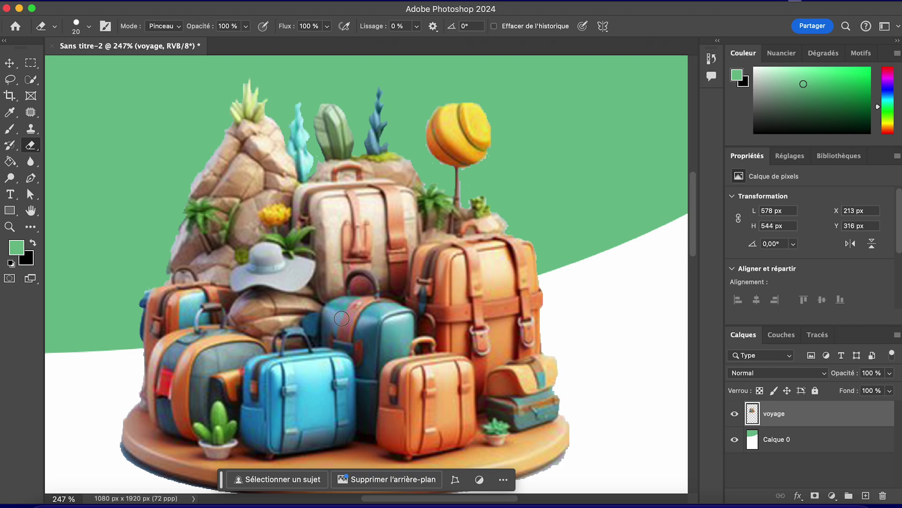
pyautogui.click(9, 63)
# Step: Move the suitcase illustration toward the right side of the canvas, to about X 388 px, Y 301 px
pyautogui.click(131, 137)
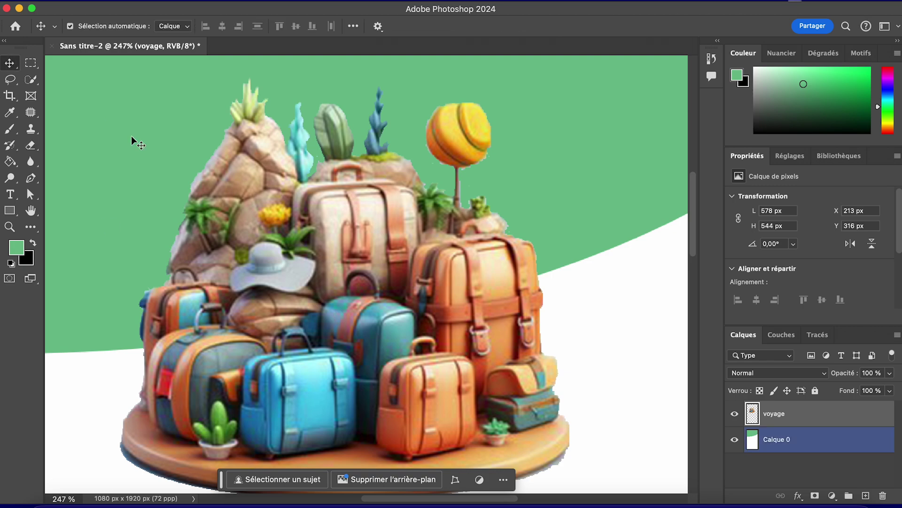
pyautogui.scroll(-5, 131, 137)
pyautogui.moveTo(329, 291); pyautogui.dragTo(399, 282)
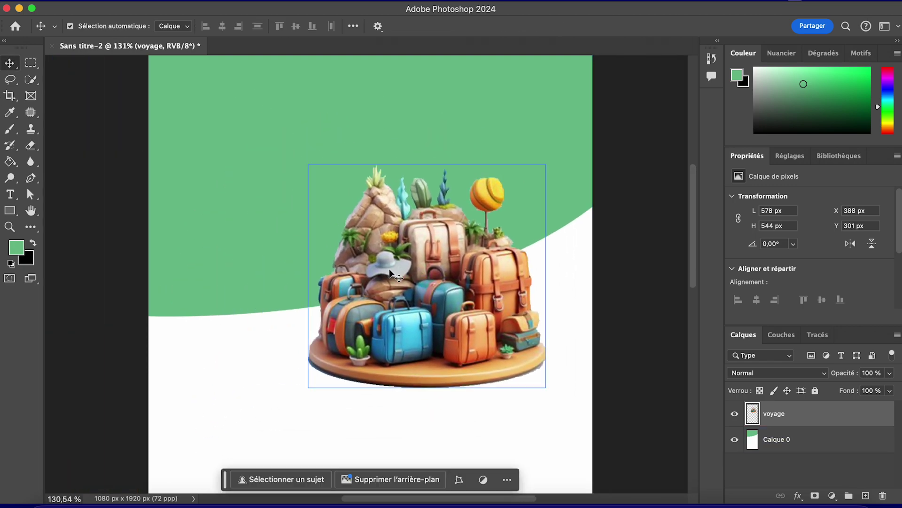
# Step: Scale the suitcase illustration down to about 405 x 398 px and place it on the header's curved edge at about X 594, Y 310 px
pyautogui.click(170, 0)
pyautogui.press('super+t')
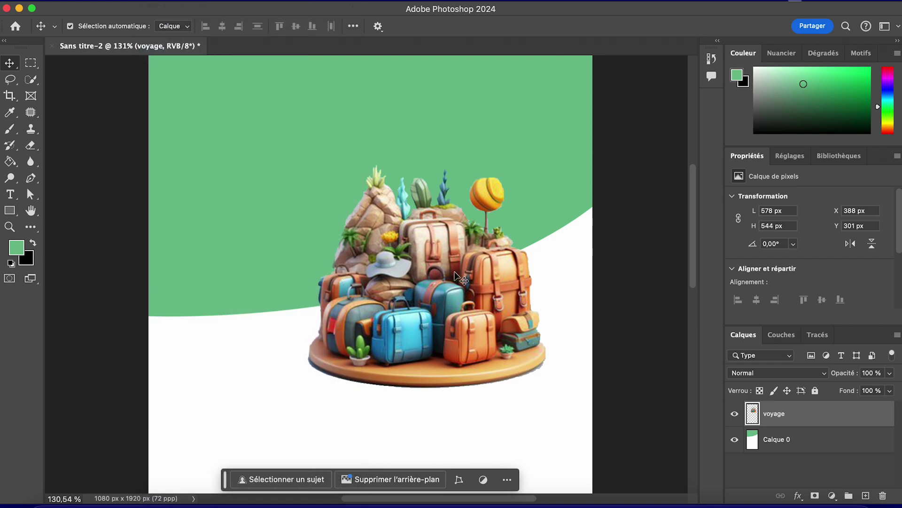
pyautogui.moveTo(309, 165); pyautogui.dragTo(354, 217)
pyautogui.scroll(-5, 354, 217)
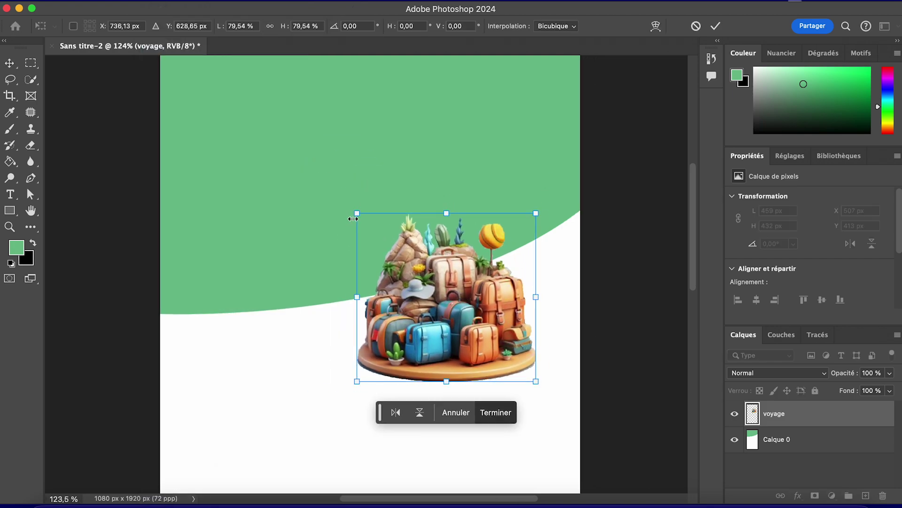
pyautogui.moveTo(477, 311); pyautogui.dragTo(460, 266)
pyautogui.moveTo(359, 180); pyautogui.dragTo(376, 190)
pyautogui.moveTo(457, 293)
pyautogui.mouseDown()
pyautogui.moveTo(450, 299)
pyautogui.moveTo(467, 298)
pyautogui.mouseUp()
pyautogui.click(230, 333)
pyautogui.scroll(-2, 230, 334)
pyautogui.scroll(3, 231, 334)
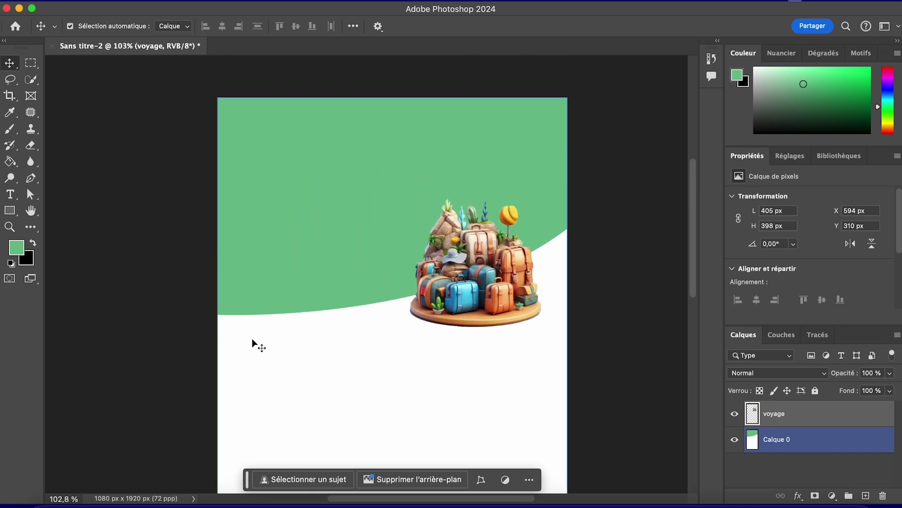
pyautogui.scroll(1, 289, 297)
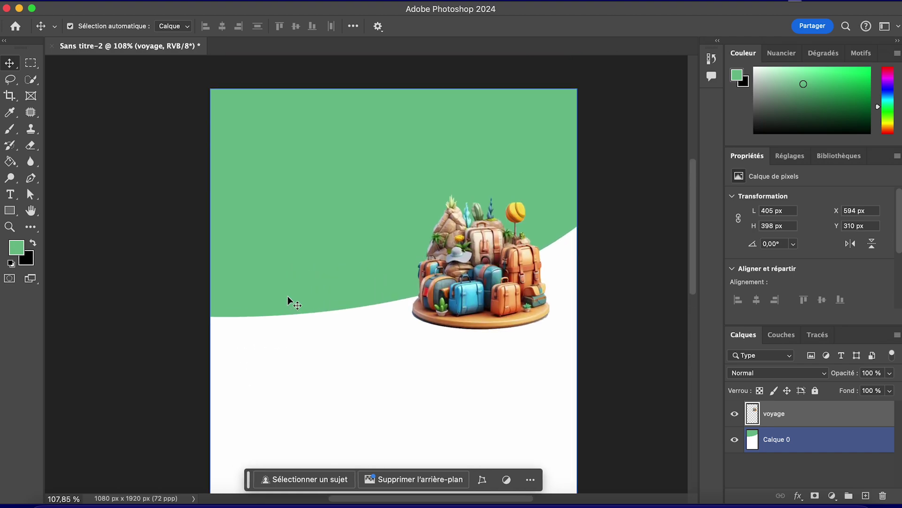
pyautogui.click(81, 188)
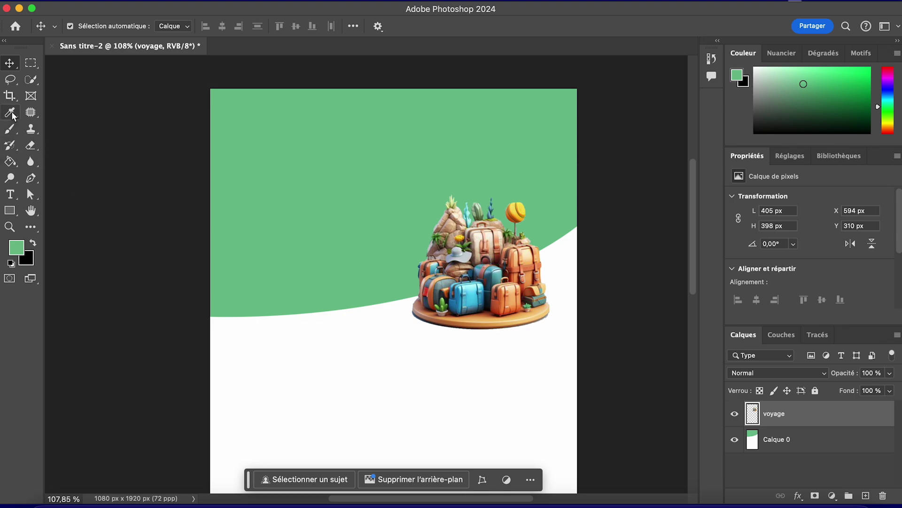
# Step: Draw a paragraph text box in the upper part of the green header and set its text colour to white (ffffff)
pyautogui.click(14, 197)
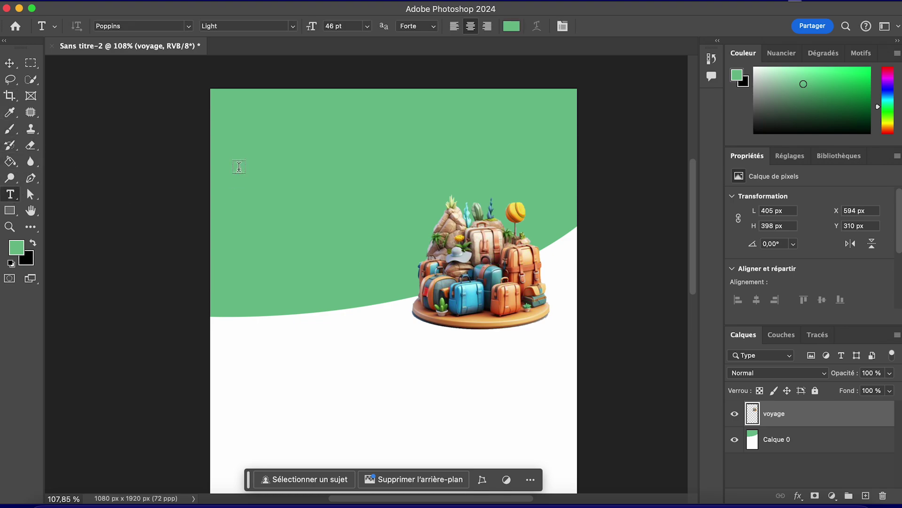
pyautogui.moveTo(242, 134); pyautogui.dragTo(405, 197)
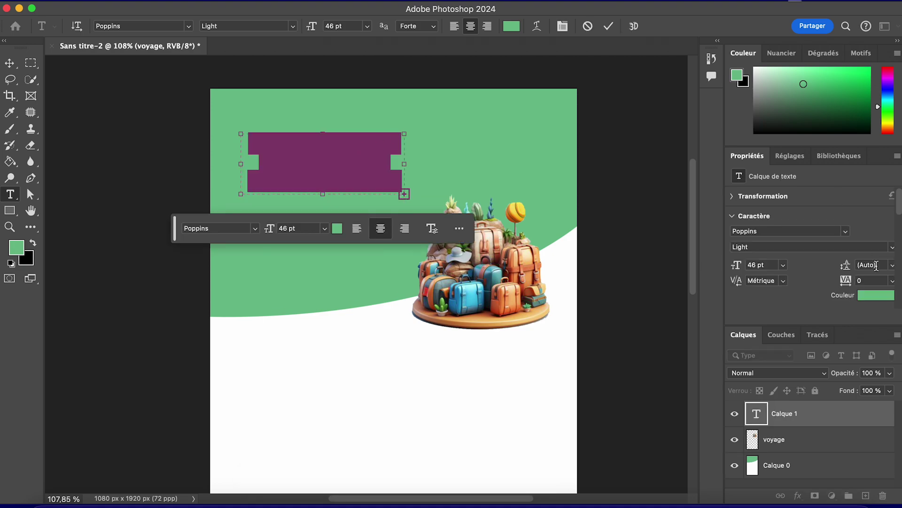
pyautogui.click(869, 296)
pyautogui.moveTo(467, 352); pyautogui.dragTo(418, 241)
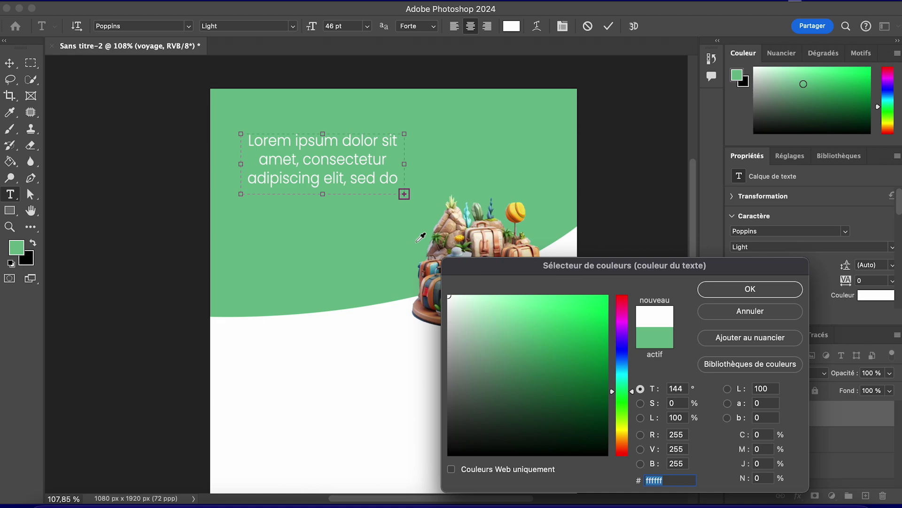
pyautogui.click(751, 292)
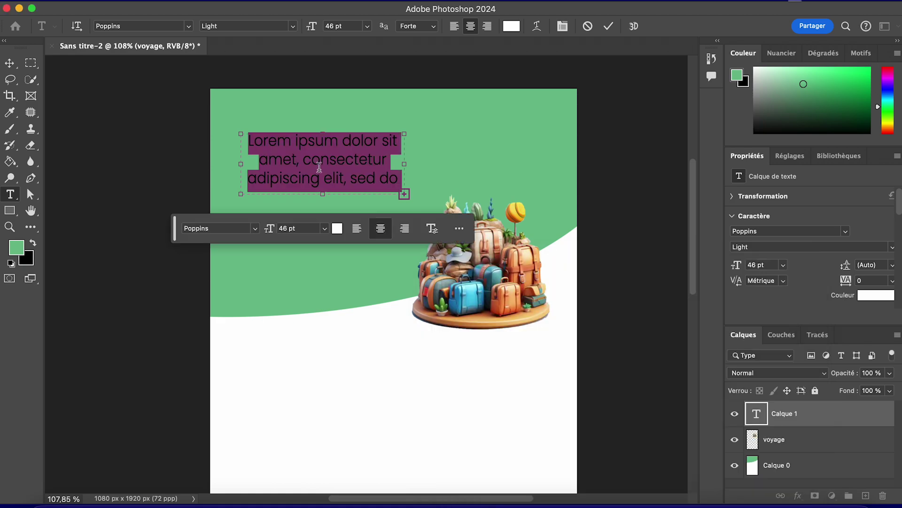
# Step: Replace the placeholder text with the heading "Avez-vous déjà visité l'Italie ?" and commit it
pyautogui.write('Avez')
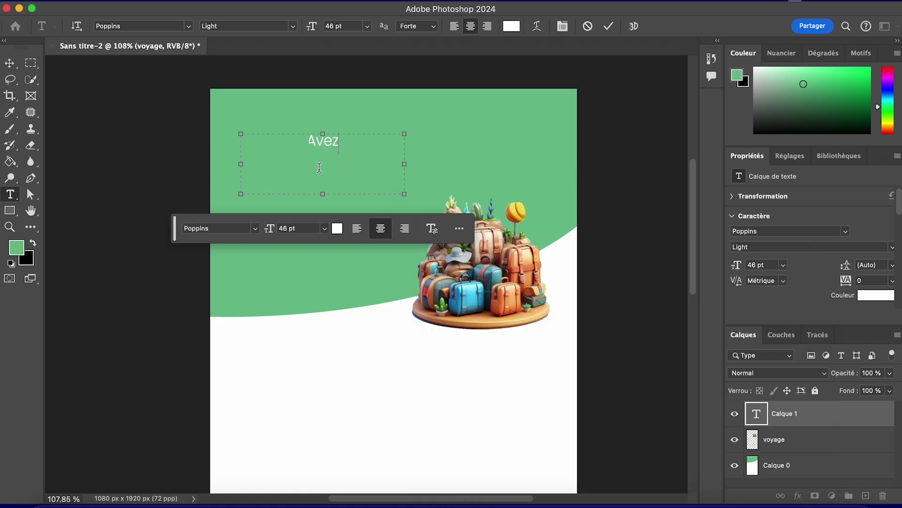
pyautogui.write('-vous déjà')
pyautogui.press('BackSpace')
pyautogui.write('é')
pyautogui.press('BackSpace')
pyautogui.write('à ')
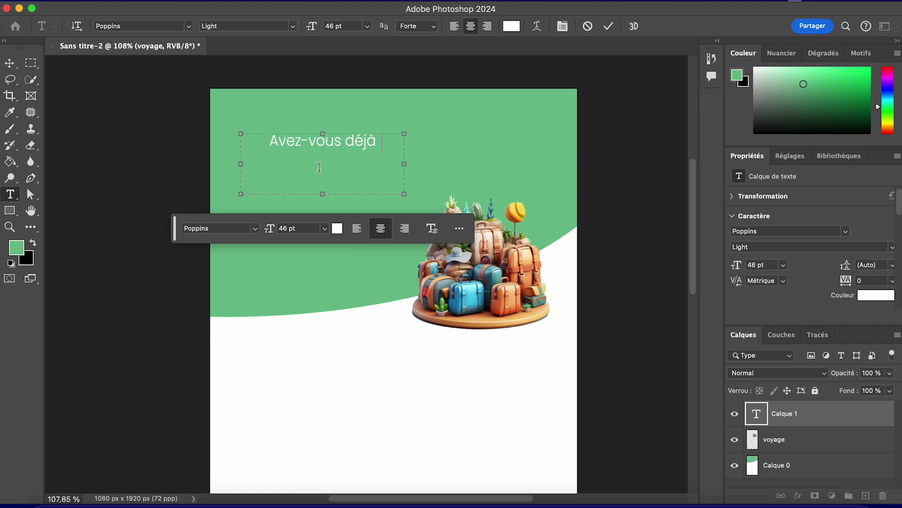
pyautogui.write("visité l'Italie ?")
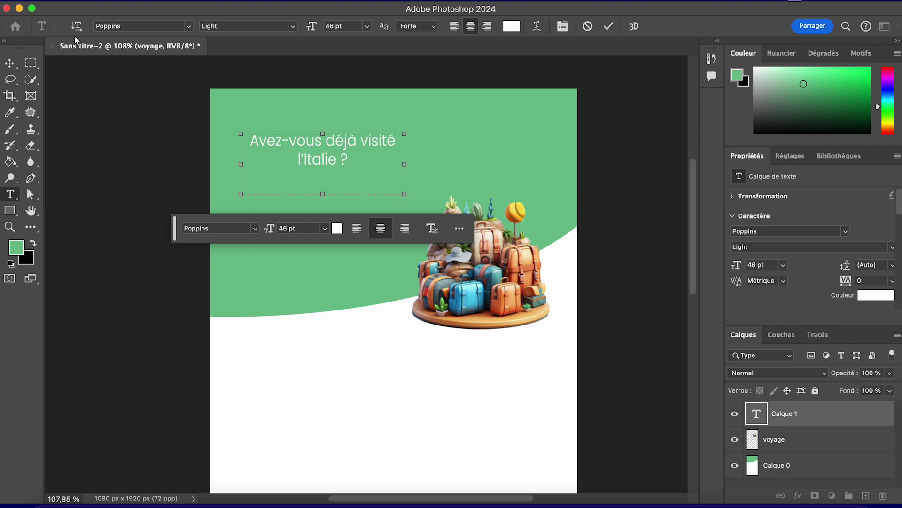
pyautogui.click(9, 62)
pyautogui.click(538, 185)
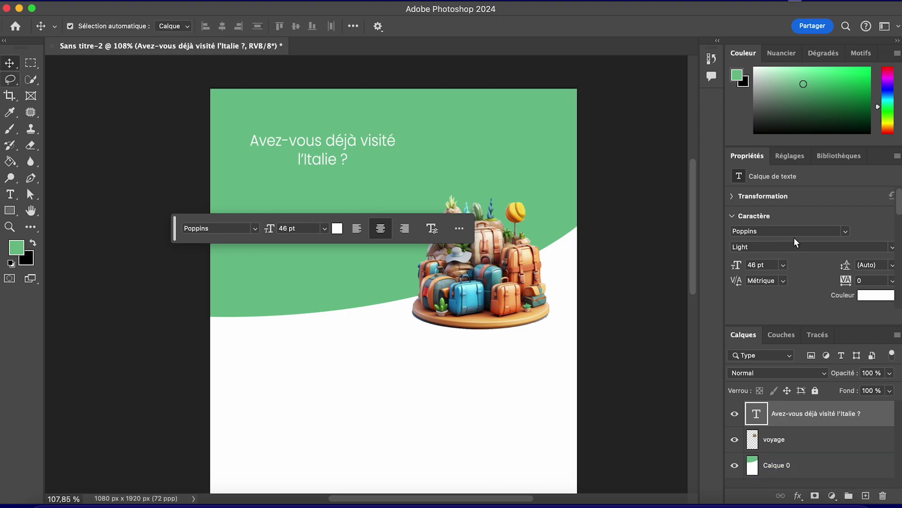
# Step: Set the heading's font style to Poppins Bold and align its paragraph left
pyautogui.click(894, 252)
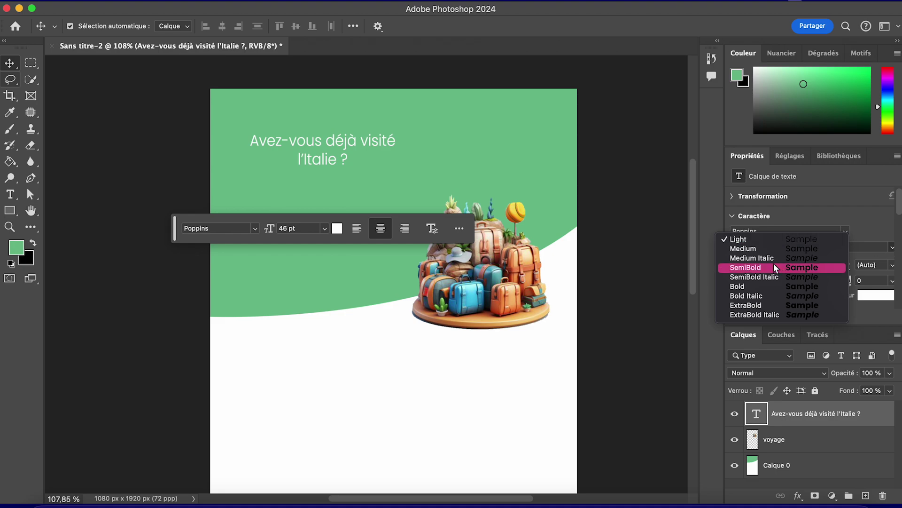
pyautogui.click(744, 287)
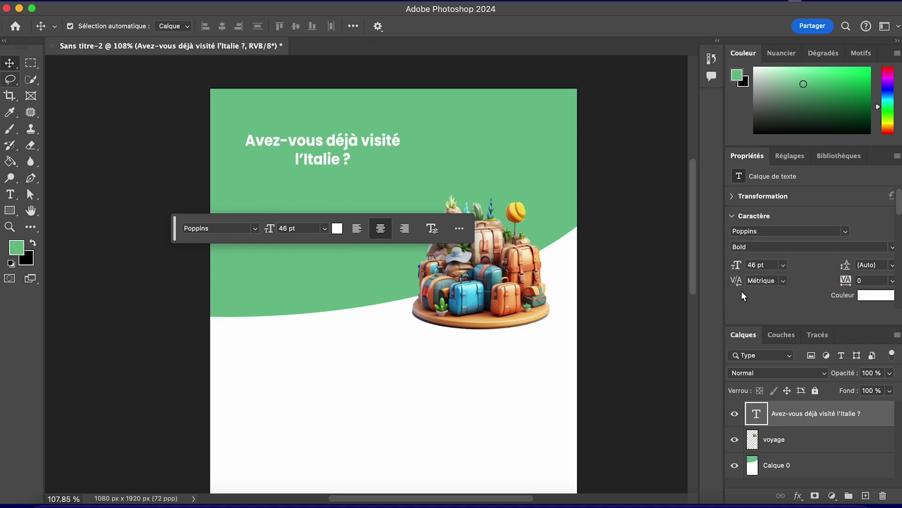
pyautogui.click(785, 267)
pyautogui.click(800, 281)
pyautogui.scroll(-5, 803, 283)
pyautogui.scroll(5, 803, 269)
pyautogui.scroll(-3, 825, 302)
pyautogui.click(814, 274)
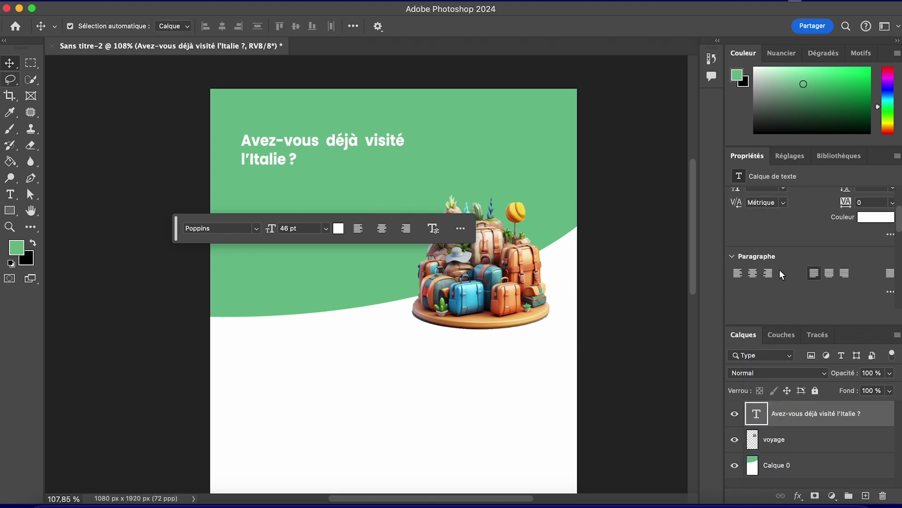
pyautogui.click(736, 274)
pyautogui.scroll(2, 793, 256)
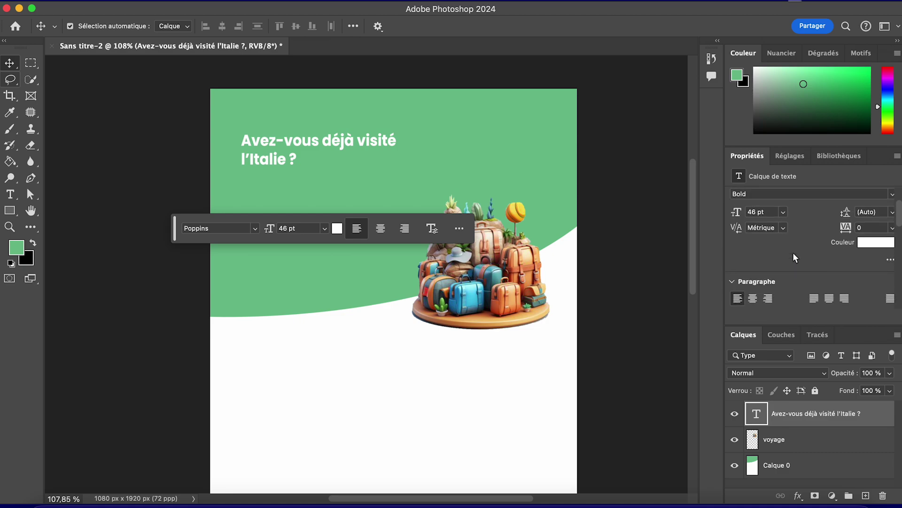
pyautogui.scroll(2, 794, 258)
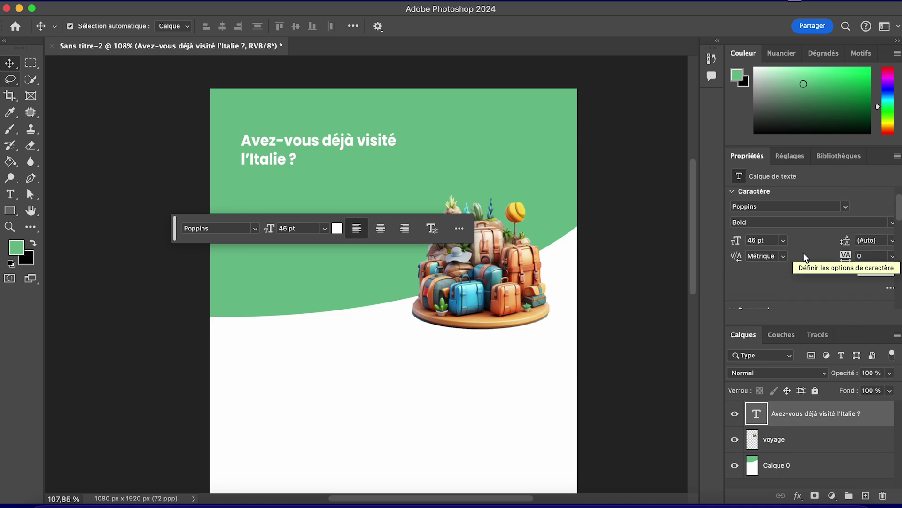
pyautogui.scroll(1, 804, 254)
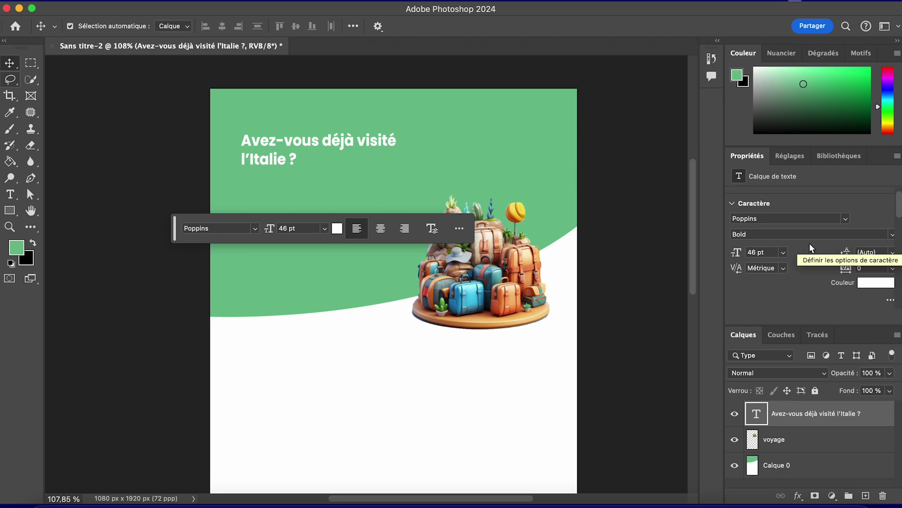
# Step: Set the heading's font size to 60 pt and its vertical scale to 91 %
pyautogui.click(783, 251)
pyautogui.click(766, 459)
pyautogui.scroll(-4, 825, 256)
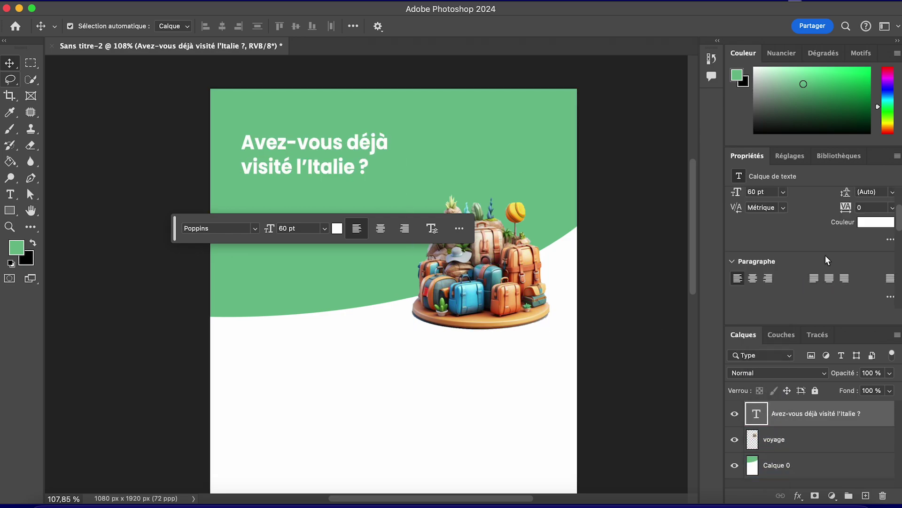
pyautogui.scroll(3, 825, 255)
pyautogui.moveTo(737, 247); pyautogui.dragTo(729, 247)
pyautogui.scroll(3, 825, 236)
pyautogui.click(826, 244)
pyautogui.click(760, 266)
# Step: Enlarge the heading proportionally to about 119.6 %, then shift it slightly up and toward the poster's left edge
pyautogui.press('super+t')
pyautogui.moveTo(398, 195); pyautogui.dragTo(437, 204)
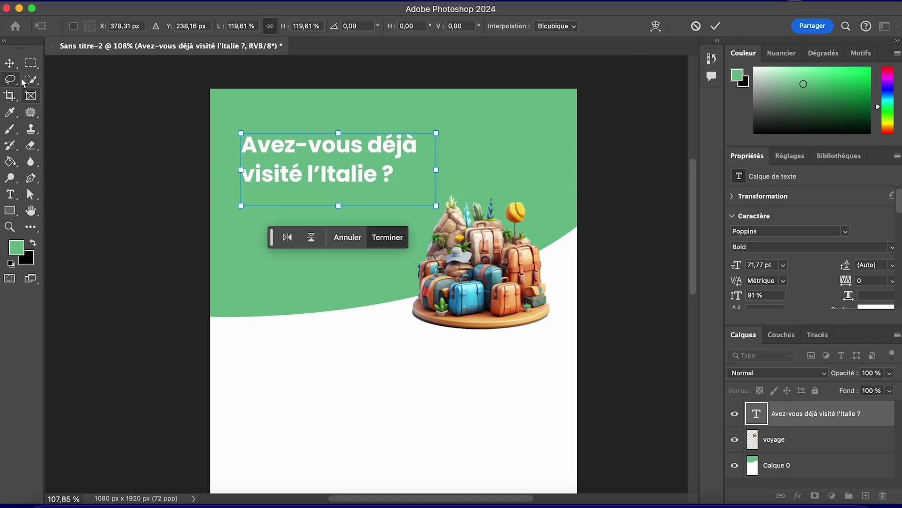
pyautogui.click(10, 63)
pyautogui.click(230, 170)
pyautogui.click(204, 151)
pyautogui.click(295, 162)
pyautogui.moveTo(295, 162); pyautogui.dragTo(264, 173)
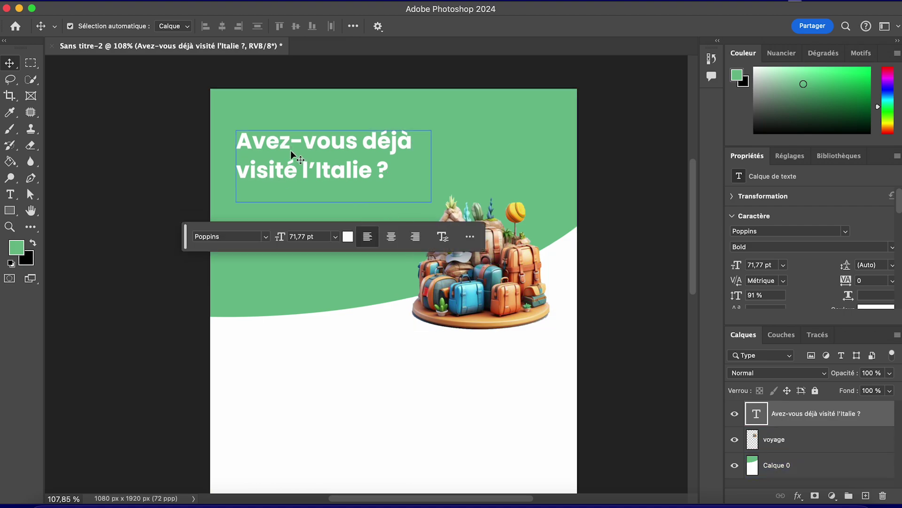
pyautogui.click(431, 210)
# Step: Scale the heading down proportionally to about 96 %, giving a font size of about 68.91 pt
pyautogui.click(309, 157)
pyautogui.hotkey('ctrl', 't')
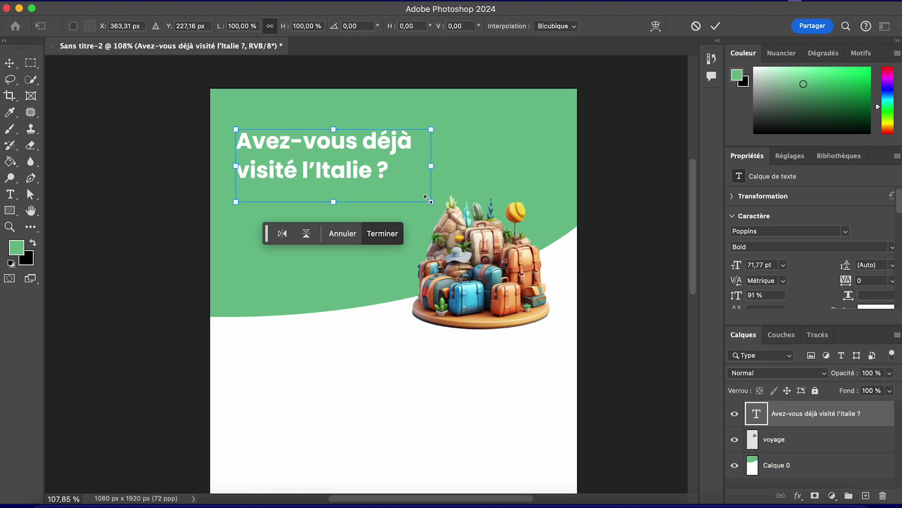
pyautogui.moveTo(432, 203); pyautogui.dragTo(422, 200)
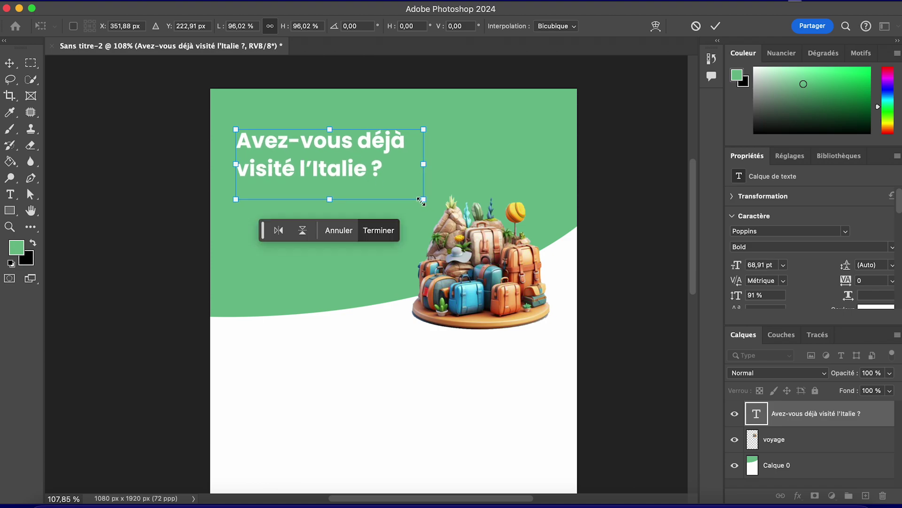
pyautogui.click(9, 63)
pyautogui.click(238, 151)
pyautogui.click(290, 164)
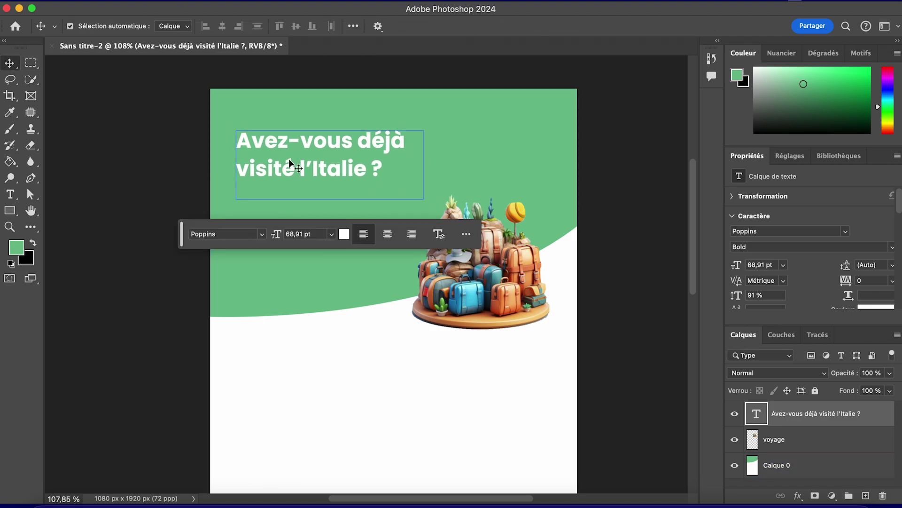
# Step: Duplicate the heading directly below the original and set the copy to Poppins Medium at 36 pt
pyautogui.moveTo(289, 161); pyautogui.dragTo(310, 220)
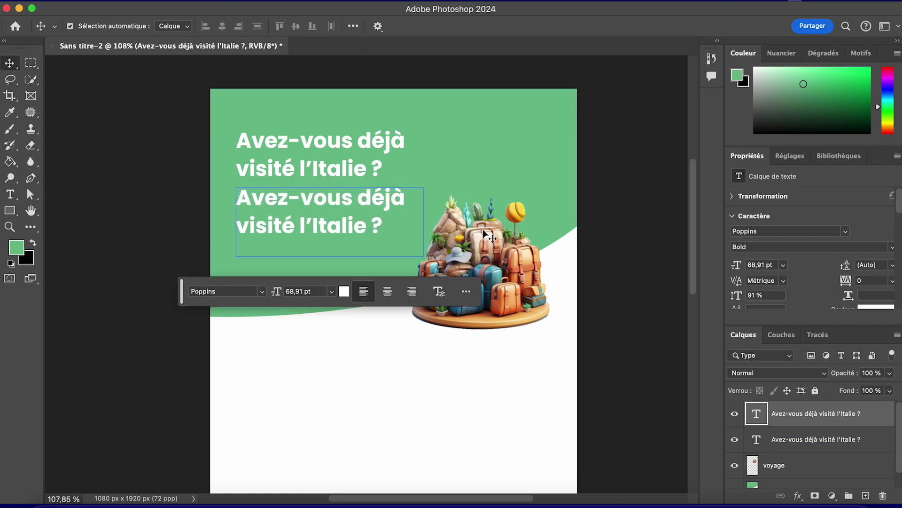
pyautogui.click(890, 250)
pyautogui.click(775, 260)
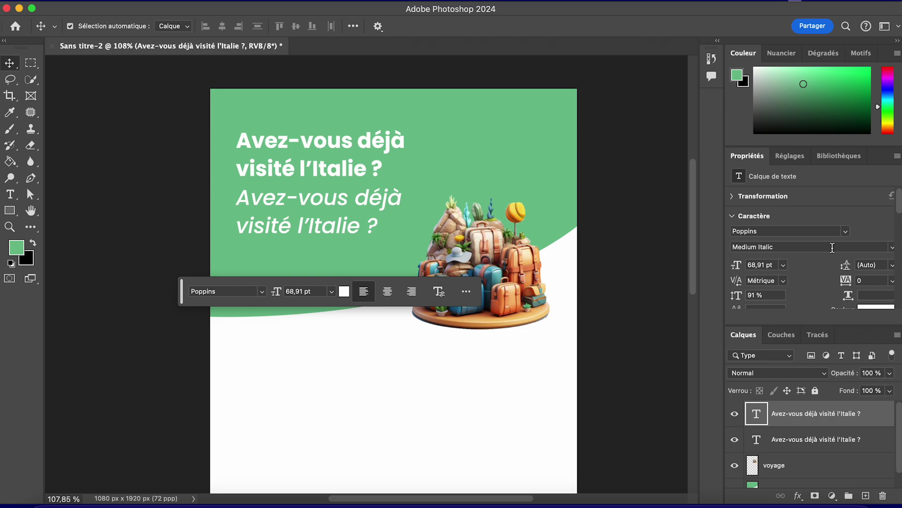
pyautogui.click(892, 247)
pyautogui.click(780, 249)
pyautogui.scroll(1, 779, 249)
pyautogui.click(845, 231)
pyautogui.click(845, 231)
pyautogui.click(783, 268)
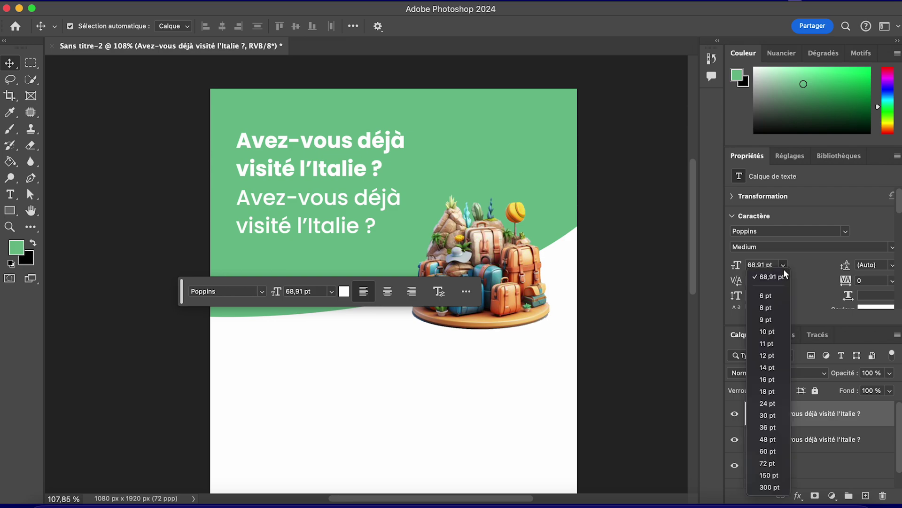
pyautogui.click(768, 426)
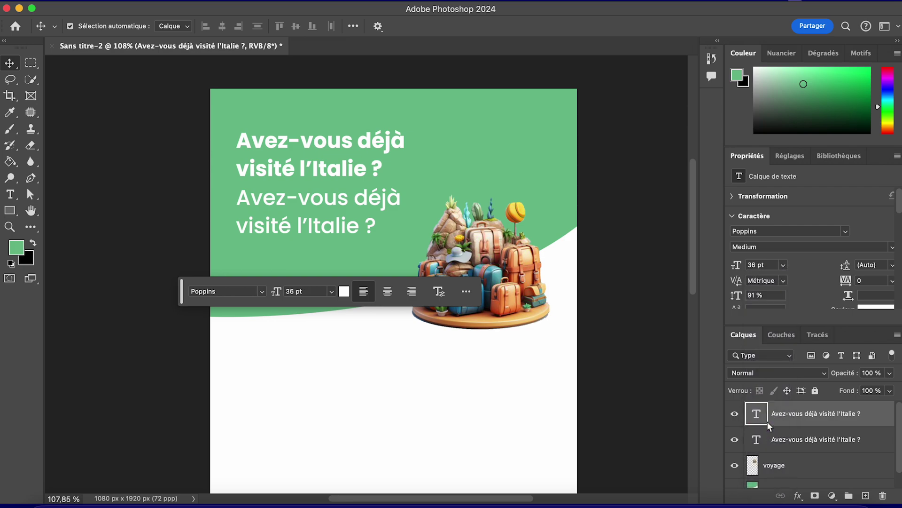
# Step: Replace the duplicated heading's text with Lorem Ipsum placeholder text
pyautogui.doubleClick(354, 192)
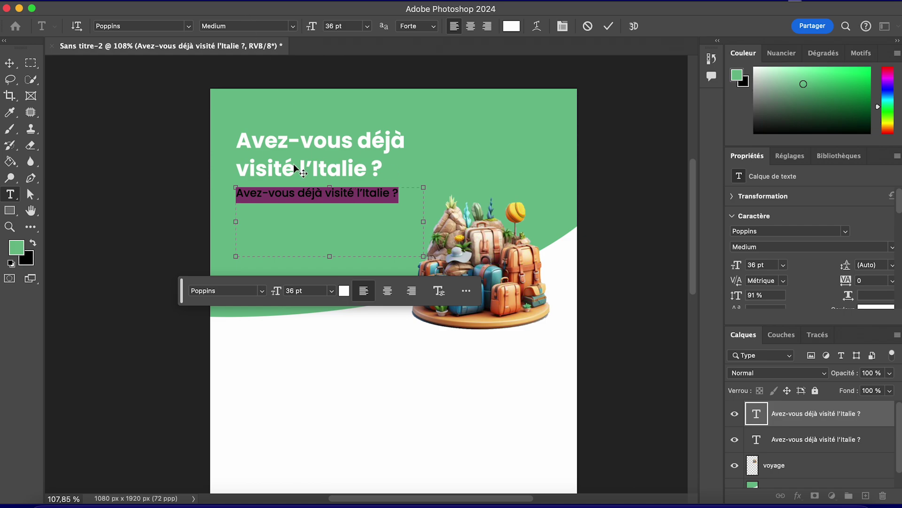
pyautogui.click(292, 3)
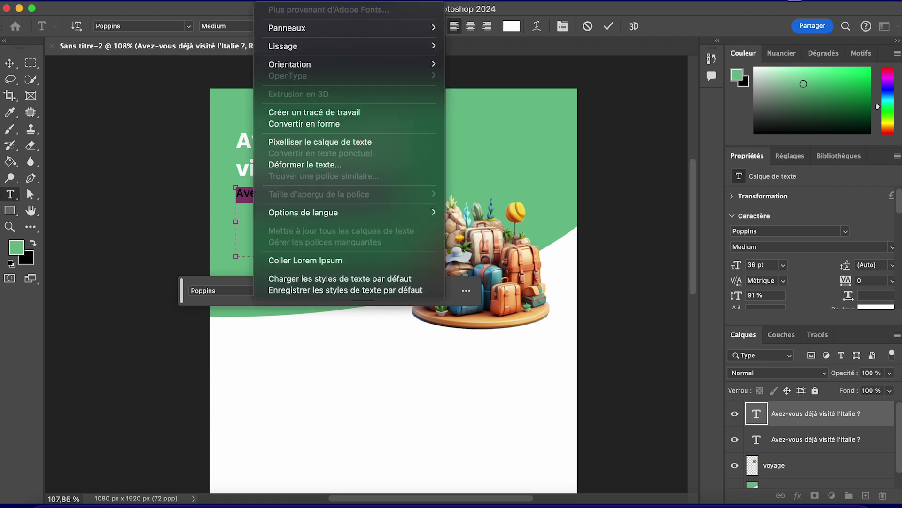
pyautogui.click(342, 259)
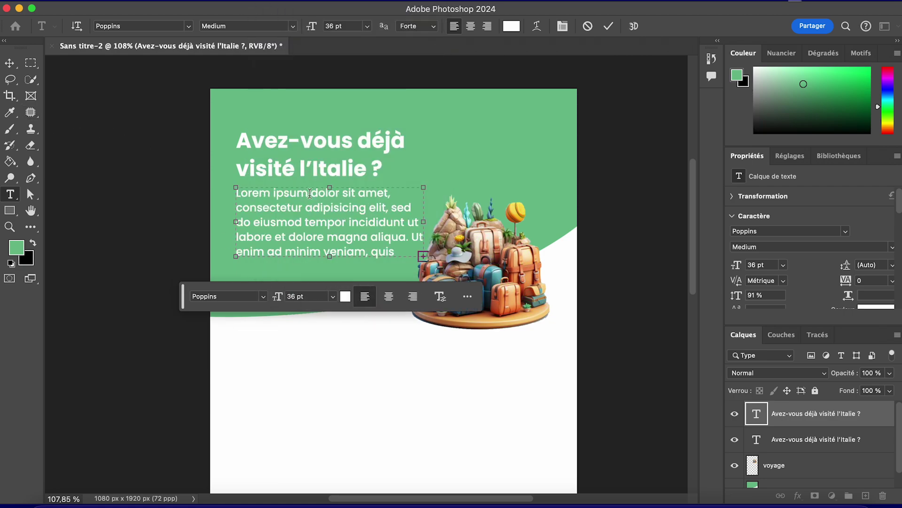
# Step: Make the opening words "Lorem ipsum" of the paragraph Bold, commit the text, and deselect all layers
pyautogui.moveTo(307, 190); pyautogui.dragTo(213, 191)
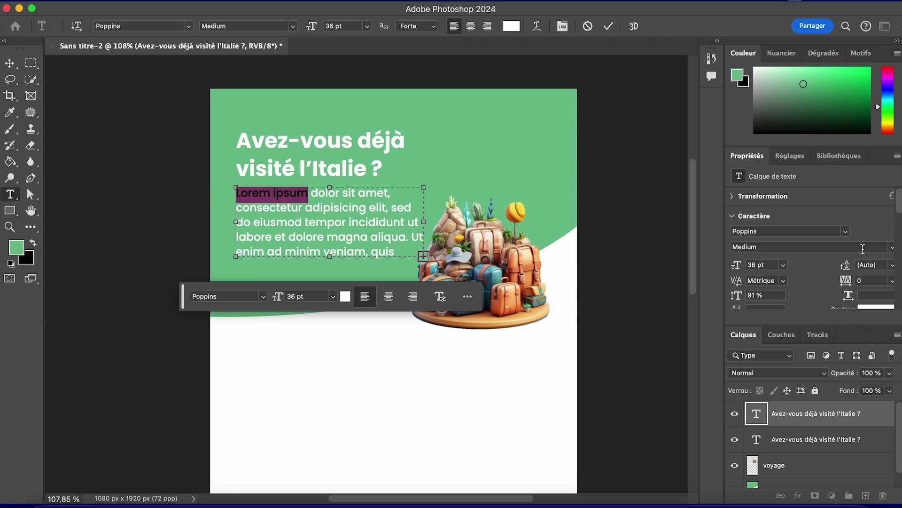
pyautogui.click(893, 247)
pyautogui.click(733, 233)
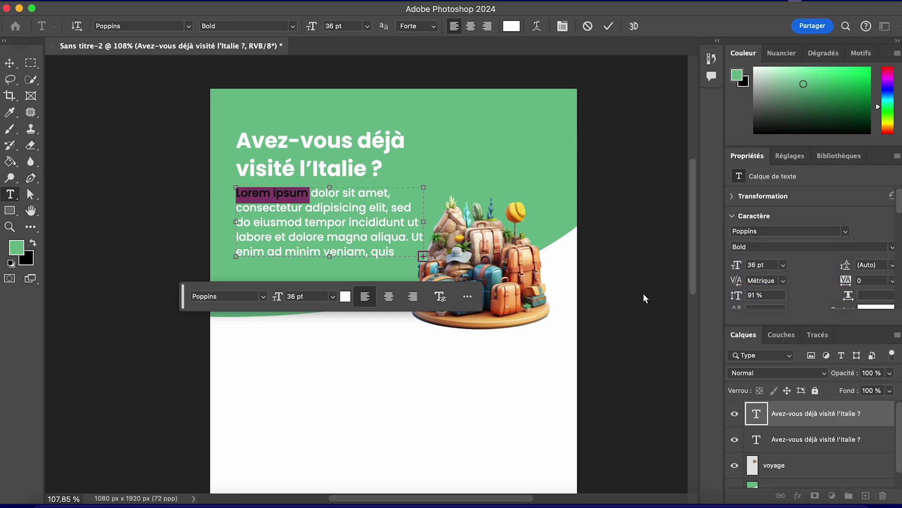
pyautogui.click(9, 63)
pyautogui.click(104, 112)
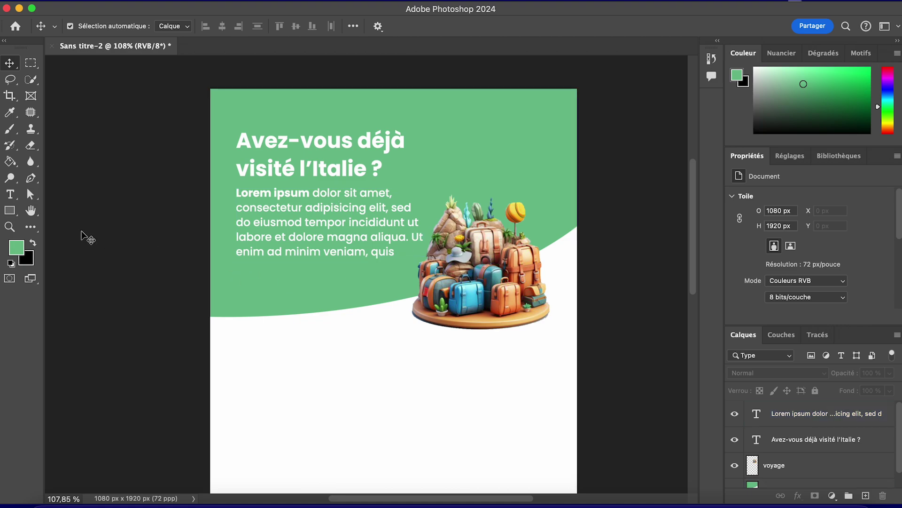
# Step: Shift the heading and intro paragraph together slightly to the right, move the suitcase illustration slightly right, and deselect all layers
pyautogui.scroll(-5, 121, 278)
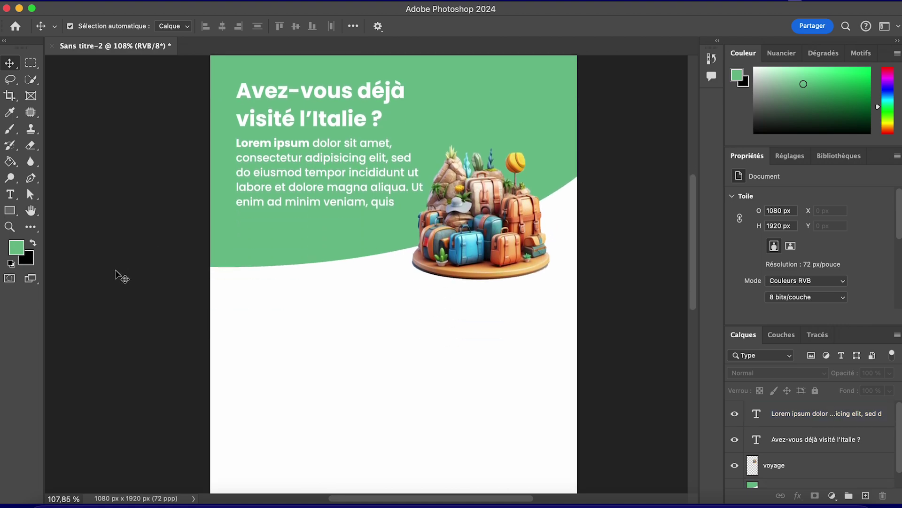
pyautogui.scroll(5, 121, 277)
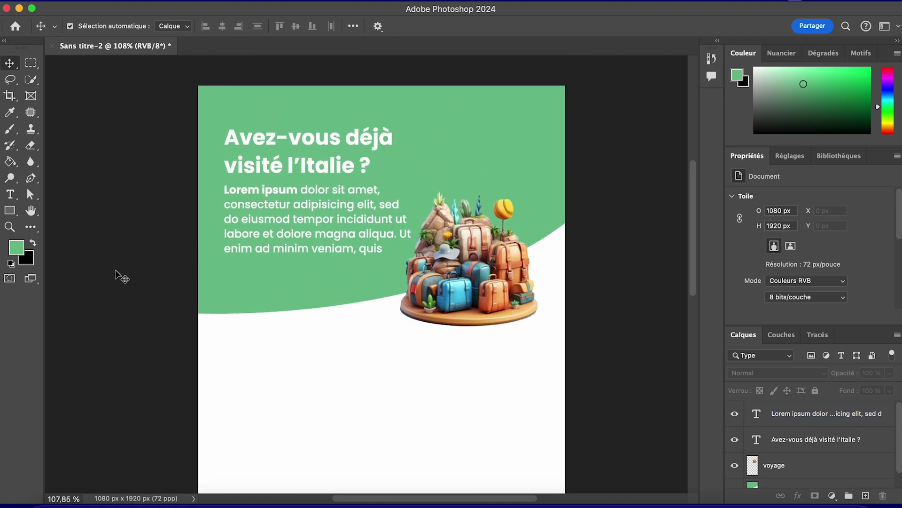
pyautogui.click(245, 140)
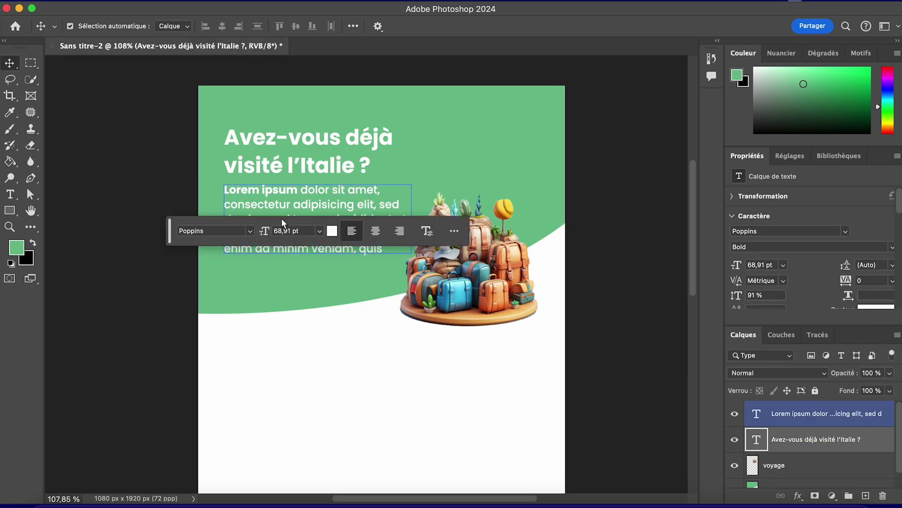
pyautogui.moveTo(269, 205); pyautogui.dragTo(273, 204)
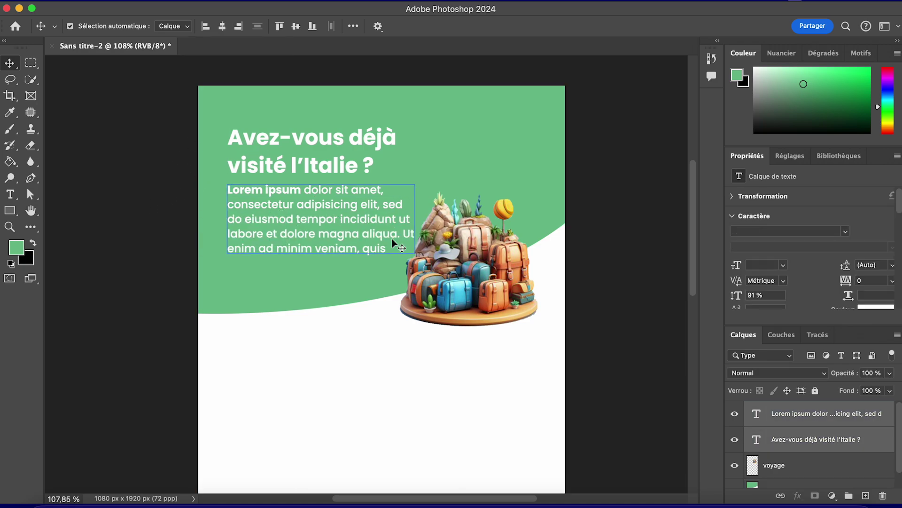
pyautogui.click(448, 257)
pyautogui.moveTo(453, 265); pyautogui.dragTo(458, 265)
pyautogui.click(605, 265)
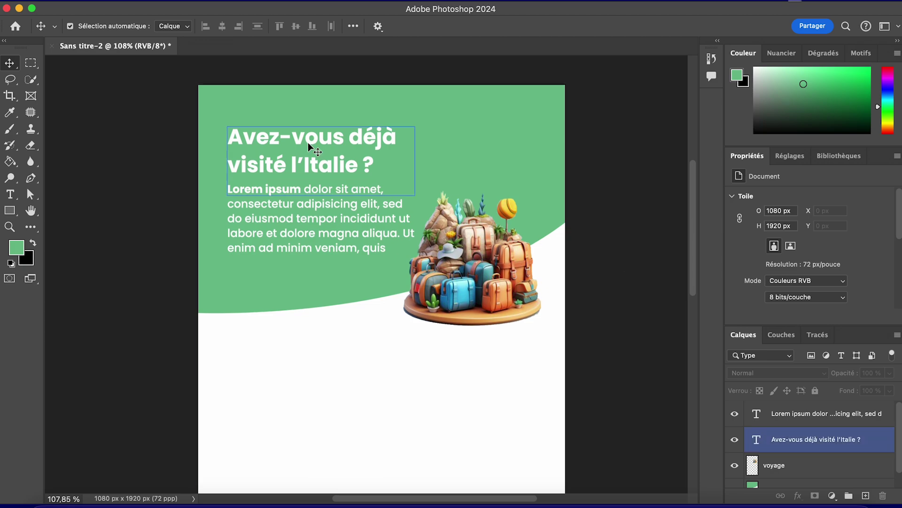
# Step: Duplicate the heading in the upper-right part of the green header and replace the copy's text with TRAVELITALY
pyautogui.click(389, 147)
pyautogui.hotkey('ctrl', 'c')
pyautogui.hotkey('ctrl', 'v')
pyautogui.moveTo(346, 306); pyautogui.dragTo(423, 148)
pyautogui.doubleClick(421, 141)
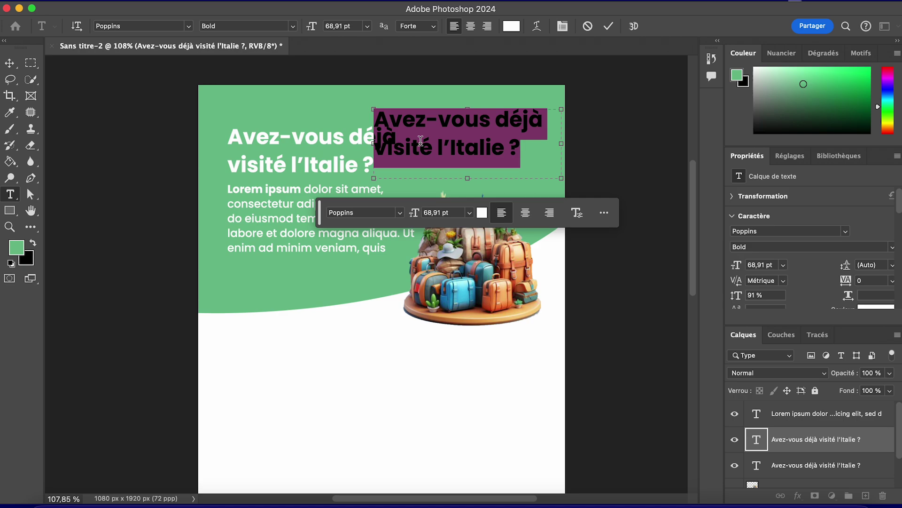
pyautogui.write('TRAVELITALY')
# Step: Set the letters ITALY in the TRAVELITALY text to Medium and shift the text further right in the header
pyautogui.hotkey('ctrl', 'a')
pyautogui.press('Right')
pyautogui.hotkey('shift', 'Left')
pyautogui.hotkey('shift', 'Left')
pyautogui.hotkey('shift', 'Left')
pyautogui.hotkey('shift', 'Left')
pyautogui.hotkey('shift', 'Left')
pyautogui.click(892, 246)
pyautogui.click(752, 237)
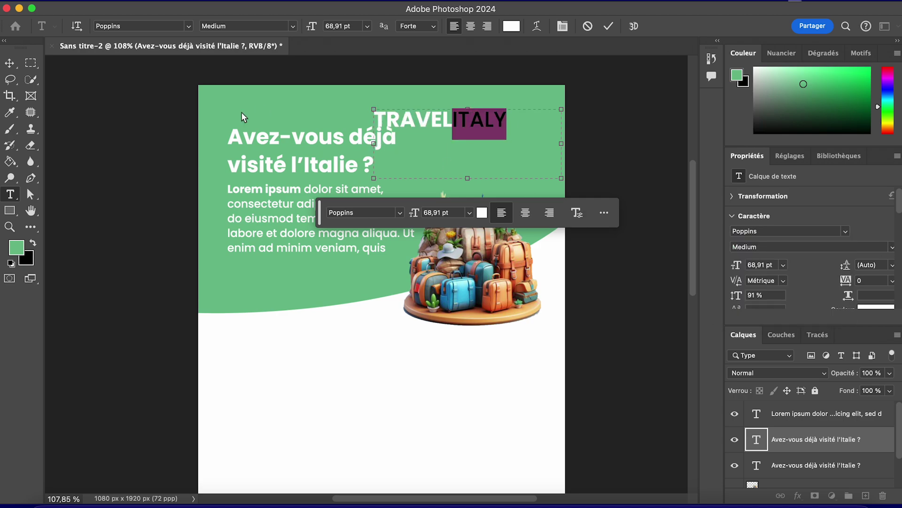
pyautogui.click(12, 66)
pyautogui.moveTo(440, 123); pyautogui.dragTo(475, 123)
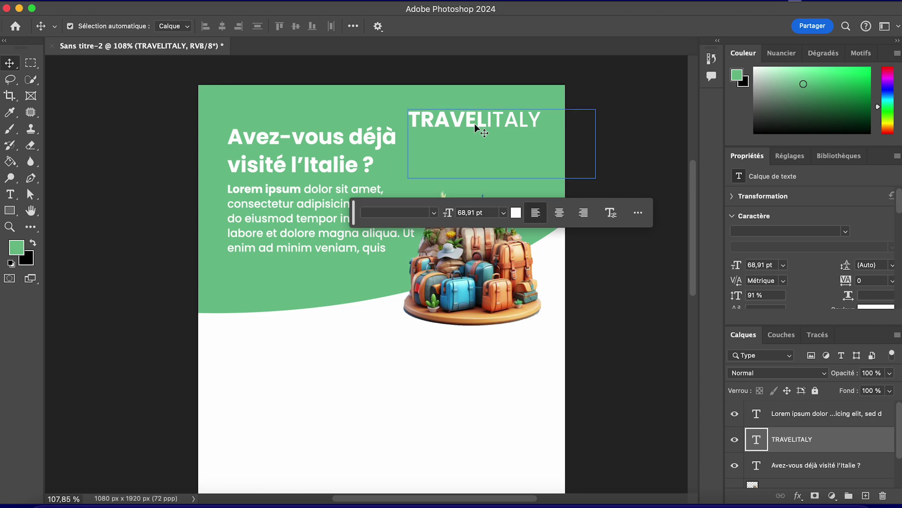
# Step: Change the TRAVELITALY text's font to Myriad Variable Concept and set the letters TRAVEL to Bold
pyautogui.doubleClick(511, 109)
pyautogui.click(790, 231)
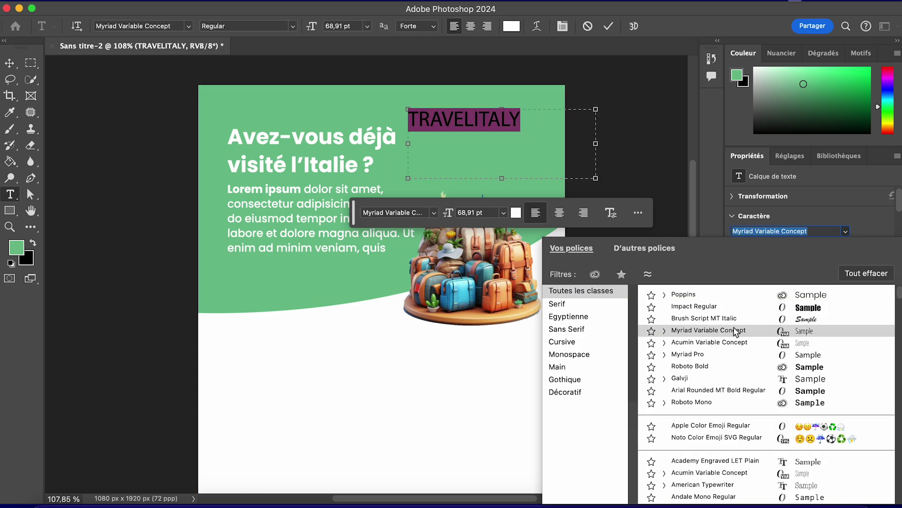
pyautogui.click(469, 126)
pyautogui.moveTo(469, 126); pyautogui.dragTo(404, 120)
pyautogui.click(823, 247)
pyautogui.click(747, 315)
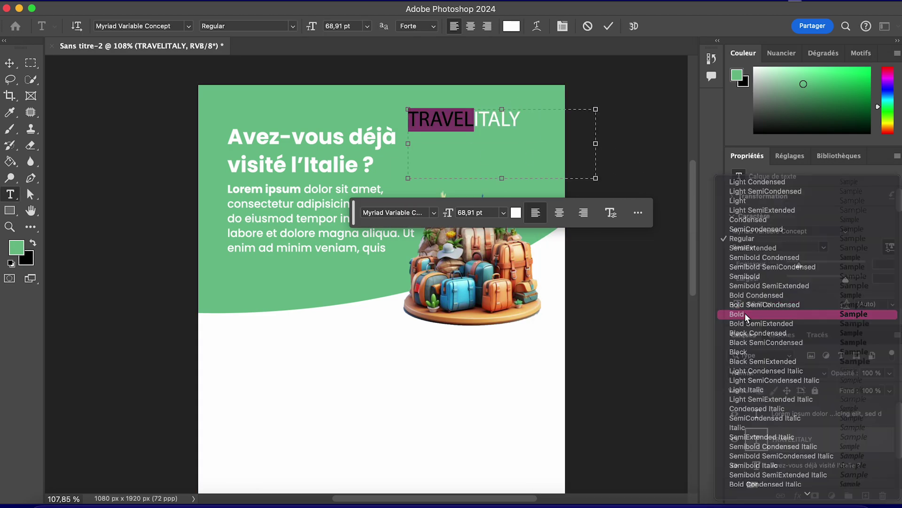
pyautogui.click(9, 63)
# Step: Scale the TRAVELITALY text down to about 50.15 pt, reposition it in the header's upper-right corner, and deselect it
pyautogui.click(508, 128)
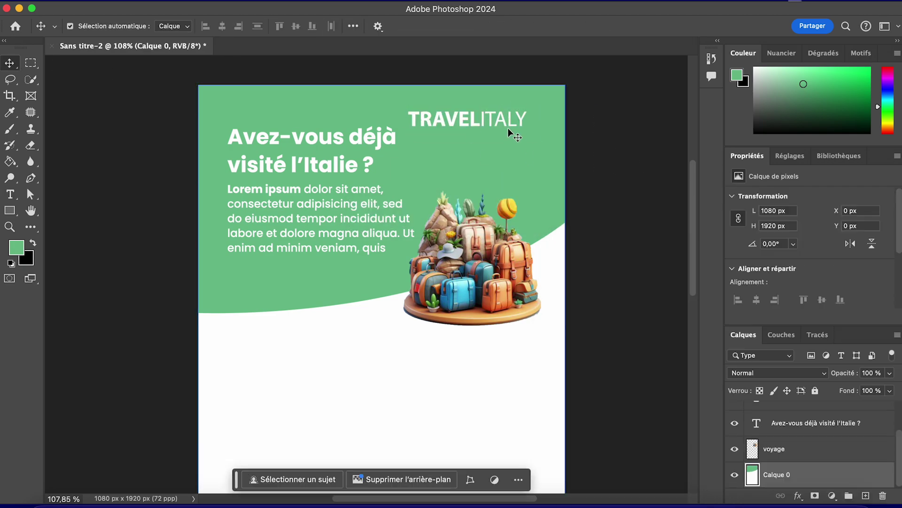
pyautogui.click(507, 122)
pyautogui.press('super+t')
pyautogui.moveTo(408, 180); pyautogui.dragTo(458, 157)
pyautogui.click(9, 68)
pyautogui.moveTo(483, 123)
pyautogui.mouseDown()
pyautogui.moveTo(369, 134)
pyautogui.moveTo(360, 114)
pyautogui.moveTo(483, 113)
pyautogui.moveTo(288, 131)
pyautogui.moveTo(235, 121)
pyautogui.moveTo(473, 121)
pyautogui.mouseUp()
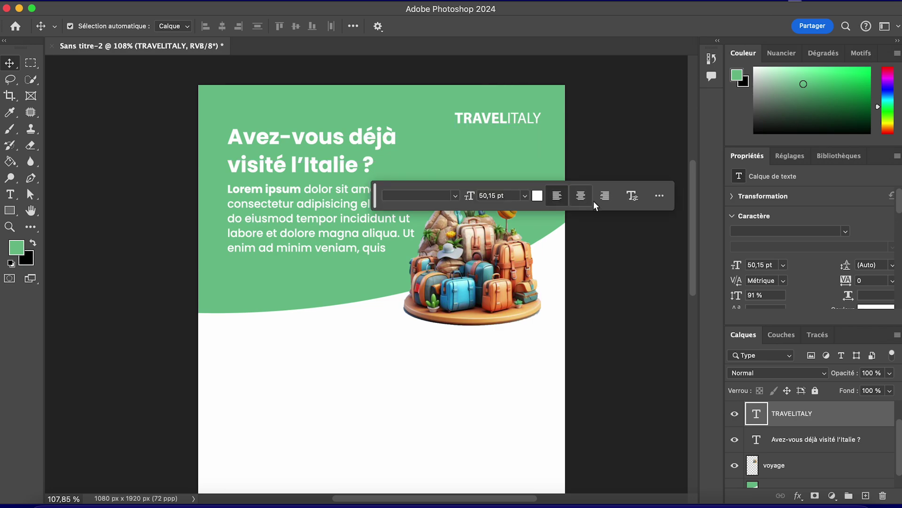
pyautogui.click(627, 132)
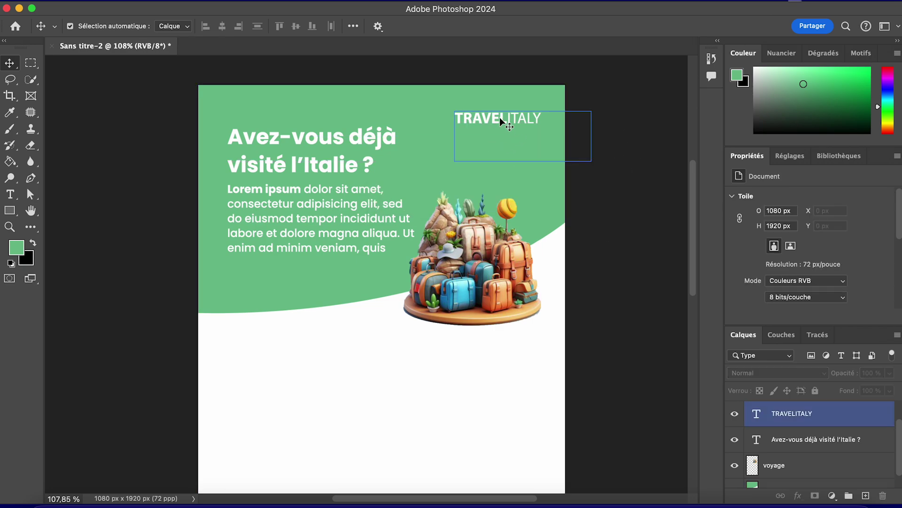
# Step: Examine the header composition and the empty white area below it at several magnifications
pyautogui.scroll(-2, 270, 256)
pyautogui.scroll(-1, 270, 255)
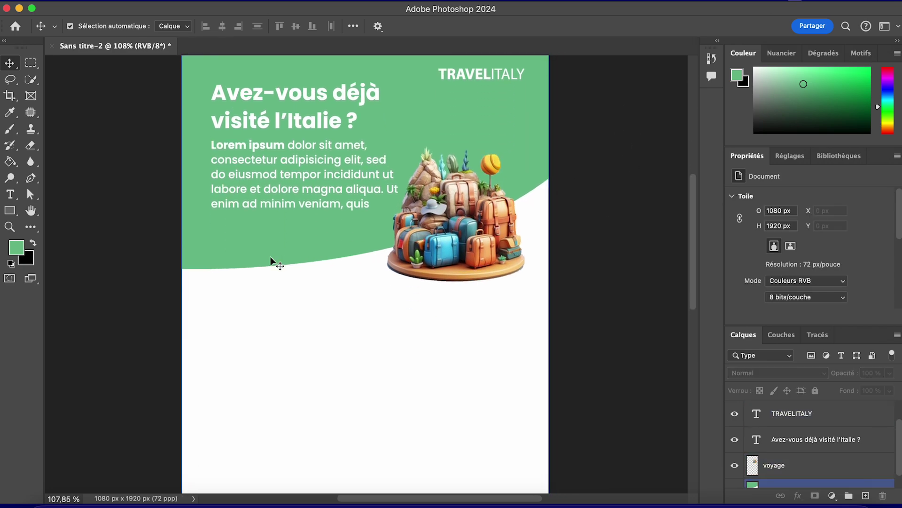
pyautogui.scroll(-1, 310, 236)
pyautogui.scroll(-3, 188, 306)
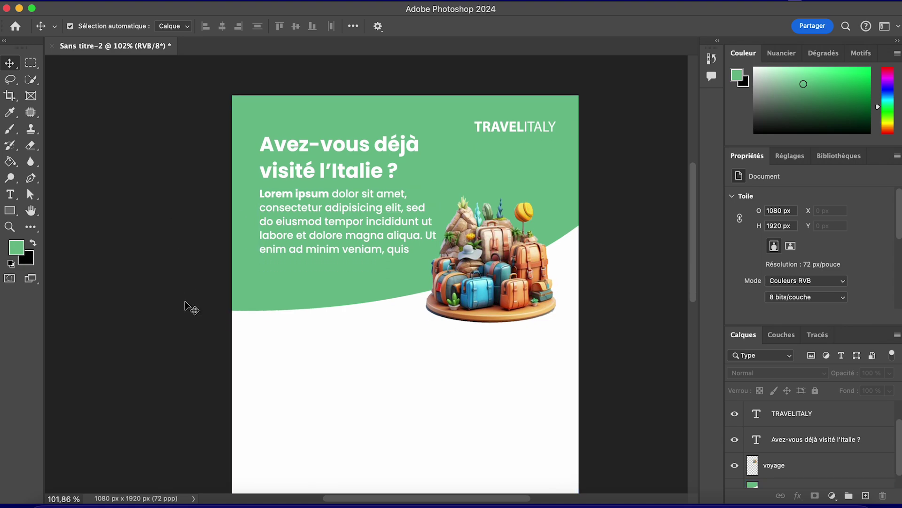
pyautogui.hscroll(1, 188, 306)
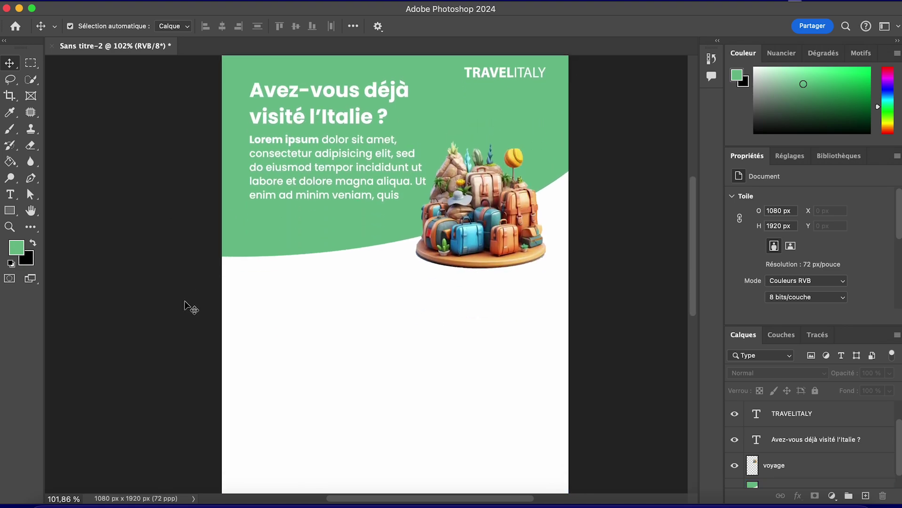
pyautogui.scroll(1, 188, 305)
pyautogui.scroll(3, 188, 306)
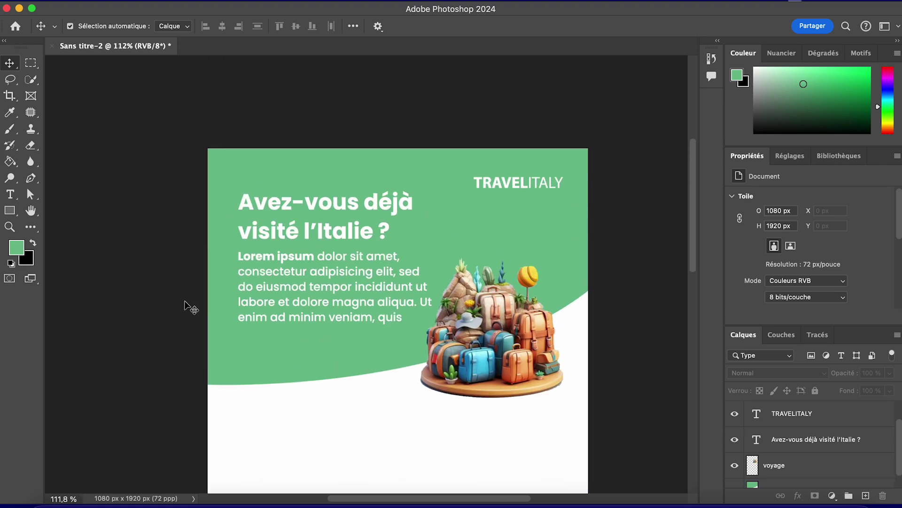
pyautogui.scroll(-5, 188, 306)
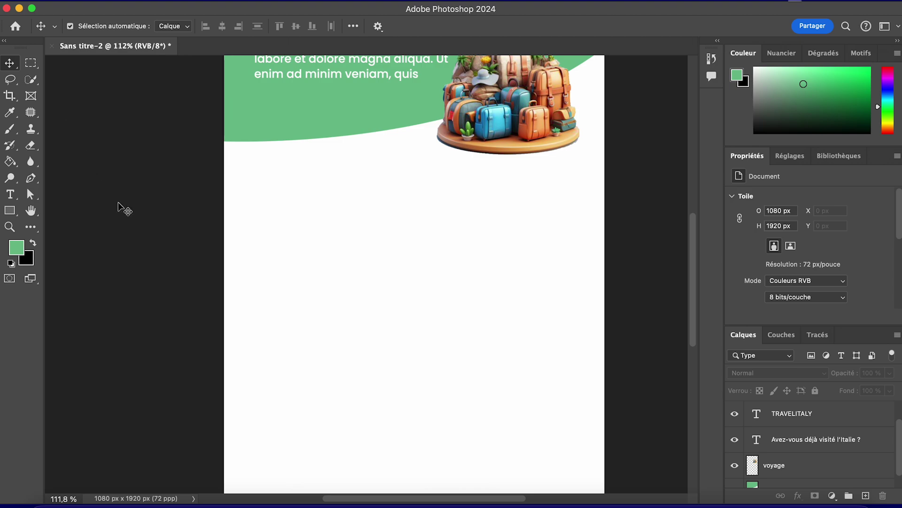
# Step: Draw a green rectangle about 425 x 650 px below the header, aligned with the left edge of the paragraph
pyautogui.click(10, 95)
pyautogui.scroll(1, 263, 233)
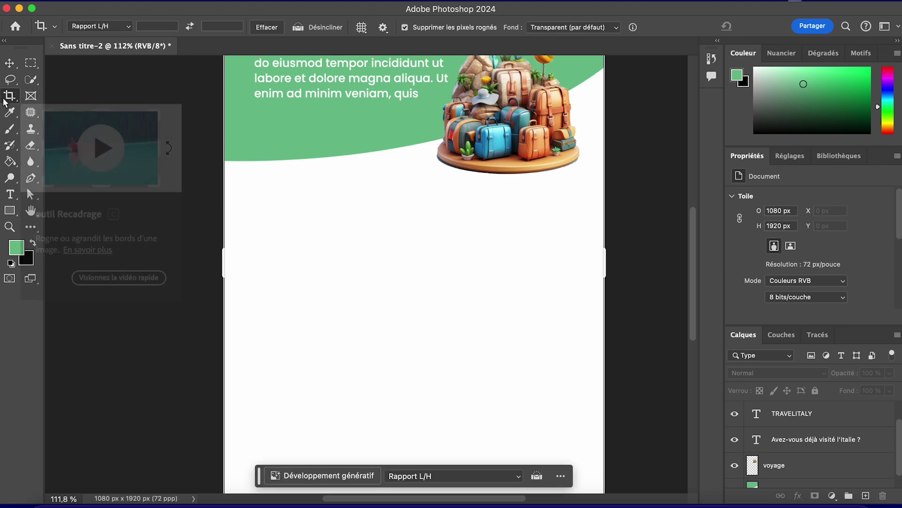
pyautogui.click(9, 114)
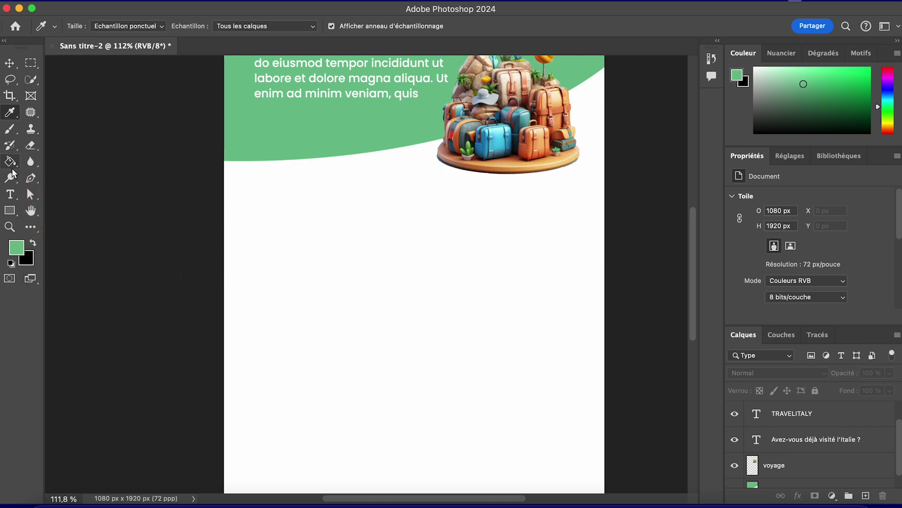
pyautogui.click(12, 210)
pyautogui.moveTo(255, 190); pyautogui.dragTo(404, 417)
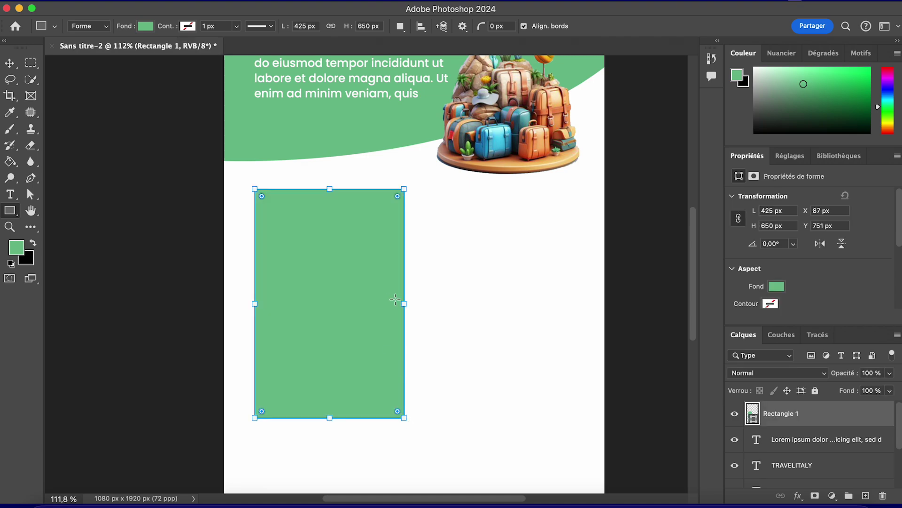
# Step: Duplicate the green rectangle and place the copy to its right at the same height, at X 584 px and Y 751 px
pyautogui.press('super+v')
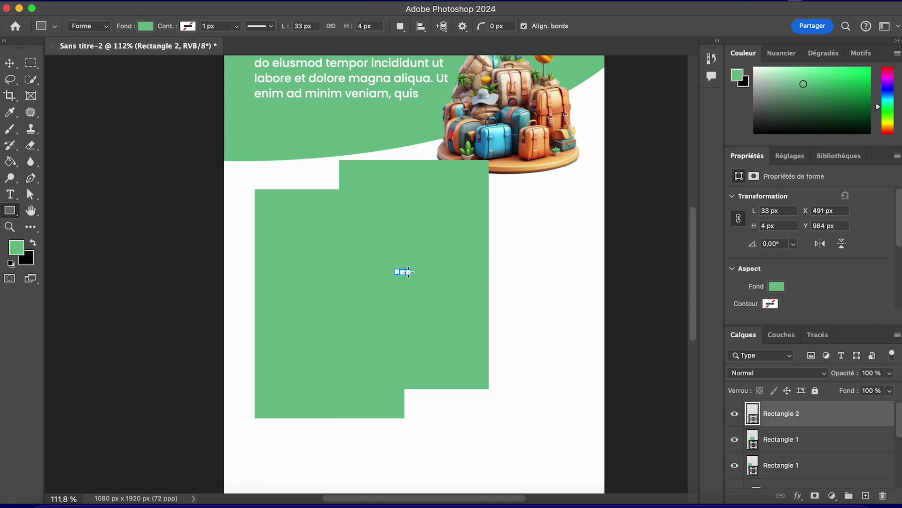
pyautogui.press('v')
pyautogui.moveTo(430, 242); pyautogui.dragTo(484, 276)
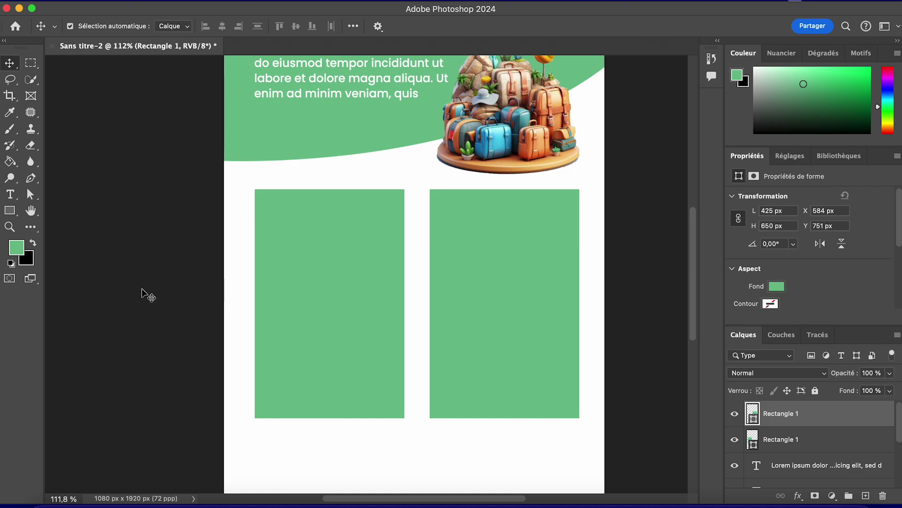
# Step: Examine the whole poster from the header to the free space beneath the two green rectangles
pyautogui.scroll(5, 140, 292)
pyautogui.scroll(-9, 140, 292)
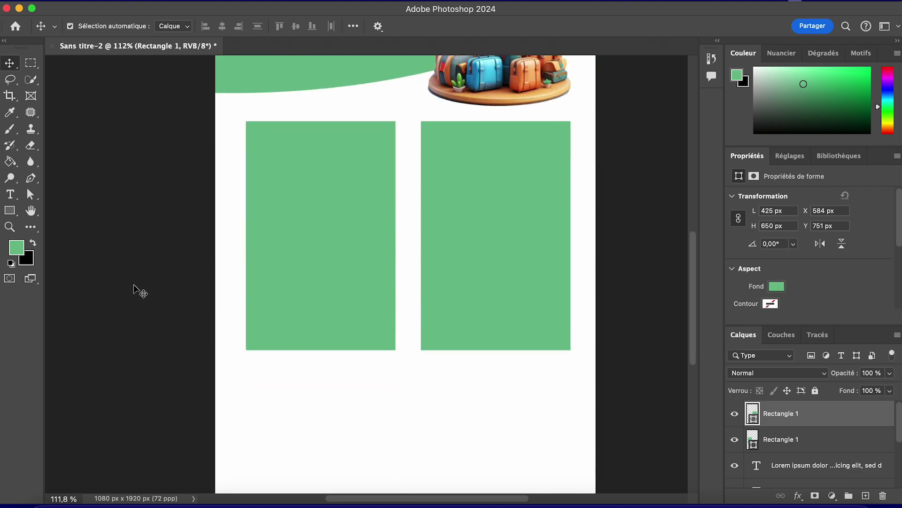
pyautogui.scroll(6, 140, 291)
pyautogui.scroll(-3, 140, 291)
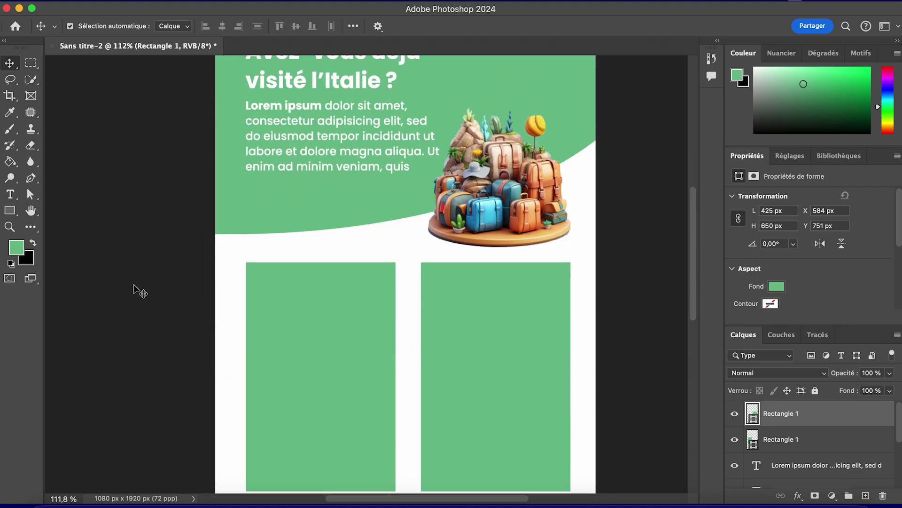
pyautogui.scroll(5, 140, 291)
pyautogui.scroll(-15, 140, 291)
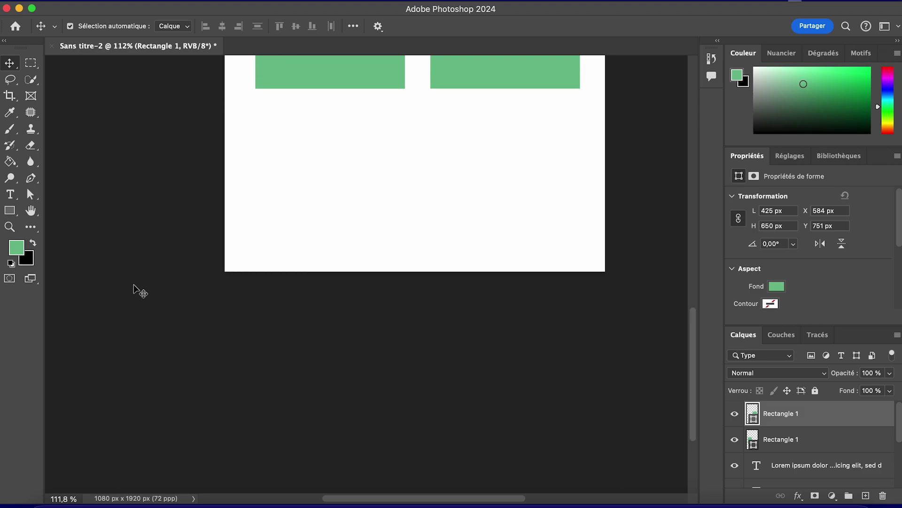
pyautogui.scroll(10, 140, 291)
pyautogui.scroll(5, 140, 292)
pyautogui.scroll(-12, 140, 291)
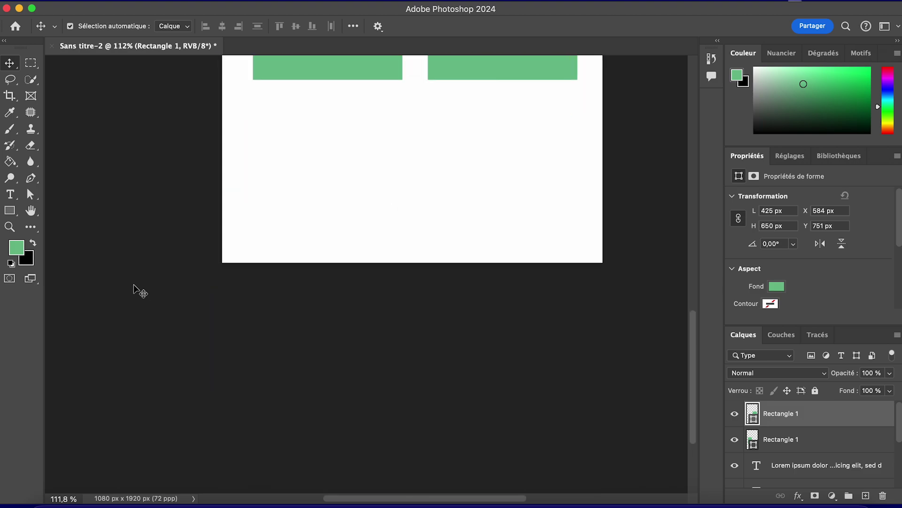
pyautogui.scroll(5, 290, 315)
pyautogui.scroll(-3, 289, 312)
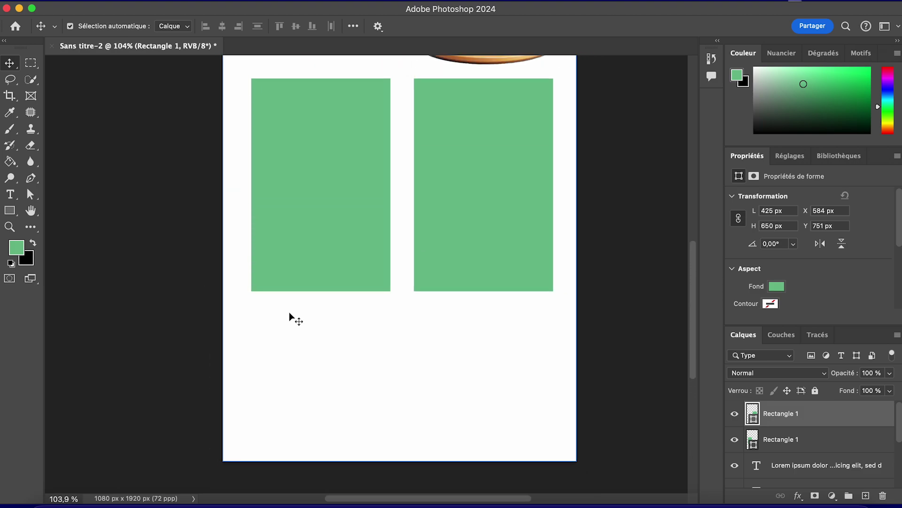
pyautogui.scroll(-1, 289, 312)
pyautogui.scroll(5, 289, 311)
pyautogui.scroll(-5, 289, 311)
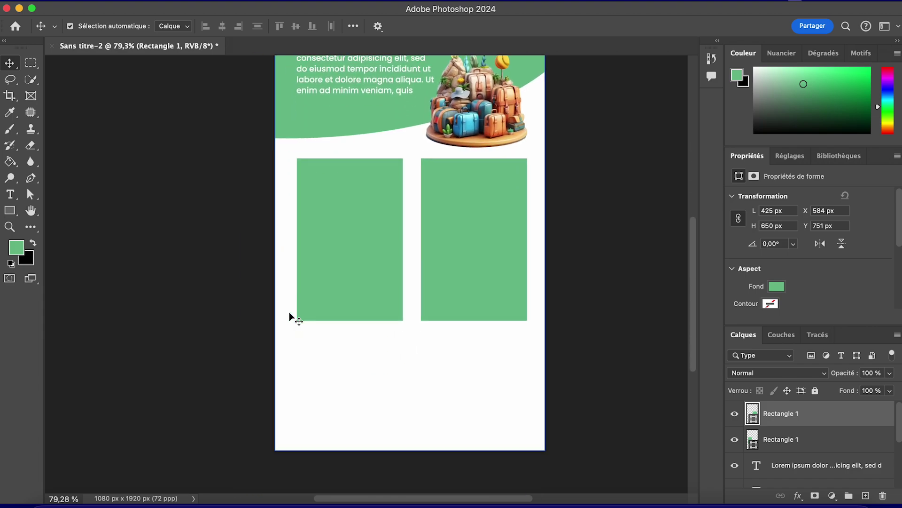
pyautogui.scroll(4, 289, 311)
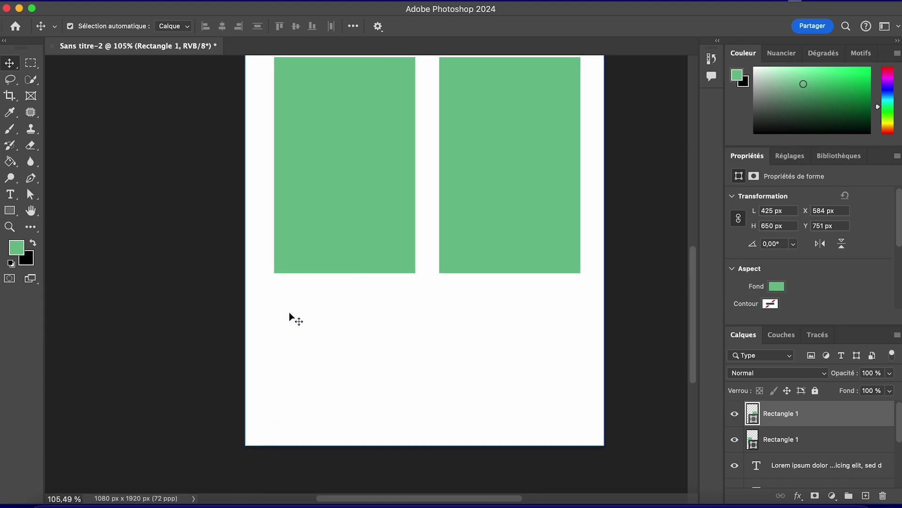
# Step: Extend the canvas downward with the Crop tool to a height of about 2475 px, keeping the 1080 px width
pyautogui.click(10, 97)
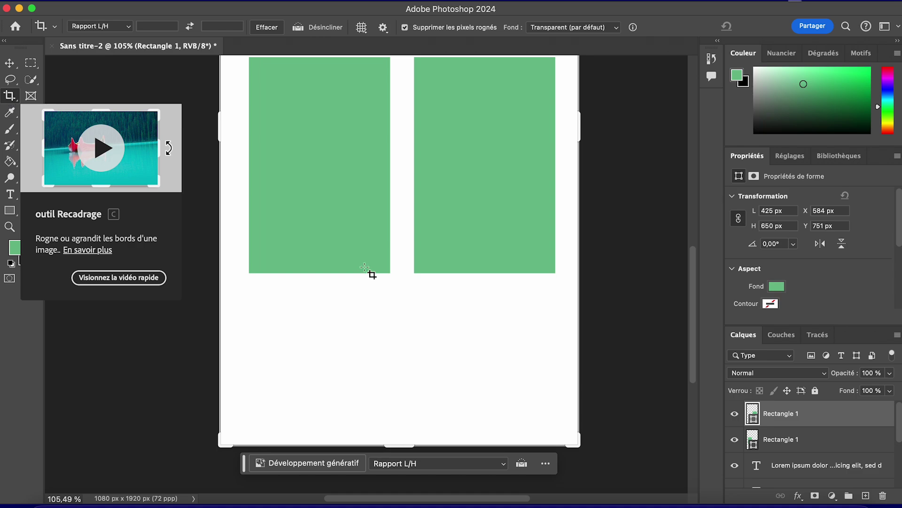
pyautogui.scroll(-3, 460, 335)
pyautogui.moveTo(396, 298); pyautogui.dragTo(395, 389)
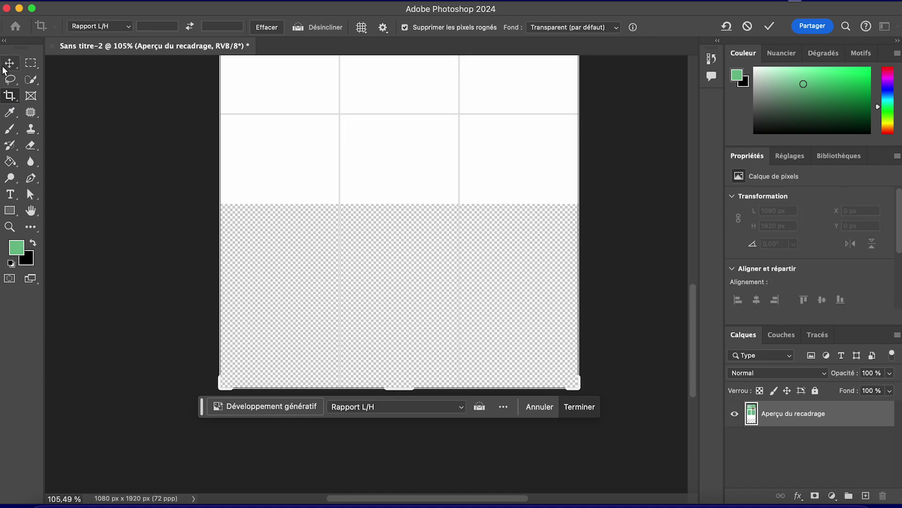
pyautogui.click(9, 63)
# Step: Fill the transparent extension at the bottom of the canvas with white on the Calque 0 layer using the Paint Bucket
pyautogui.scroll(-3, 826, 447)
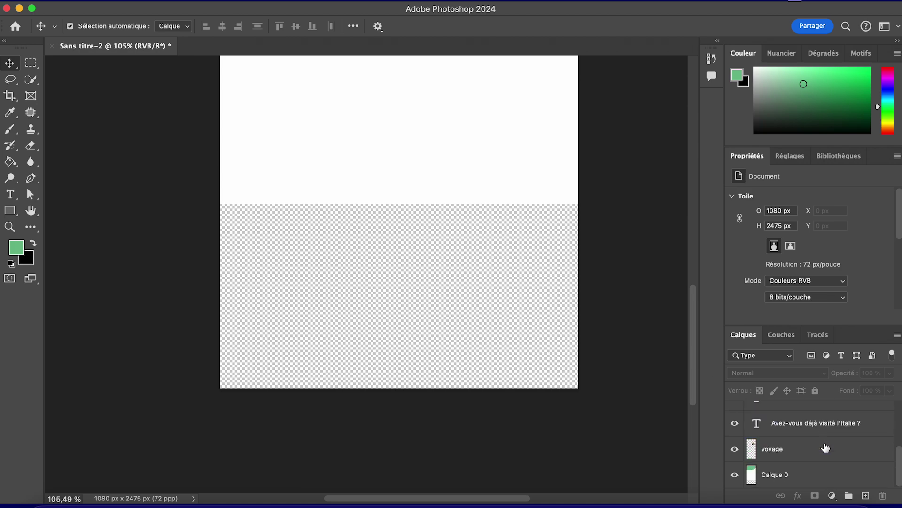
pyautogui.scroll(1, 625, 364)
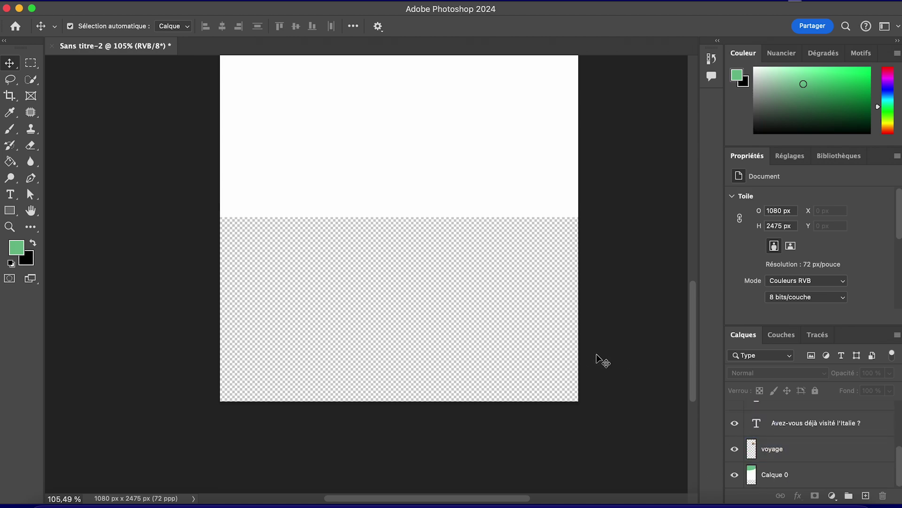
pyautogui.click(9, 161)
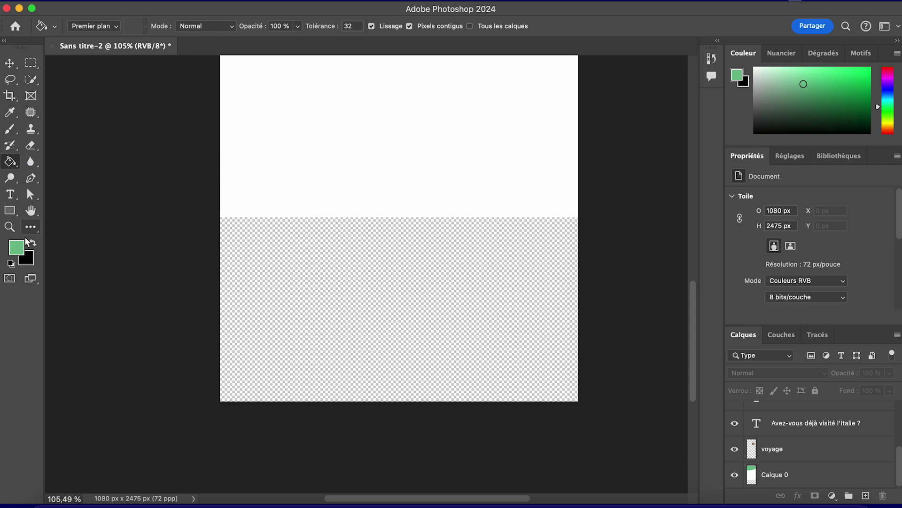
pyautogui.click(13, 262)
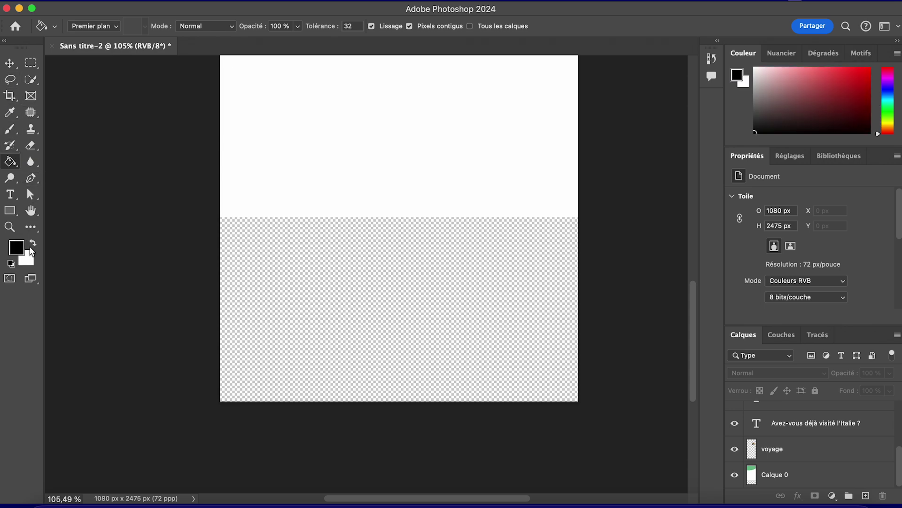
pyautogui.click(388, 266)
pyautogui.click(472, 210)
pyautogui.click(790, 483)
pyautogui.click(406, 292)
pyautogui.click(9, 63)
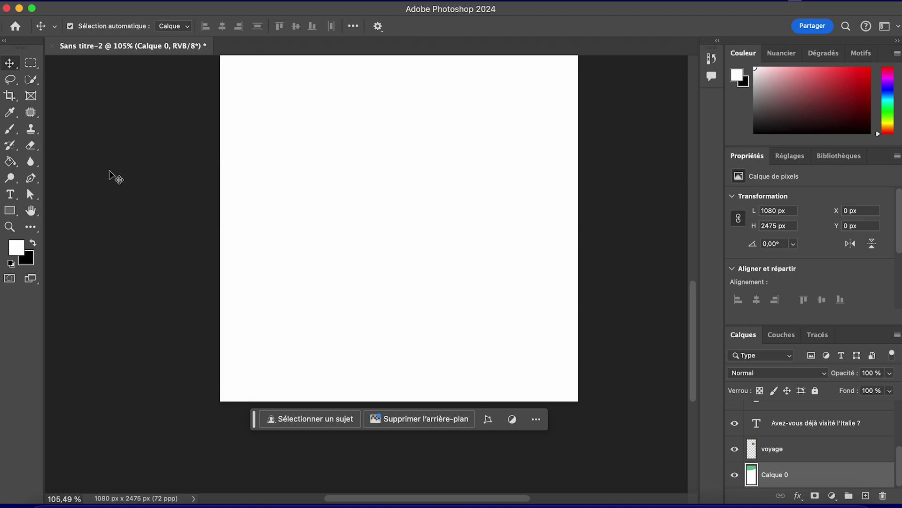
pyautogui.click(111, 175)
# Step: Recolor both green rectangles below the header with the recently used teal fill
pyautogui.scroll(15, 111, 175)
pyautogui.scroll(2, 111, 175)
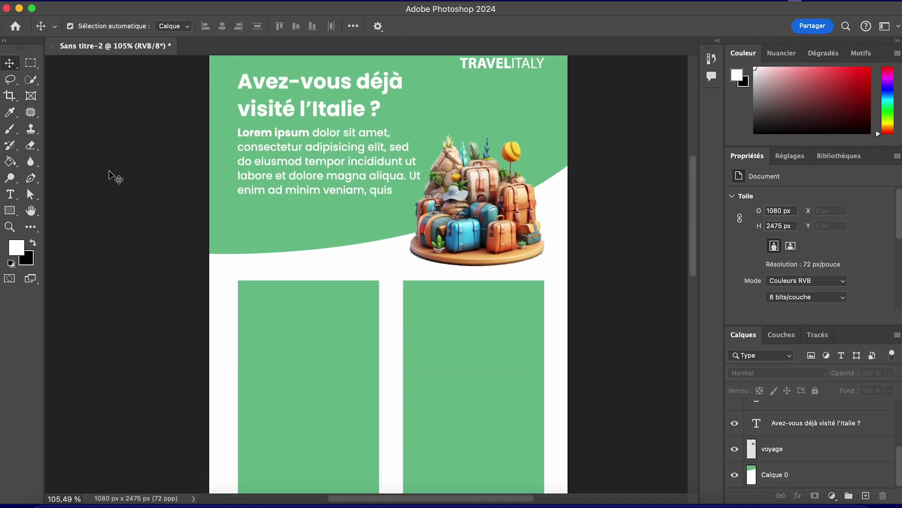
pyautogui.scroll(-5, 111, 175)
pyautogui.click(288, 358)
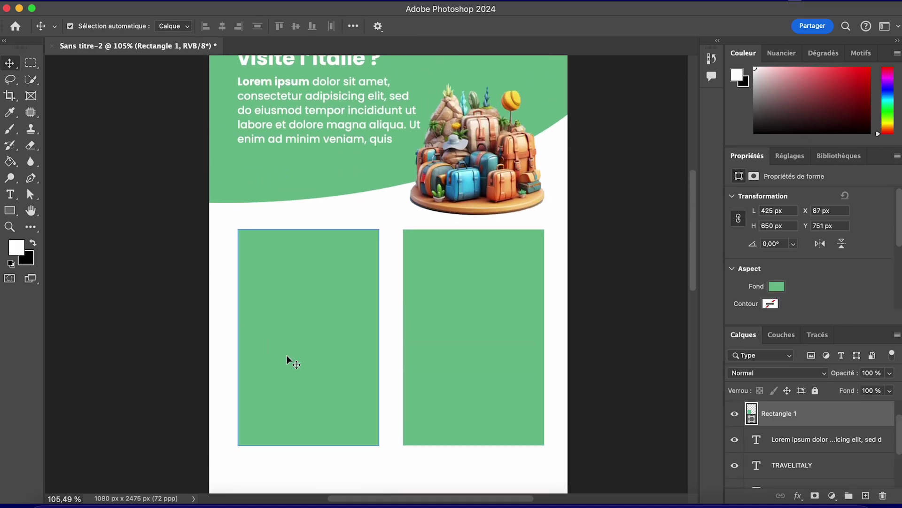
pyautogui.click(462, 345)
pyautogui.click(777, 286)
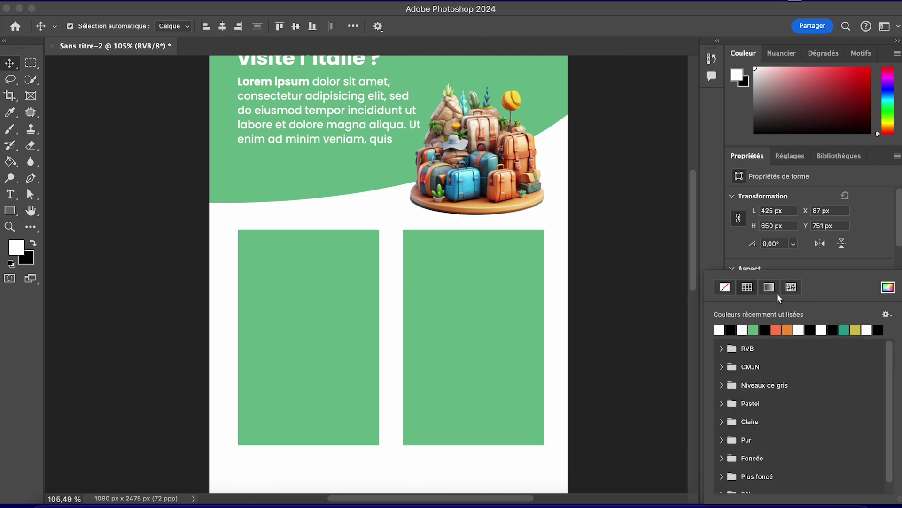
pyautogui.click(848, 329)
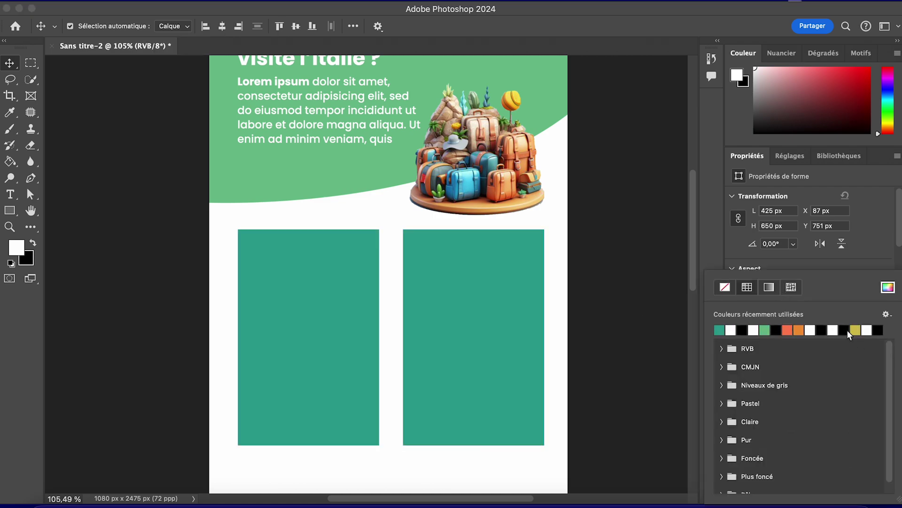
pyautogui.click(133, 136)
# Step: Place the portrait Venice bridge photo from the Downloads folder into the poster as an embedded object
pyautogui.scroll(3, 152, 238)
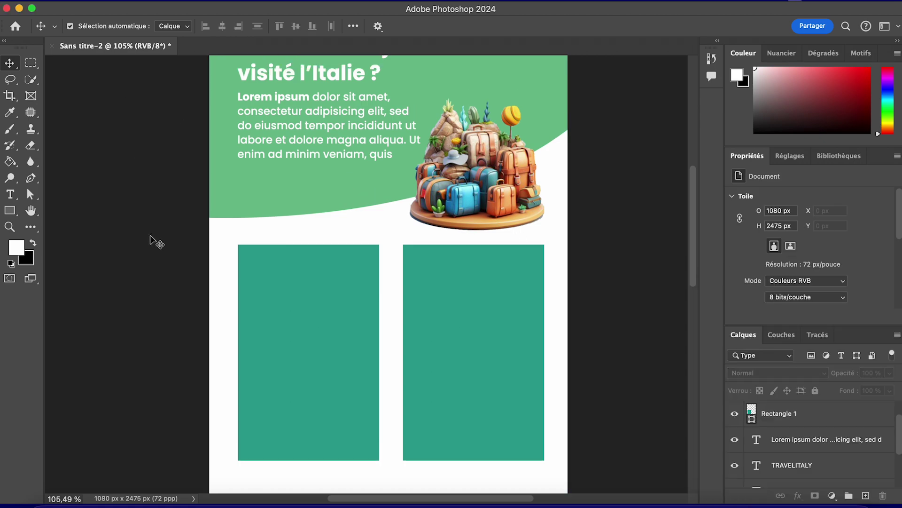
pyautogui.scroll(-6, 151, 238)
pyautogui.scroll(1, 156, 241)
pyautogui.scroll(1, 157, 241)
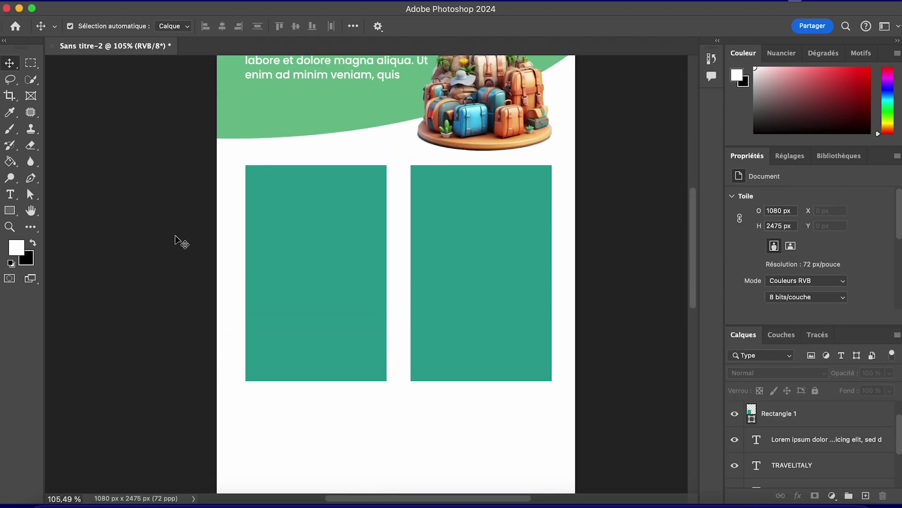
pyautogui.click(340, 224)
pyautogui.scroll(3, 340, 224)
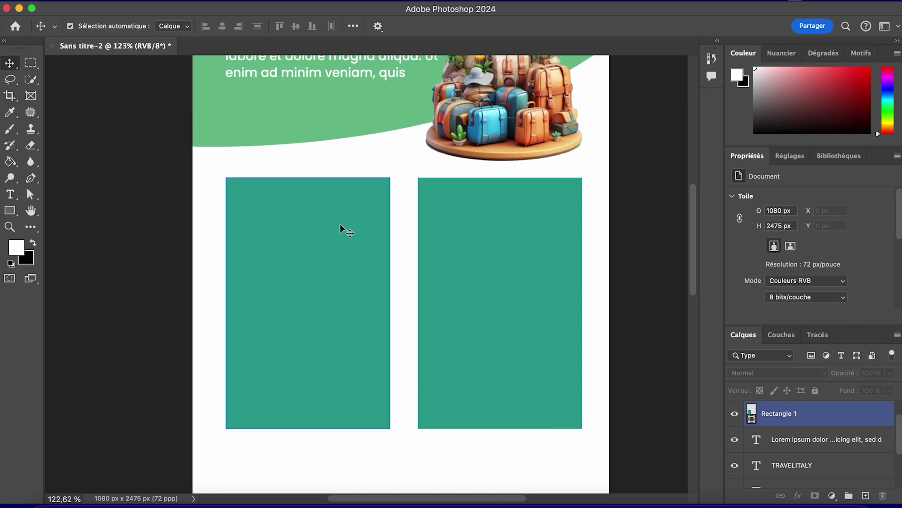
pyautogui.click(118, 0)
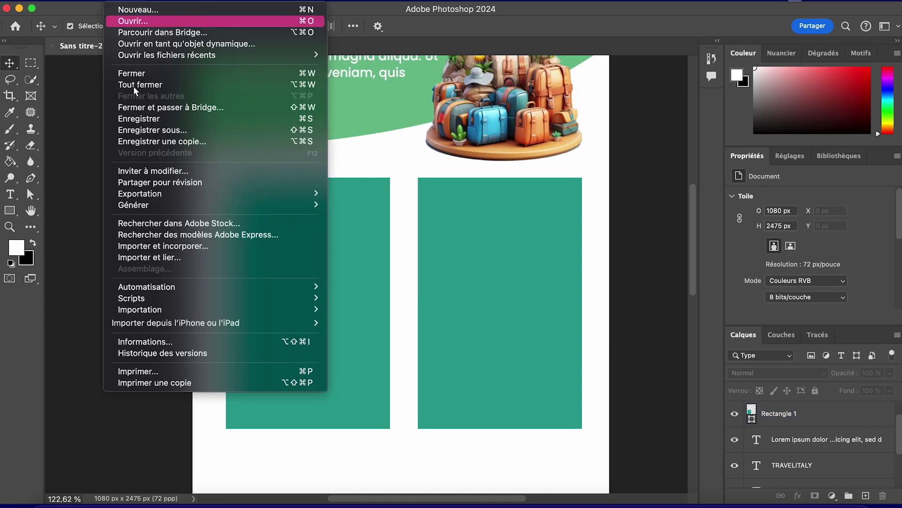
pyautogui.click(181, 251)
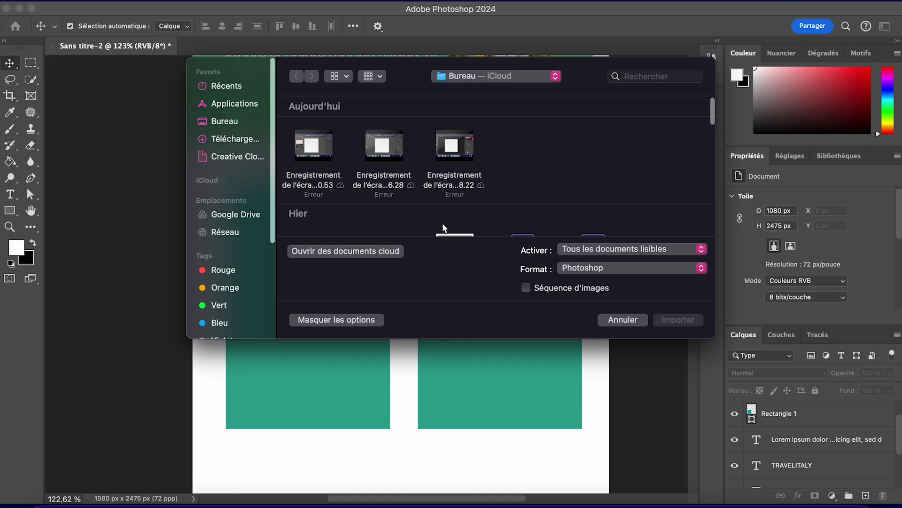
pyautogui.scroll(-5, 364, 146)
pyautogui.click(235, 139)
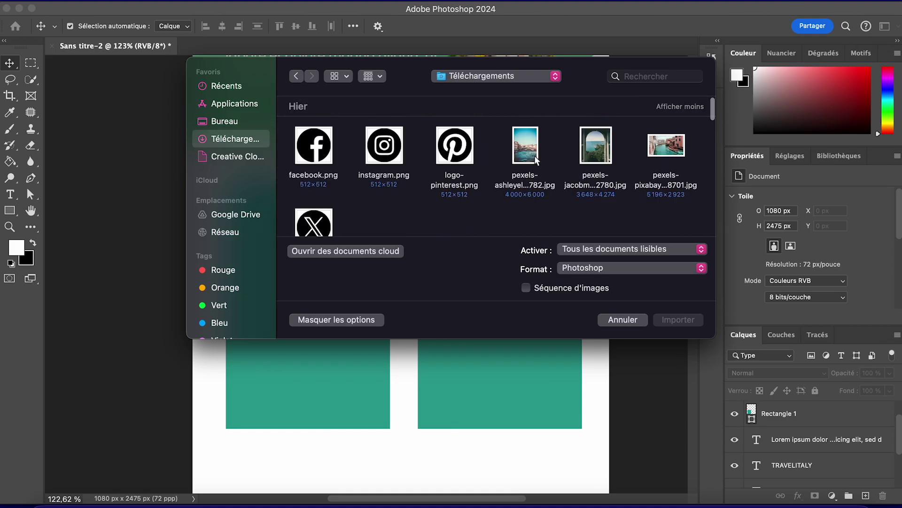
pyautogui.doubleClick(528, 143)
# Step: Scale the placed Venice photo to about 6.35% and position it in the upper part of the left teal rectangle
pyautogui.moveTo(321, 256); pyautogui.dragTo(240, 236)
pyautogui.moveTo(278, 298); pyautogui.dragTo(278, 217)
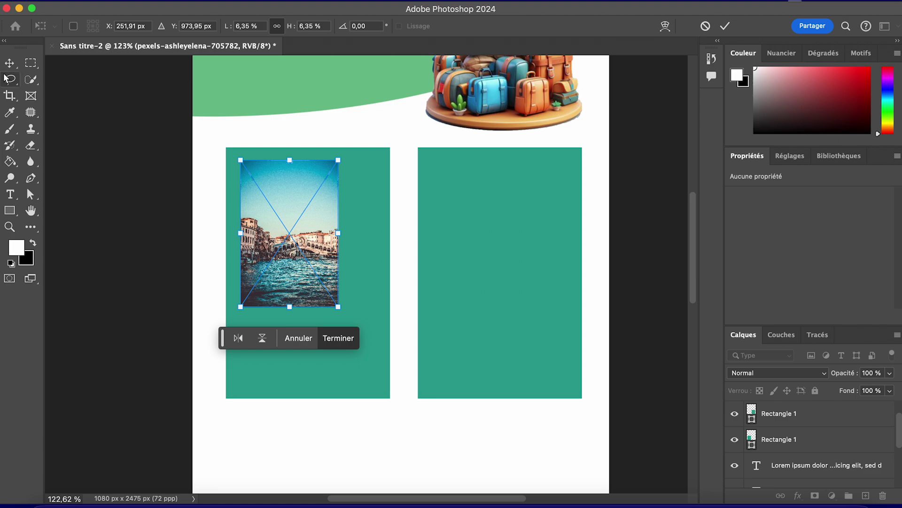
pyautogui.press('Return')
# Step: Narrow the left teal rectangle from its right edge to a width of about 335 px, keeping its height
pyautogui.click(399, 250)
pyautogui.click(371, 242)
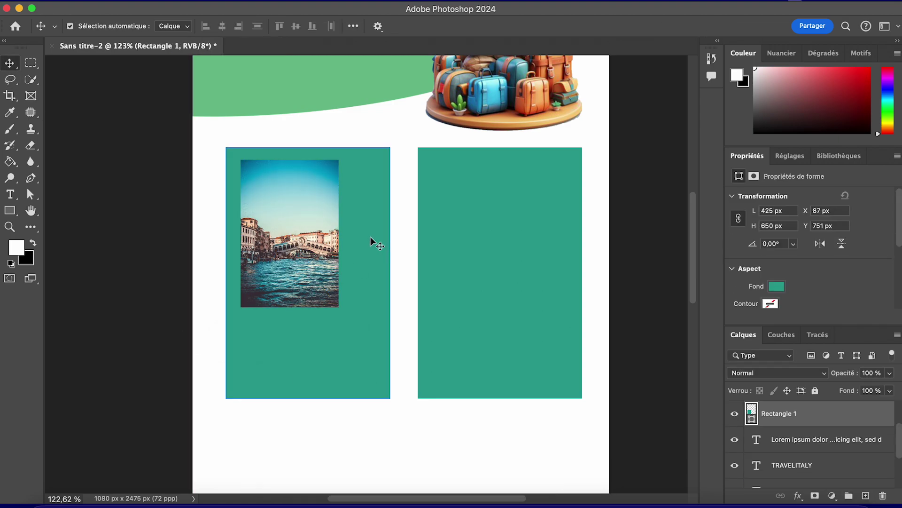
pyautogui.press('super+t')
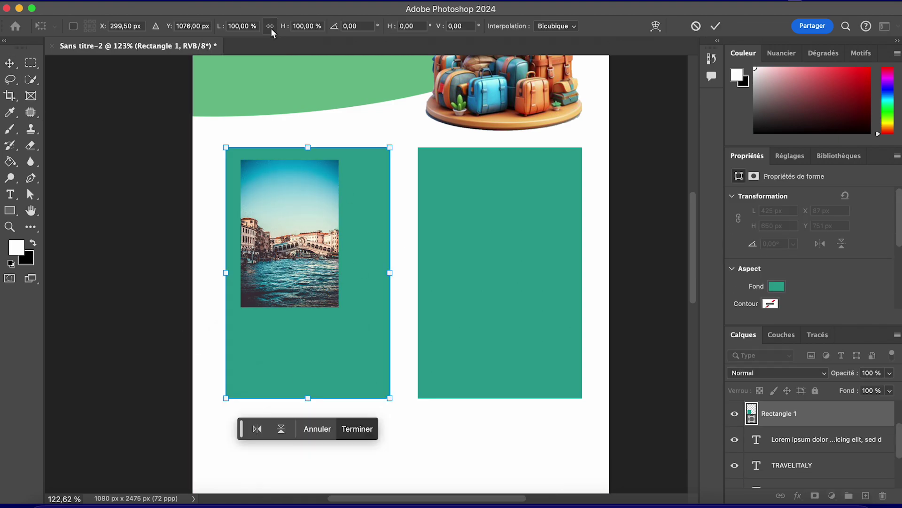
pyautogui.moveTo(391, 269); pyautogui.dragTo(355, 272)
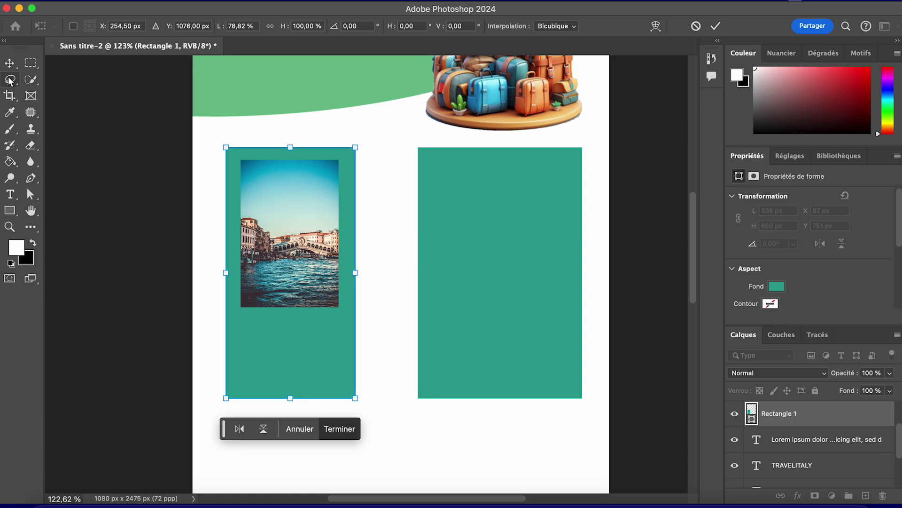
pyautogui.press('Return')
# Step: Marquee-select a strip about 497 x 206 px over the lower end of the Venice photo and try to delete it
pyautogui.click(287, 210)
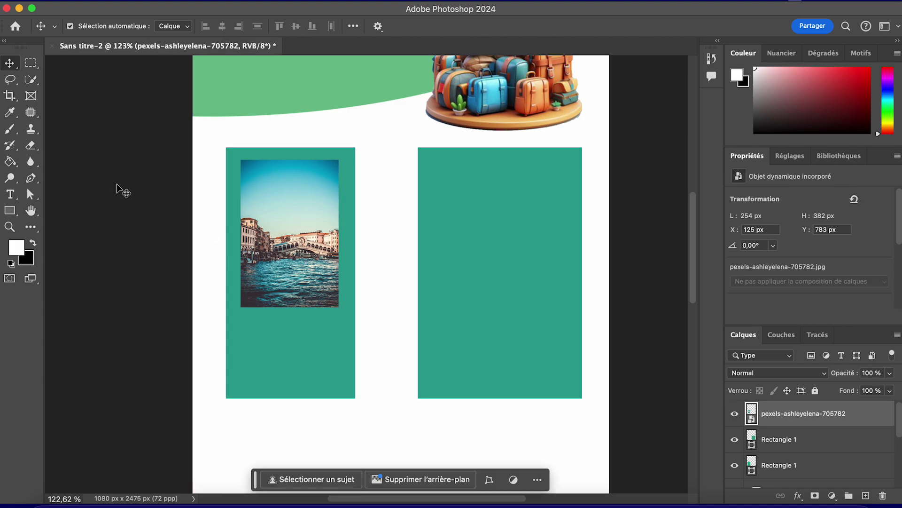
pyautogui.click(28, 67)
pyautogui.moveTo(192, 364); pyautogui.dragTo(384, 285)
pyautogui.press('BackSpace')
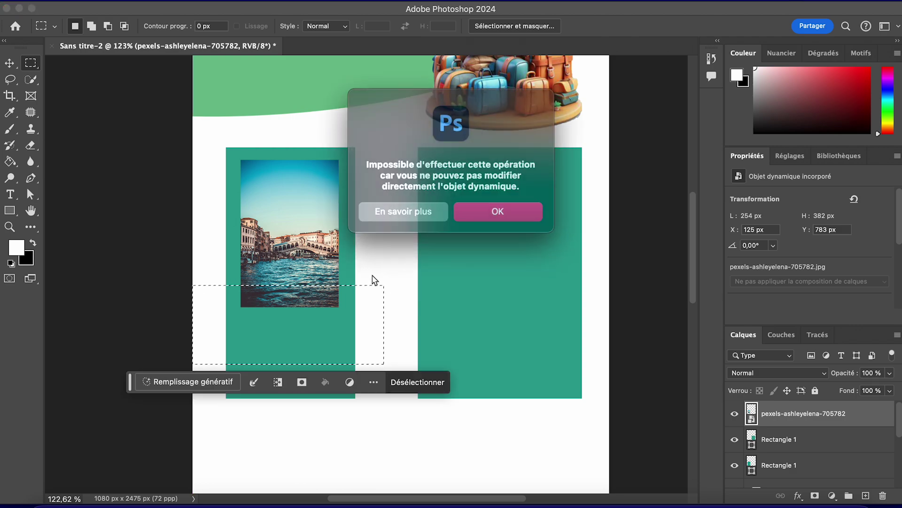
pyautogui.click(478, 210)
# Step: Rasterize the Venice photo, delete the selected strip from its lower end and clear the selection
pyautogui.press('v')
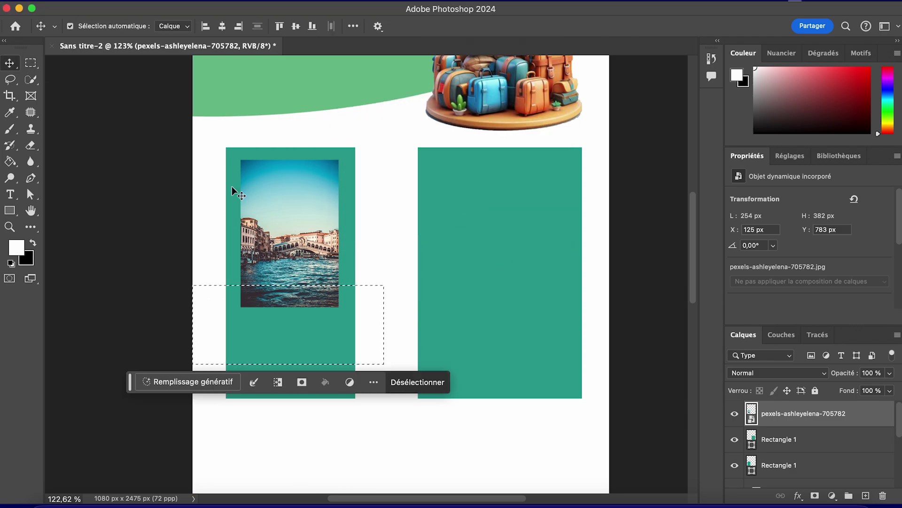
pyautogui.click(28, 148)
pyautogui.click(243, 238)
pyautogui.click(452, 258)
pyautogui.press('v')
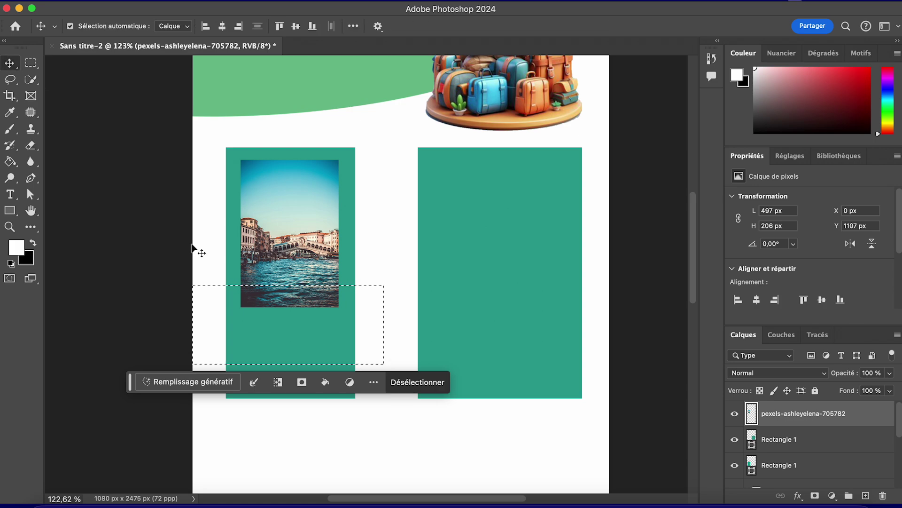
pyautogui.press('Delete')
pyautogui.click(29, 63)
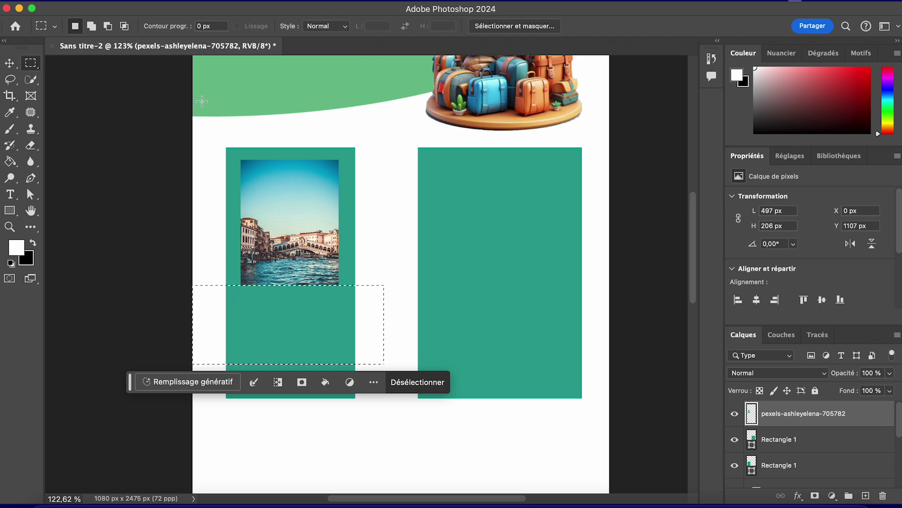
pyautogui.click(306, 1)
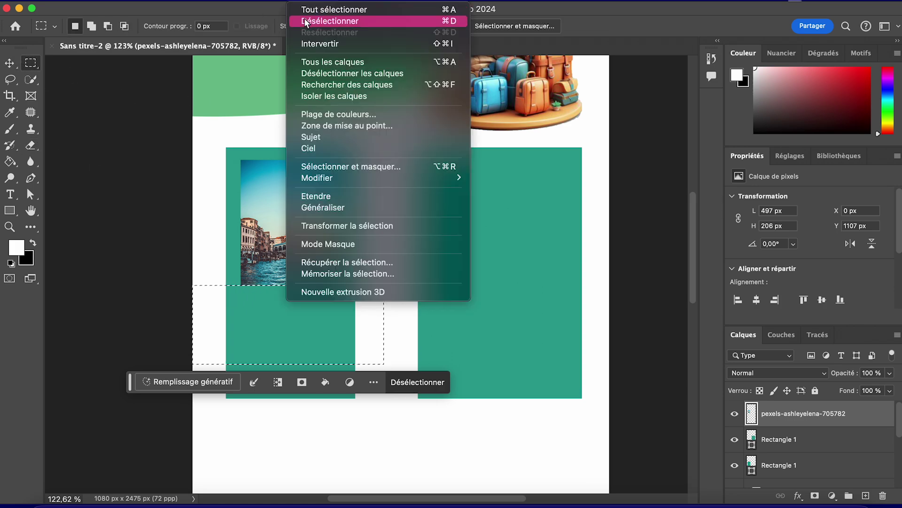
pyautogui.click(313, 22)
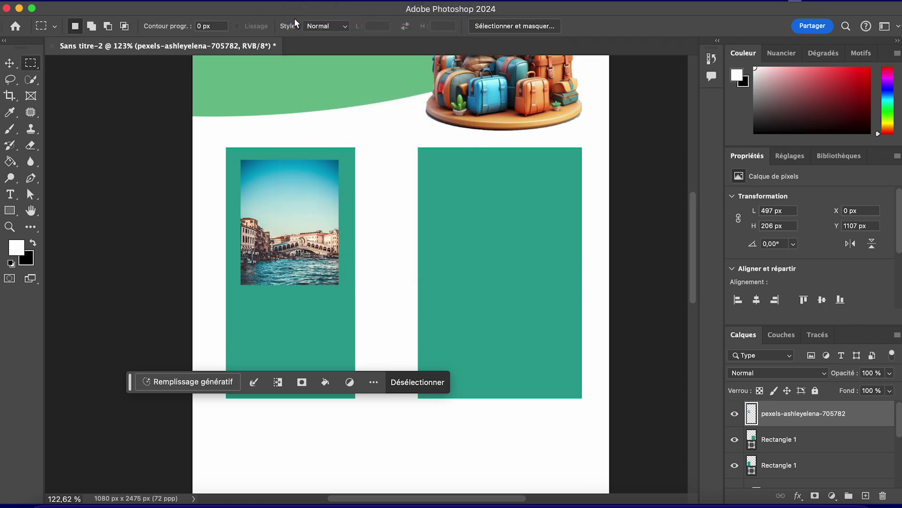
pyautogui.click(9, 63)
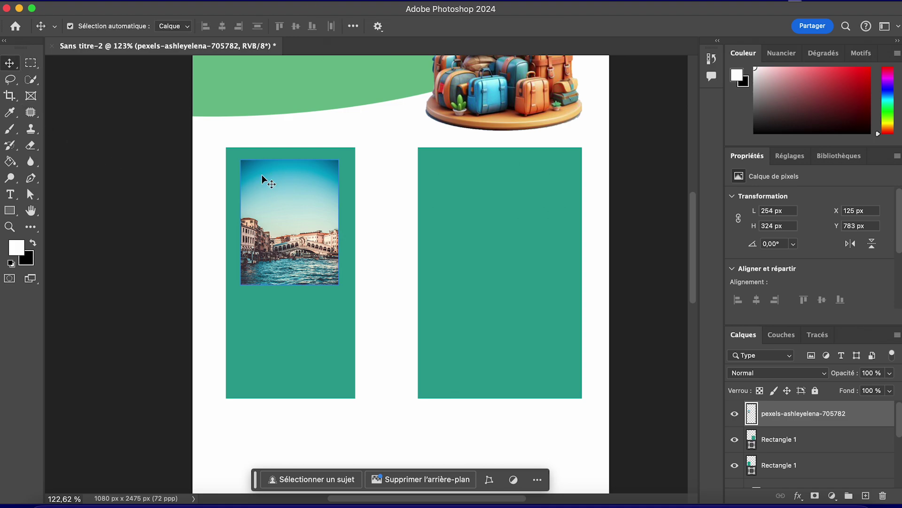
# Step: Enlarge the Venice photo proportionally to about 108.67%, giving about 276 x 352 px
pyautogui.press('super+t')
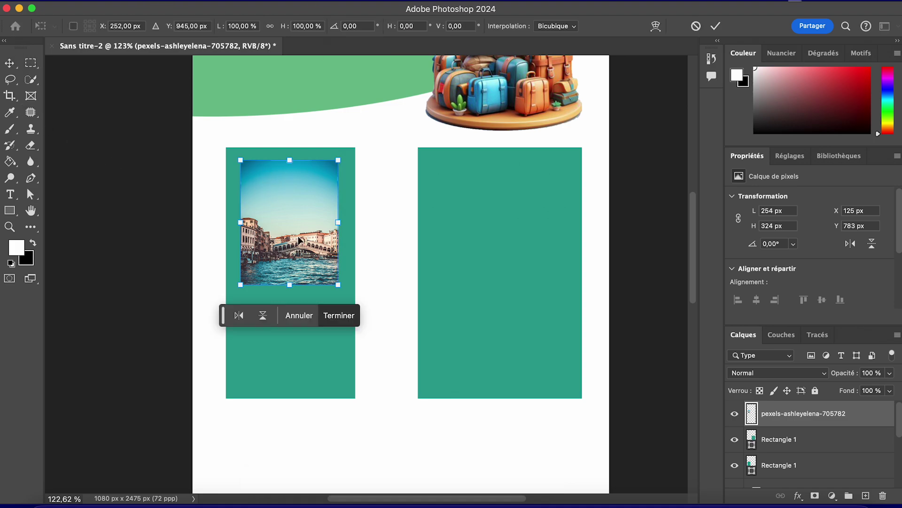
pyautogui.moveTo(342, 290); pyautogui.dragTo(347, 295)
pyautogui.press('super+z')
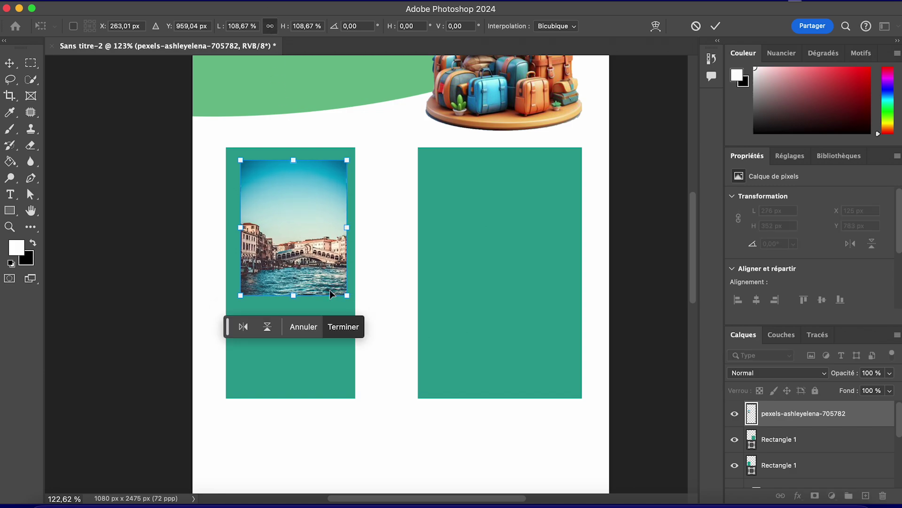
pyautogui.press('Return')
# Step: Nudge the Venice photo up and left inside the left rectangle to X 115 px and Y 775 px
pyautogui.moveTo(254, 209); pyautogui.dragTo(251, 206)
pyautogui.press('Left')
pyautogui.press('Left')
pyautogui.press('Up')
pyautogui.press('Up')
pyautogui.press('Up')
pyautogui.press('Up')
pyautogui.press('Up')
pyautogui.press('Up')
pyautogui.press('Up')
pyautogui.press('Up')
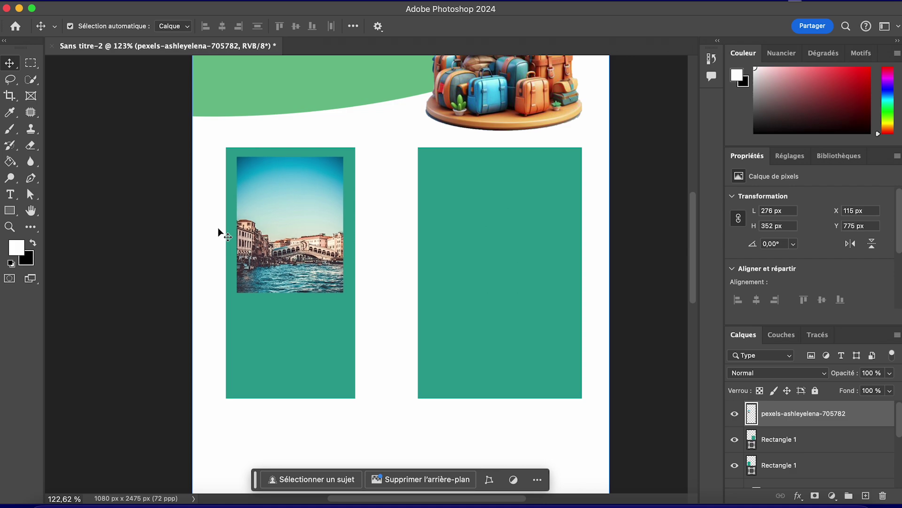
# Step: Replace the wide right rectangle with a copy of the narrowed left one, placed beside it at X 456 px and Y 751 px
pyautogui.click(491, 243)
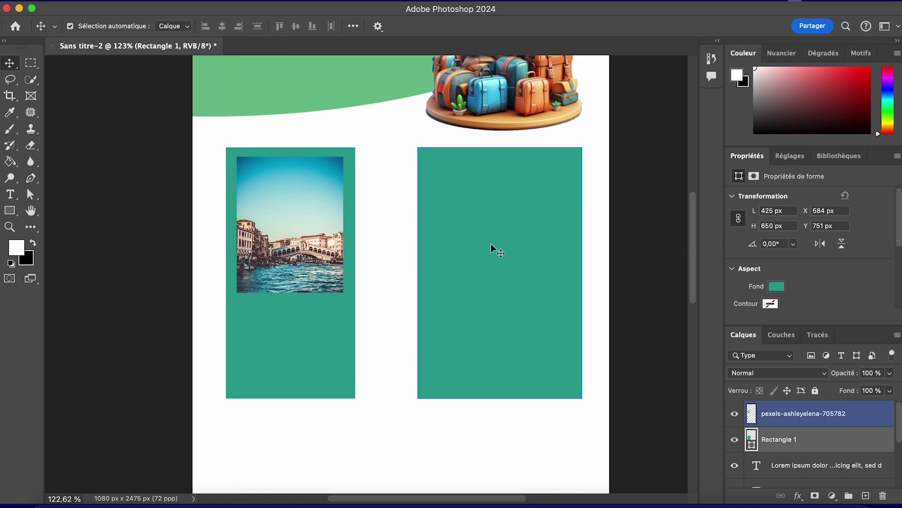
pyautogui.press('Delete')
pyautogui.moveTo(274, 327); pyautogui.dragTo(401, 306)
# Step: Marquee-select a thin strip across the upper edge of the Venice photo and try to delete it
pyautogui.press('m')
pyautogui.scroll(-1, 401, 306)
pyautogui.moveTo(193, 119); pyautogui.dragTo(356, 152)
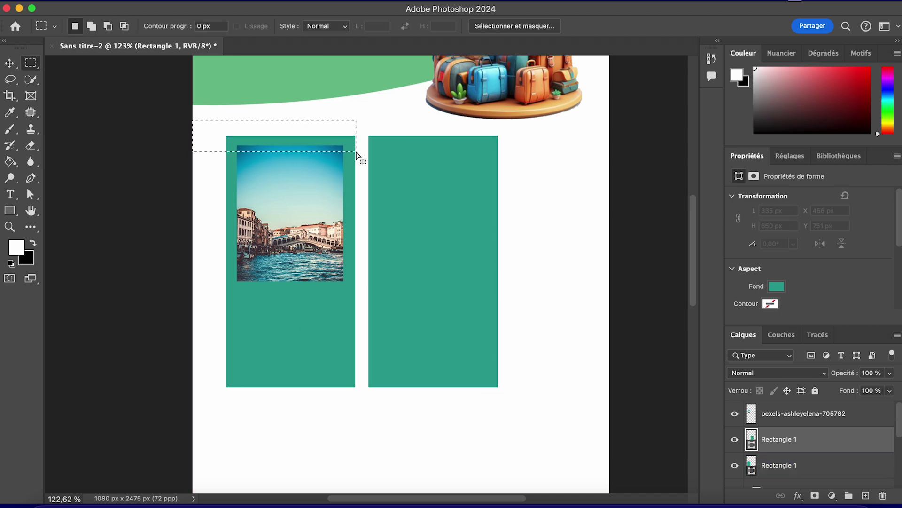
pyautogui.press('Delete')
pyautogui.press('Return')
pyautogui.press('v')
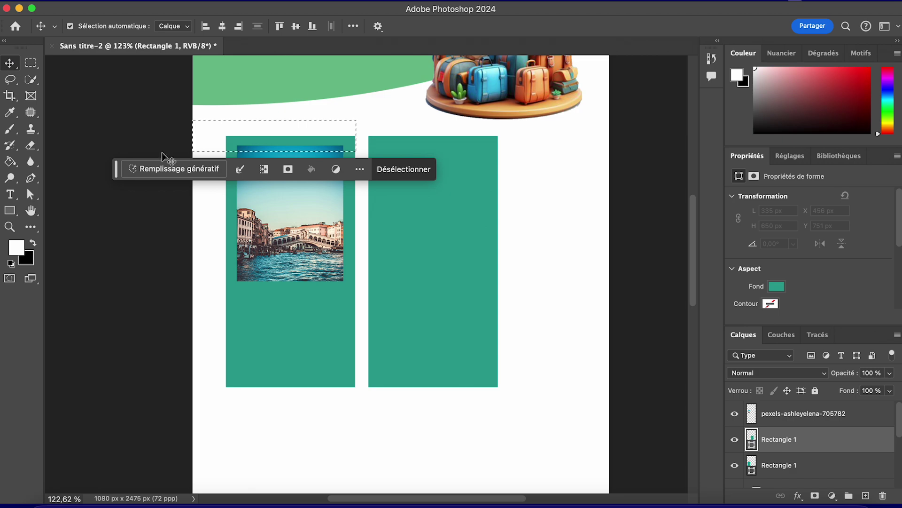
# Step: Trim the selected strip off the Venice photo to a height of 335 px and place the photo at X 116 px, Y 778 px
pyautogui.click(320, 251)
pyautogui.click(309, 26)
pyautogui.click(91, 151)
pyautogui.moveTo(298, 196); pyautogui.dragTo(297, 189)
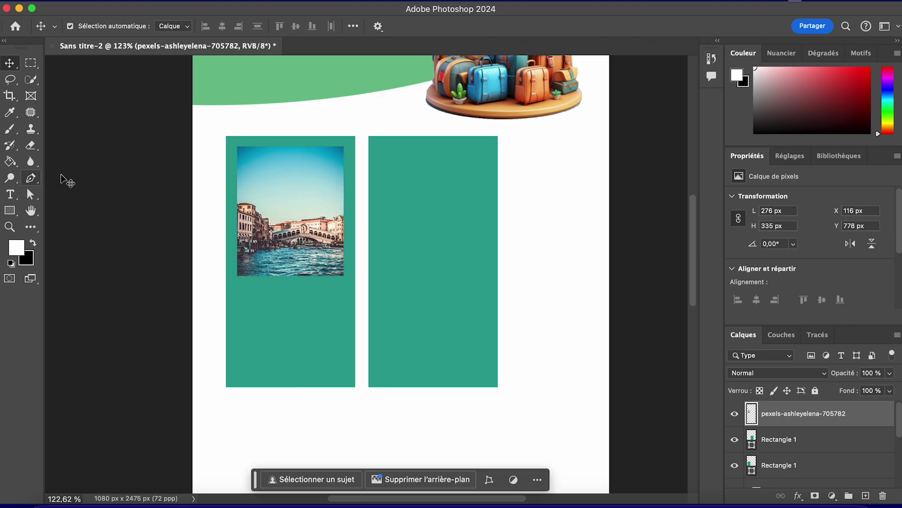
# Step: Duplicate the heading "Avez-vous déjà visité l'Italie ?" inside the header and undo the accidental move of the intro paragraph
pyautogui.scroll(10, 171, 232)
pyautogui.click(289, 196)
pyautogui.moveTo(289, 196); pyautogui.dragTo(369, 305)
pyautogui.scroll(-3, 343, 210)
pyautogui.moveTo(342, 211); pyautogui.dragTo(335, 299)
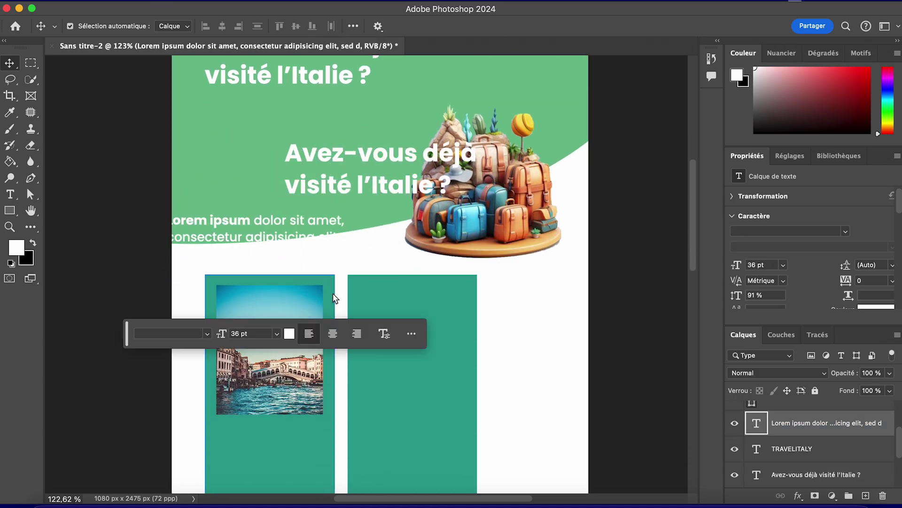
pyautogui.hotkey('ctrl', 'z')
pyautogui.click(391, 189)
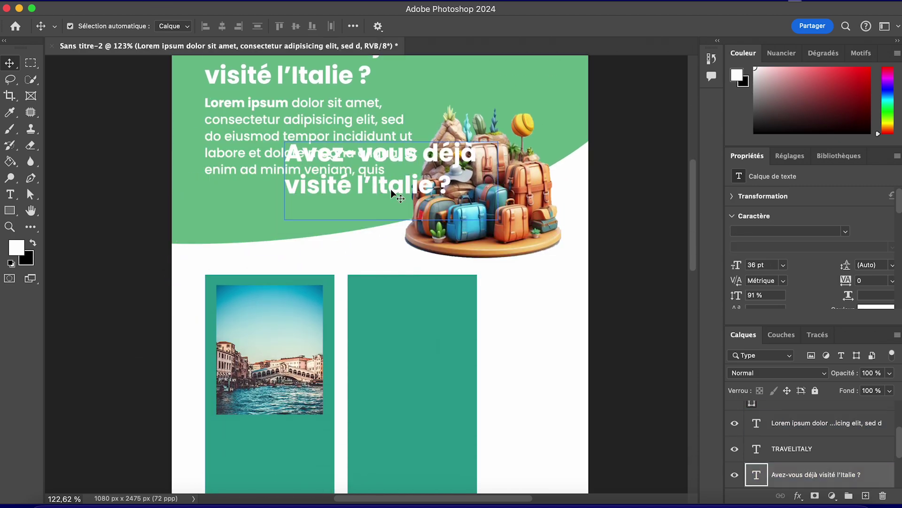
pyautogui.hotkey('ctrl', 'z')
# Step: Bring the heading copy to the front of the layer stack and place it below the Venice photo
pyautogui.scroll(-4, 333, 281)
pyautogui.click(761, 455)
pyautogui.click(805, 474)
pyautogui.moveTo(805, 474); pyautogui.dragTo(804, 400)
pyautogui.moveTo(302, 228); pyautogui.dragTo(292, 401)
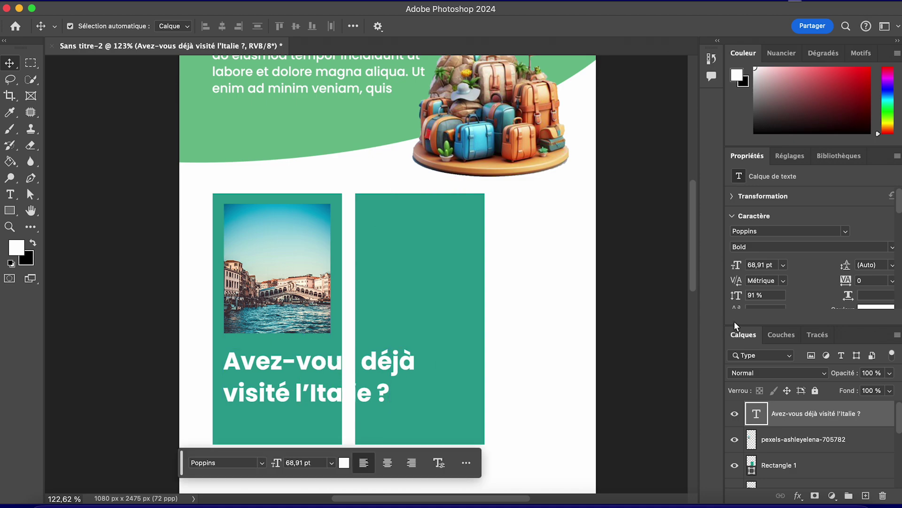
# Step: Set the heading copy to 18 pt and shrink its text box to about the width of the Venice photo
pyautogui.click(779, 269)
pyautogui.click(767, 345)
pyautogui.click(783, 264)
pyautogui.click(767, 392)
pyautogui.doubleClick(270, 352)
pyautogui.moveTo(379, 387); pyautogui.dragTo(331, 388)
pyautogui.moveTo(223, 389); pyautogui.dragTo(224, 388)
pyautogui.moveTo(277, 369); pyautogui.dragTo(277, 363)
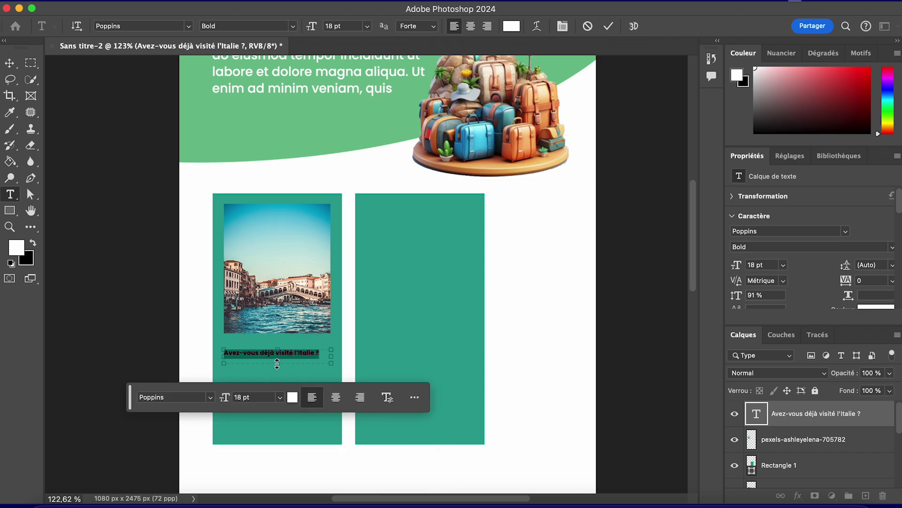
# Step: Replace the copied heading text with "Venise" and set its font size to 36 pt
pyautogui.click(783, 265)
pyautogui.click(768, 439)
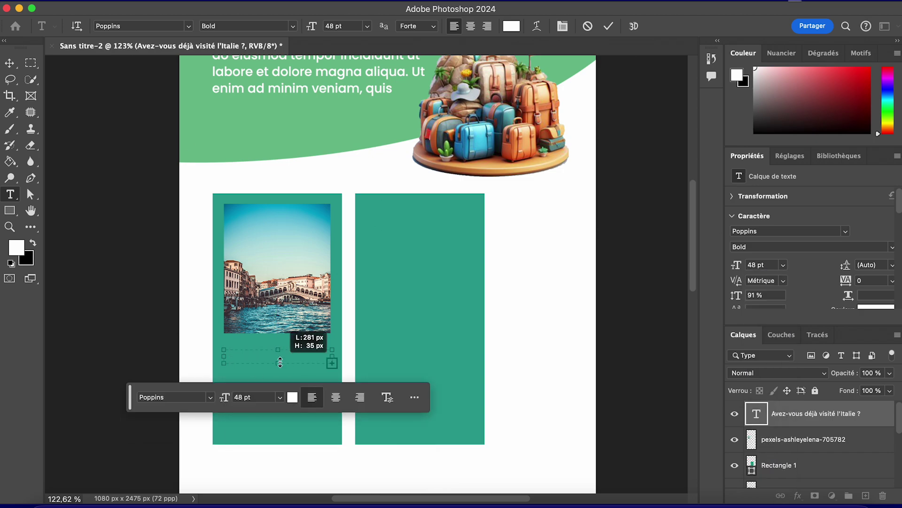
pyautogui.click(783, 265)
pyautogui.click(9, 63)
pyautogui.click(784, 265)
pyautogui.click(768, 427)
# Step: Duplicate the intro paragraph, bring the copy to the front and place it under the "Venise" title
pyautogui.scroll(-2, 125, 320)
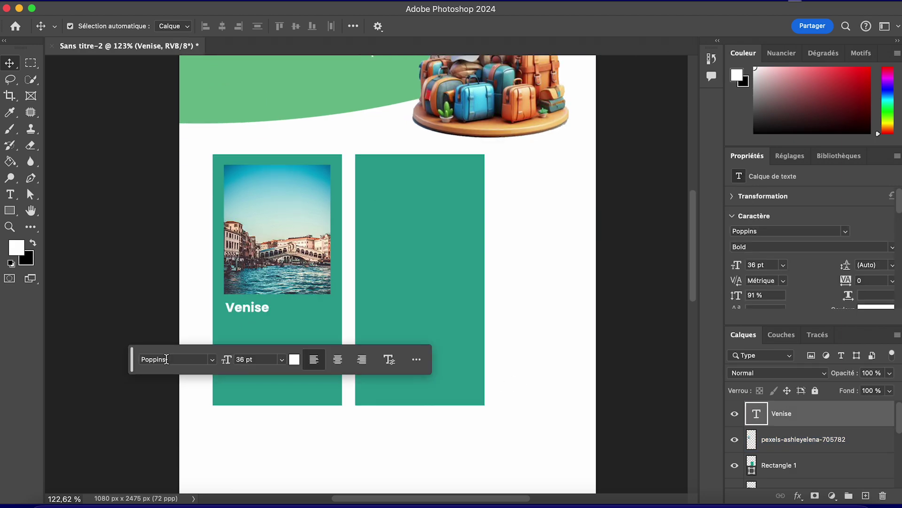
pyautogui.scroll(7, 195, 317)
pyautogui.click(278, 145)
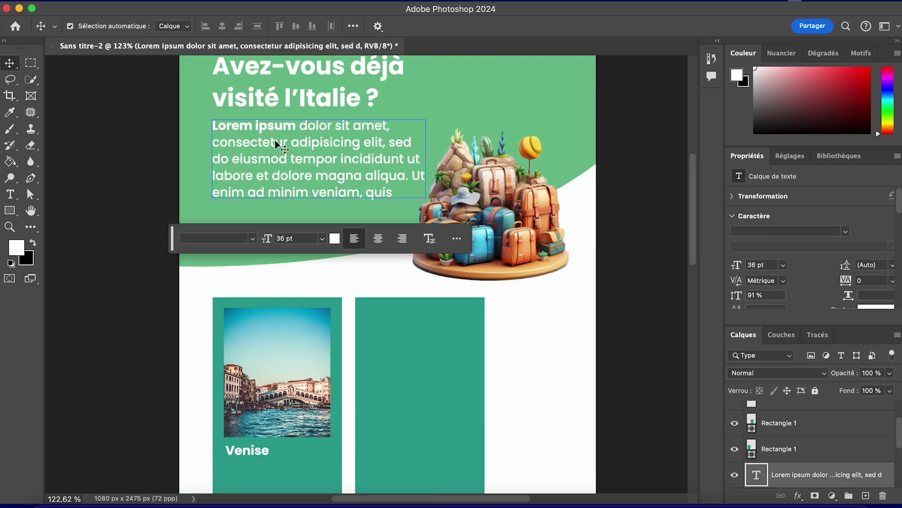
pyautogui.scroll(-12, 372, 195)
pyautogui.moveTo(799, 475); pyautogui.dragTo(799, 413)
pyautogui.moveTo(305, 122); pyautogui.dragTo(280, 264)
# Step: Set the copied paragraph to 24 pt and resize its text box to fit inside the left rectangle
pyautogui.doubleClick(280, 265)
pyautogui.click(783, 264)
pyautogui.click(777, 405)
pyautogui.moveTo(280, 299); pyautogui.dragTo(276, 282)
pyautogui.click(9, 62)
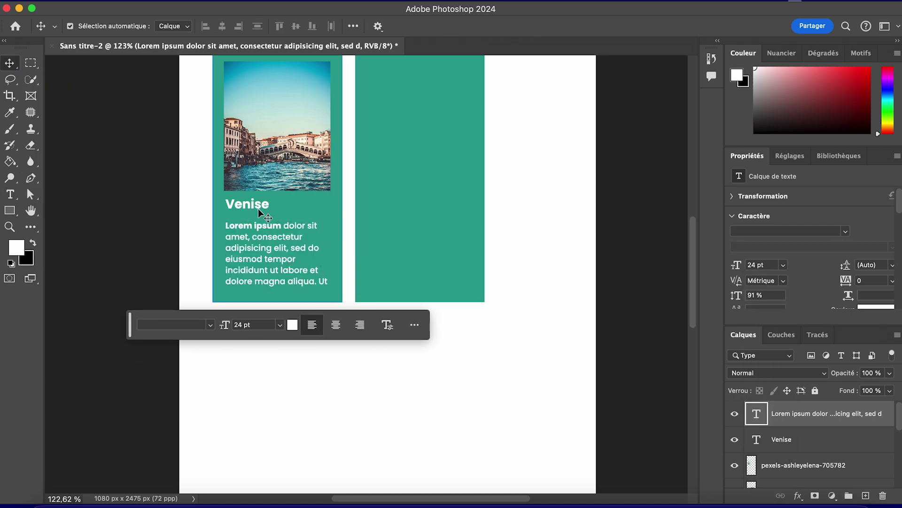
# Step: Narrow the "Venise" title's text box to leave room beside it on the card
pyautogui.click(258, 205)
pyautogui.doubleClick(258, 206)
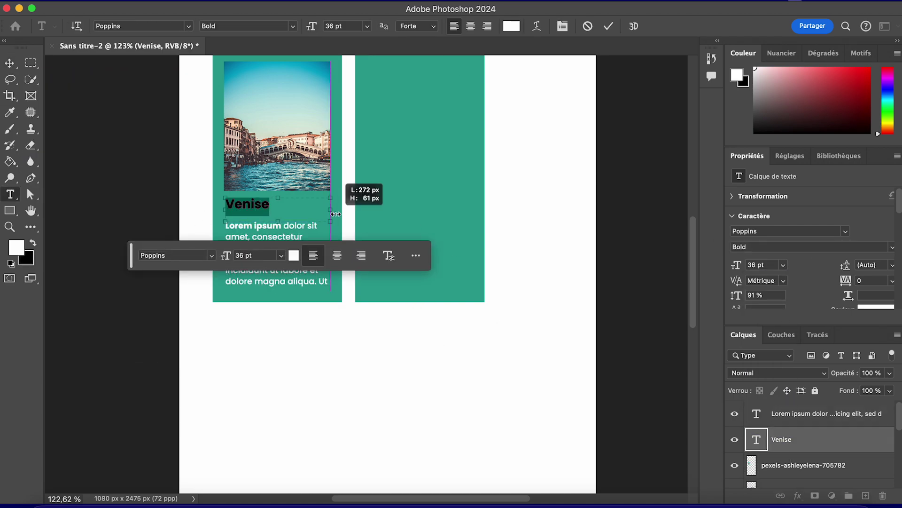
pyautogui.moveTo(294, 214); pyautogui.dragTo(281, 212)
pyautogui.click(8, 71)
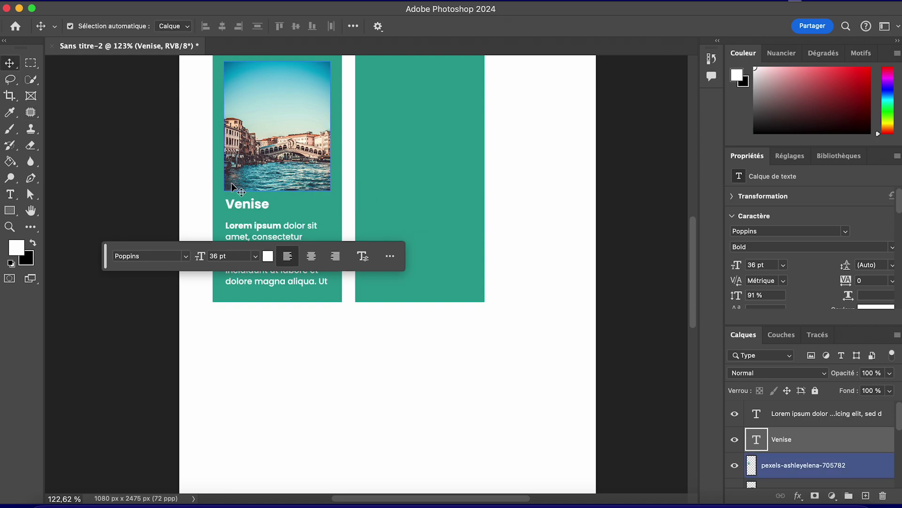
# Step: Duplicate the "Venise" title to the right on the same line and right-align the copy's text
pyautogui.hotkey('ctrl', 'v')
pyautogui.moveTo(387, 280); pyautogui.dragTo(296, 211)
pyautogui.scroll(-3, 802, 271)
pyautogui.scroll(-3, 802, 270)
pyautogui.click(768, 240)
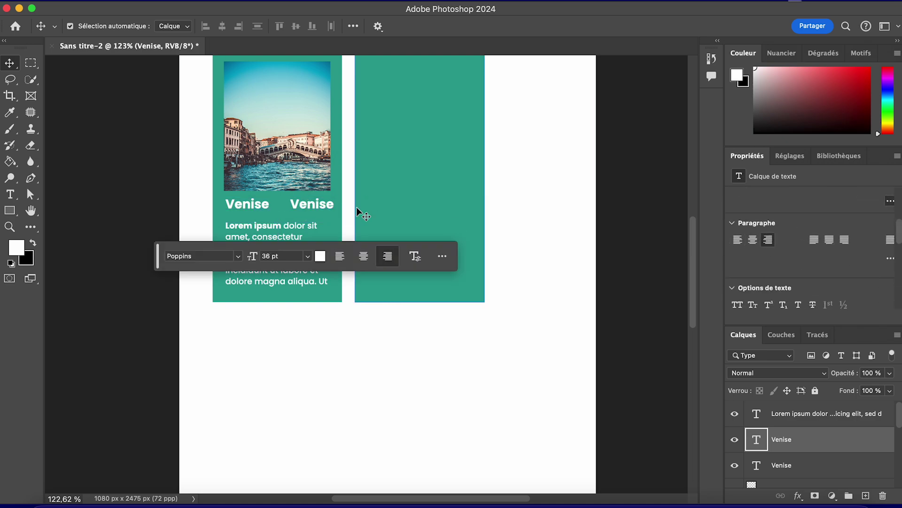
# Step: Undo the accidental rectangle move and shift the right-hand "Venise" copy to line up with the photo's right edge
pyautogui.moveTo(314, 210); pyautogui.dragTo(306, 209)
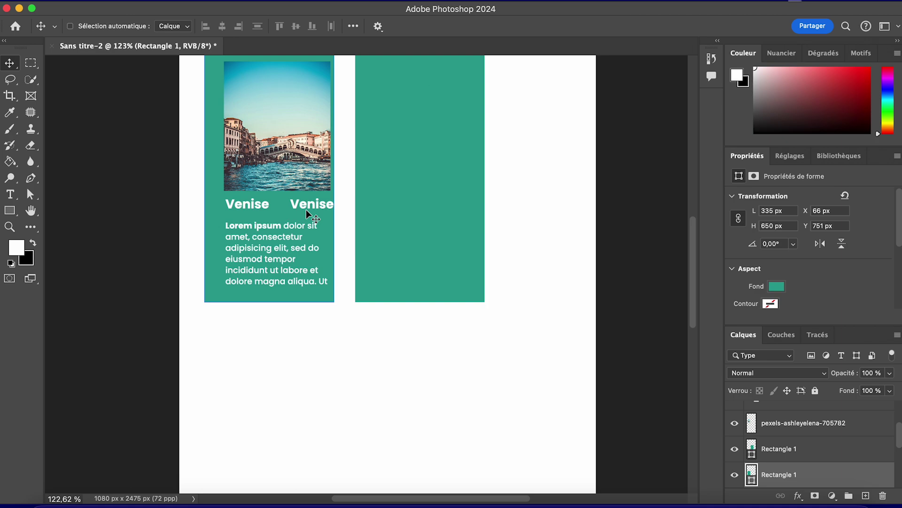
pyautogui.press('super+z')
pyautogui.click(310, 207)
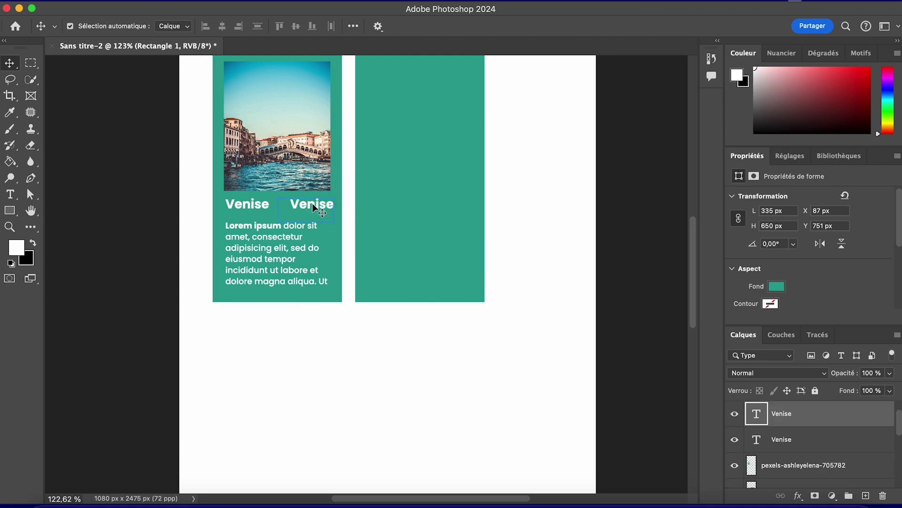
pyautogui.moveTo(311, 204); pyautogui.dragTo(308, 205)
# Step: Replace the right-aligned "Venise" copy with the price "86€"
pyautogui.doubleClick(309, 203)
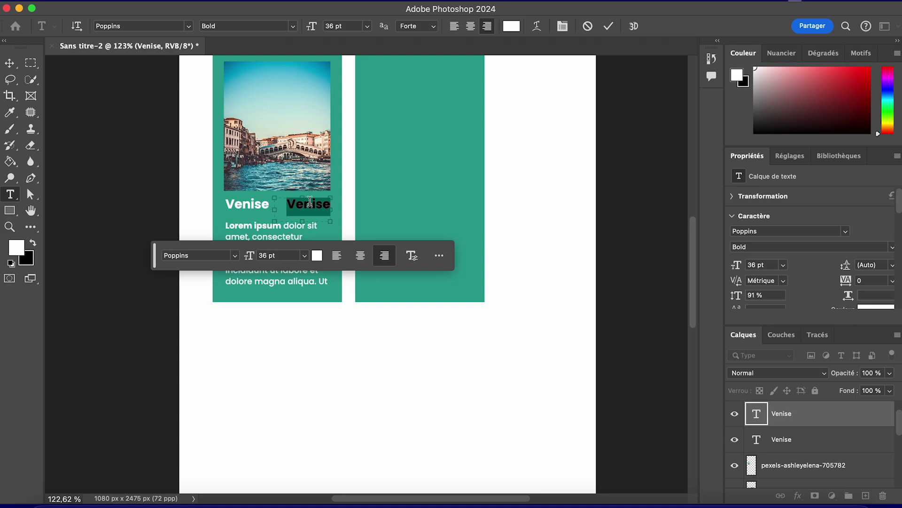
pyautogui.write('86€')
pyautogui.press('Escape')
pyautogui.press('v')
# Step: Delete the empty rectangle beside the Venice card
pyautogui.scroll(3, 161, 235)
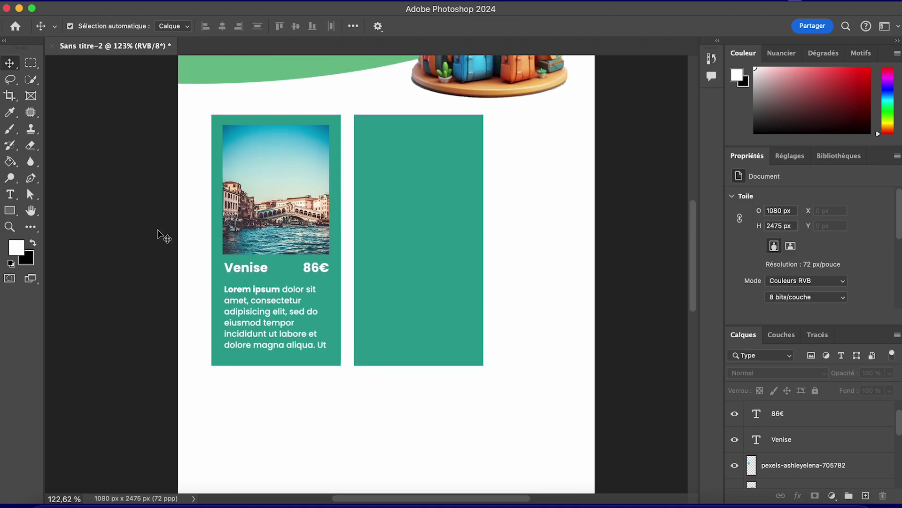
pyautogui.scroll(2, 161, 235)
pyautogui.scroll(-3, 161, 235)
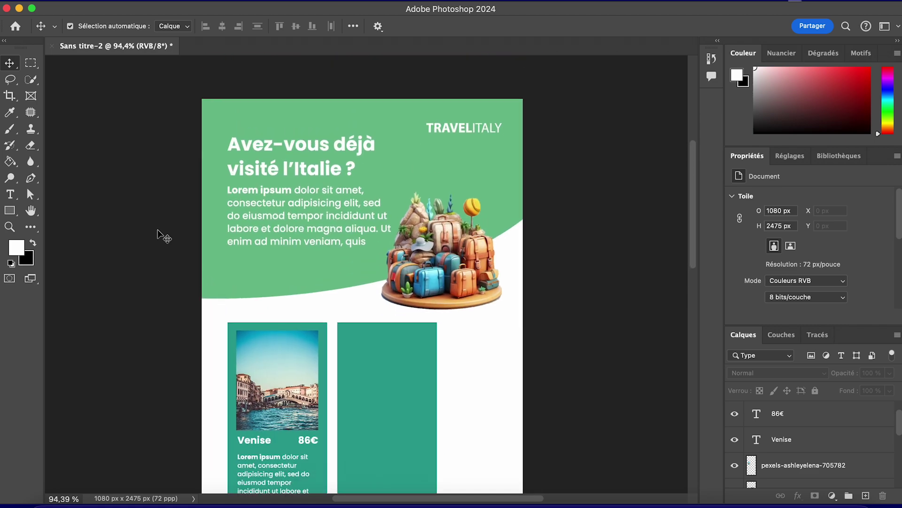
pyautogui.scroll(-10, 164, 236)
pyautogui.scroll(3, 159, 234)
pyautogui.click(388, 257)
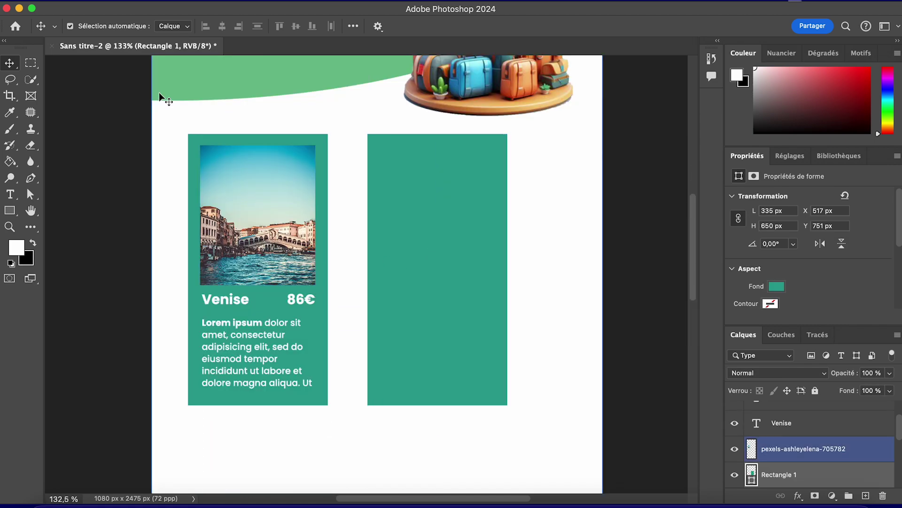
pyautogui.press('Delete')
pyautogui.moveTo(346, 413); pyautogui.dragTo(204, 303)
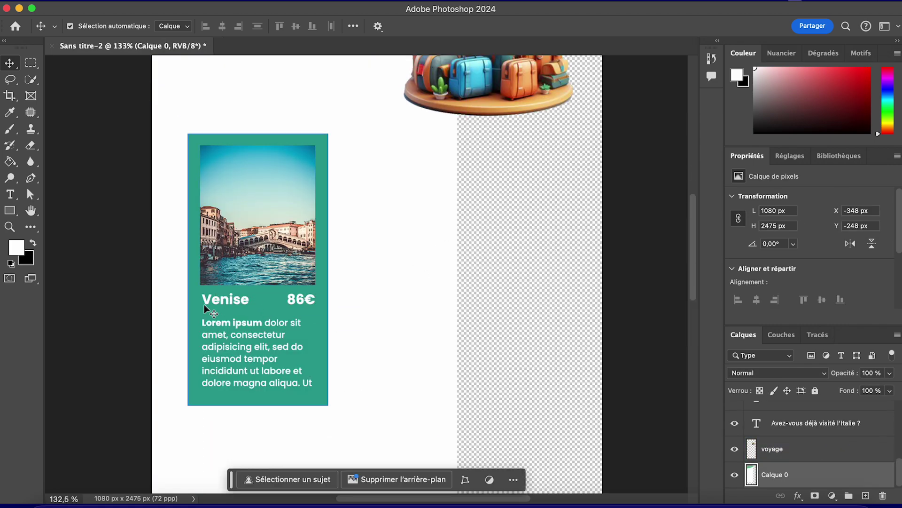
pyautogui.press('super+z')
pyautogui.moveTo(112, 297); pyautogui.dragTo(381, 384)
pyautogui.moveTo(111, 296); pyautogui.dragTo(350, 392)
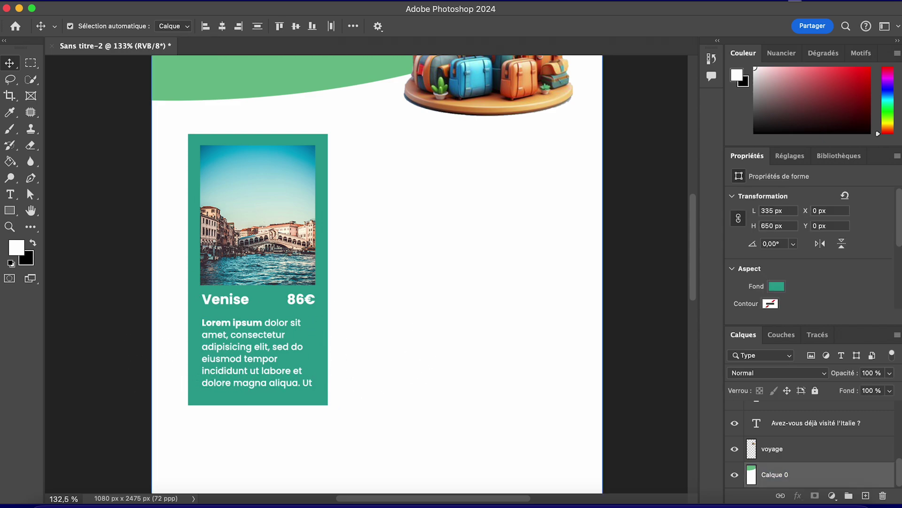
pyautogui.press('Delete')
pyautogui.press('super+z')
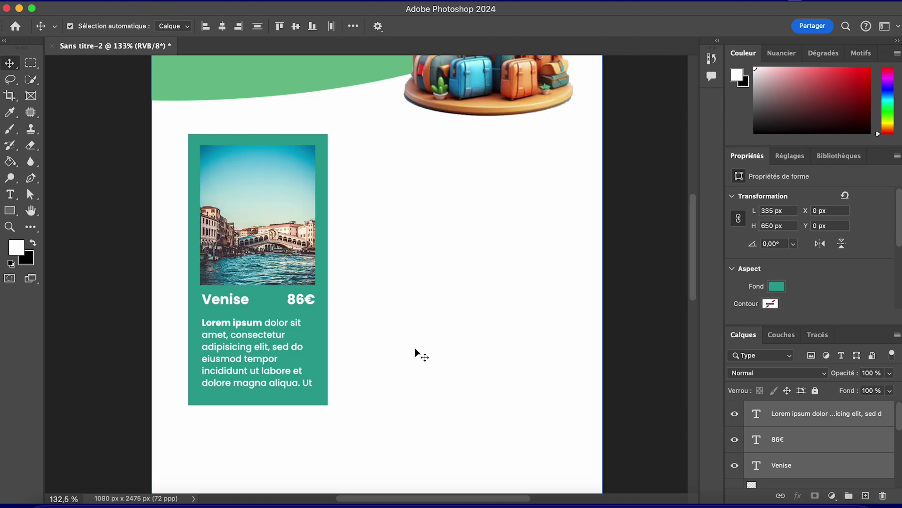
pyautogui.scroll(-1, 840, 456)
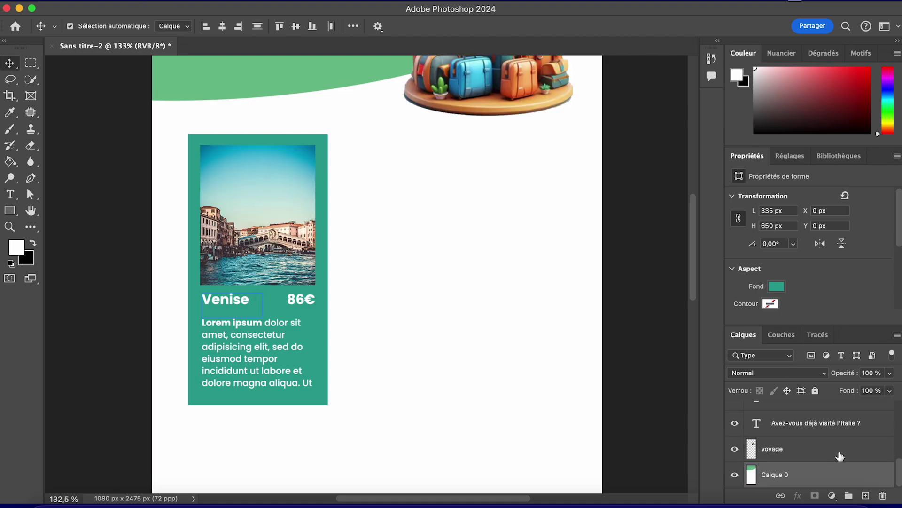
pyautogui.click(793, 475)
pyautogui.scroll(1, 793, 475)
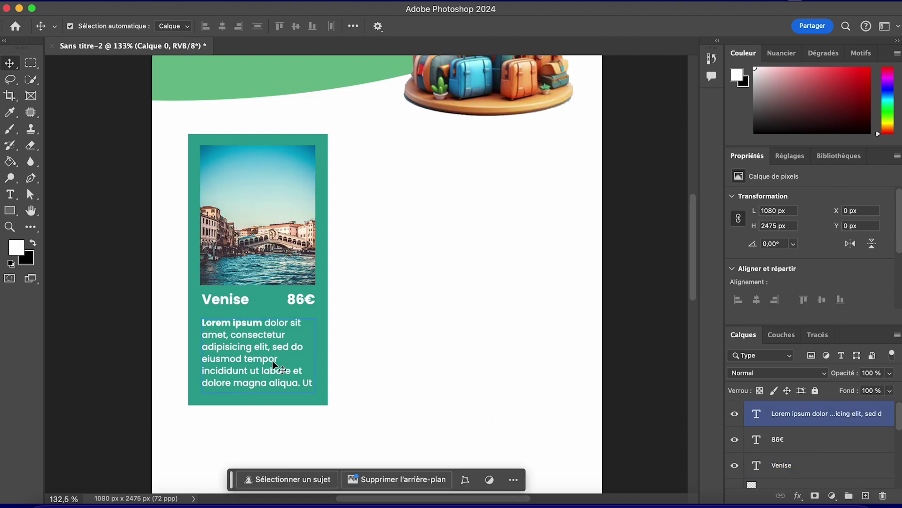
# Step: Select the Venice card's rectangle and texts without the background layer Calque 0, and place a copy beside the card
pyautogui.click(197, 303)
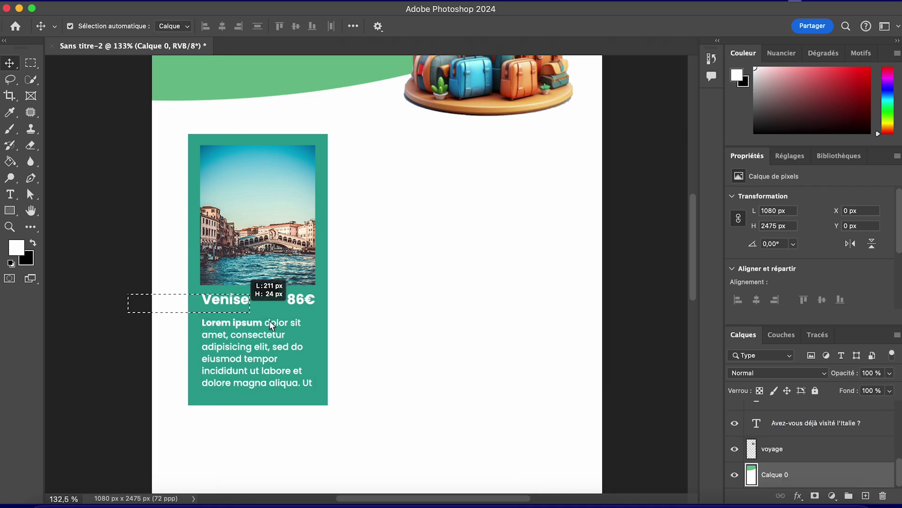
pyautogui.keyDown('super'); pyautogui.click(781, 476); pyautogui.keyUp('super')
pyautogui.moveTo(332, 346); pyautogui.dragTo(429, 335)
pyautogui.click(134, 292)
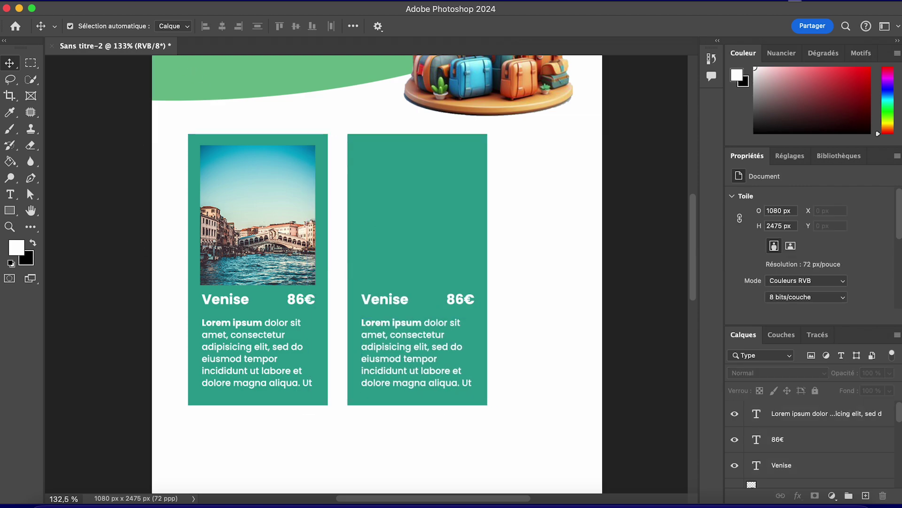
# Step: Import the photo pexels-jacobmorch-572780.jpg as an embedded object
pyautogui.click(118, 1)
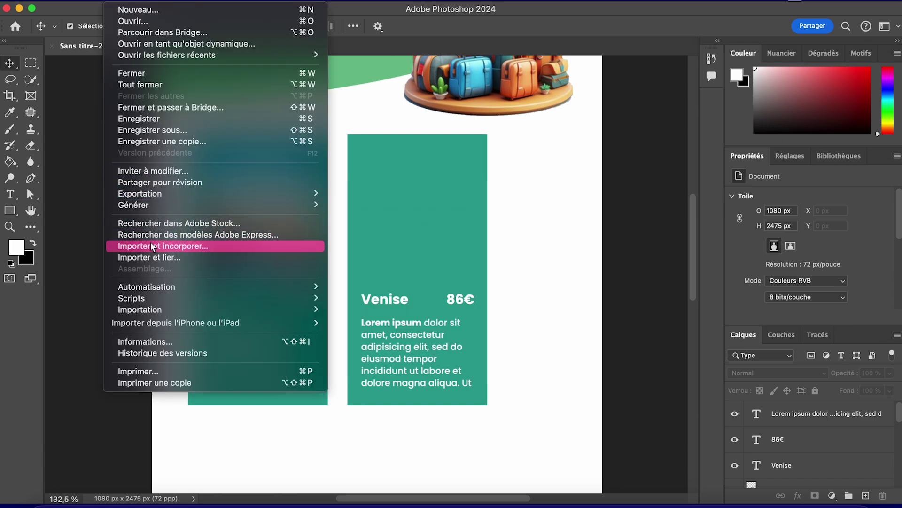
pyautogui.click(152, 246)
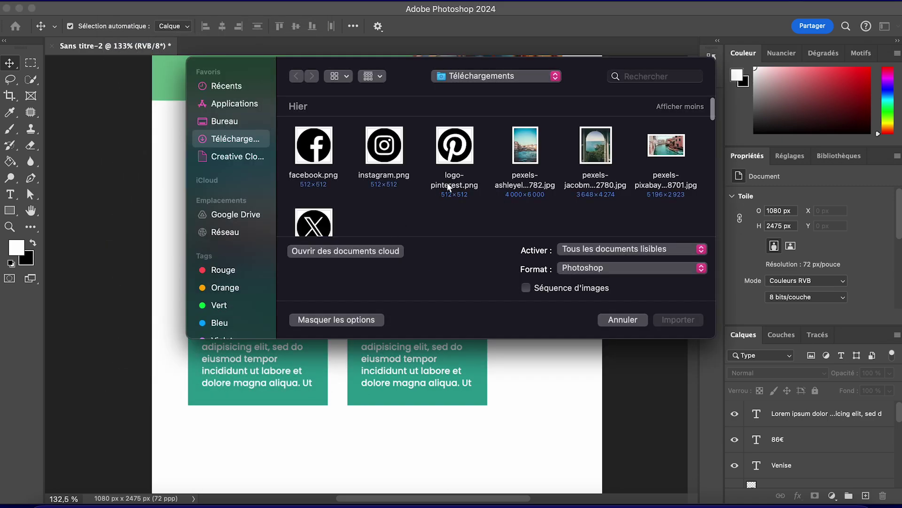
pyautogui.doubleClick(596, 145)
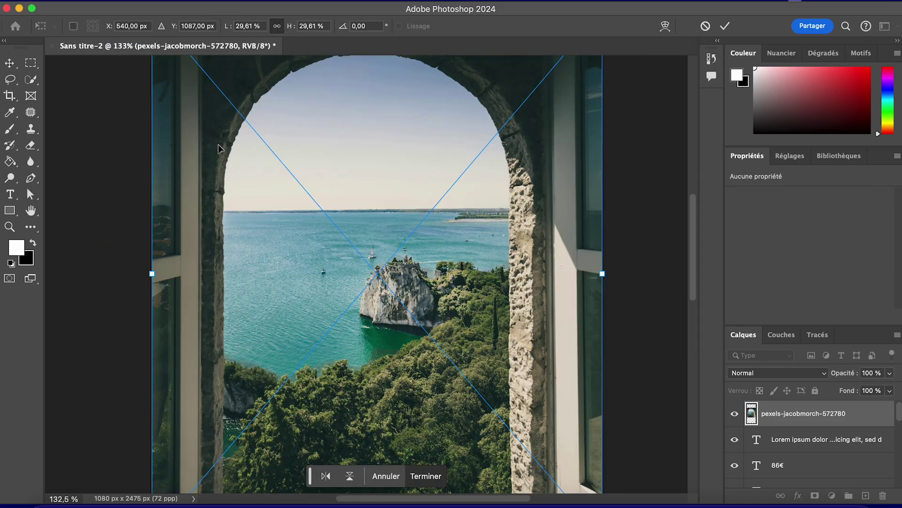
# Step: Scale the imported window-view photo to 7,96 % and place it over the Venice photo at X 116 px, Y 778 px
pyautogui.scroll(4, 210, 141)
pyautogui.moveTo(161, 117); pyautogui.dragTo(461, 500)
pyautogui.moveTo(480, 368); pyautogui.dragTo(249, 187)
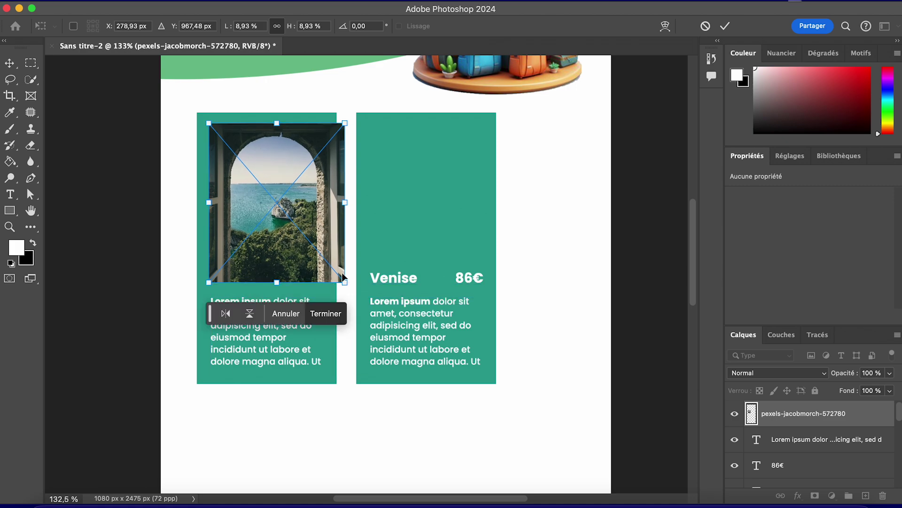
pyautogui.moveTo(345, 284); pyautogui.dragTo(326, 275)
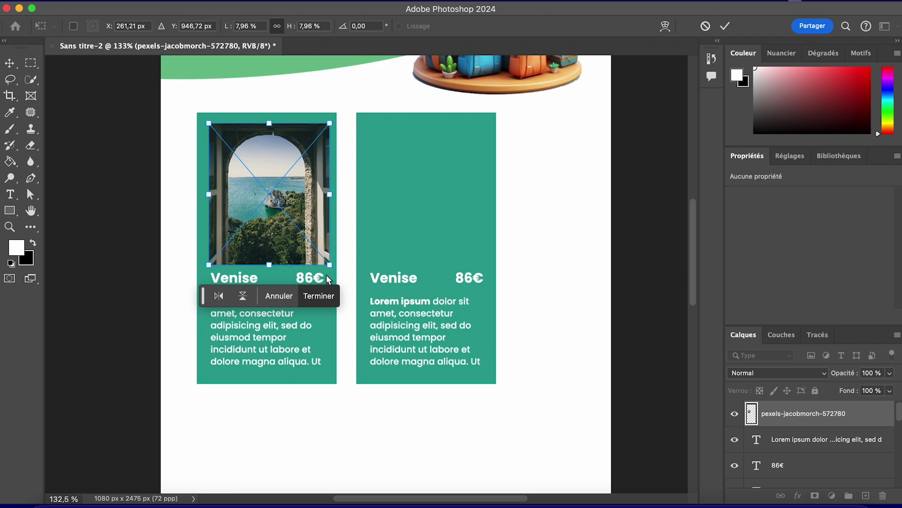
pyautogui.click(9, 62)
pyautogui.moveTo(252, 154); pyautogui.dragTo(254, 163)
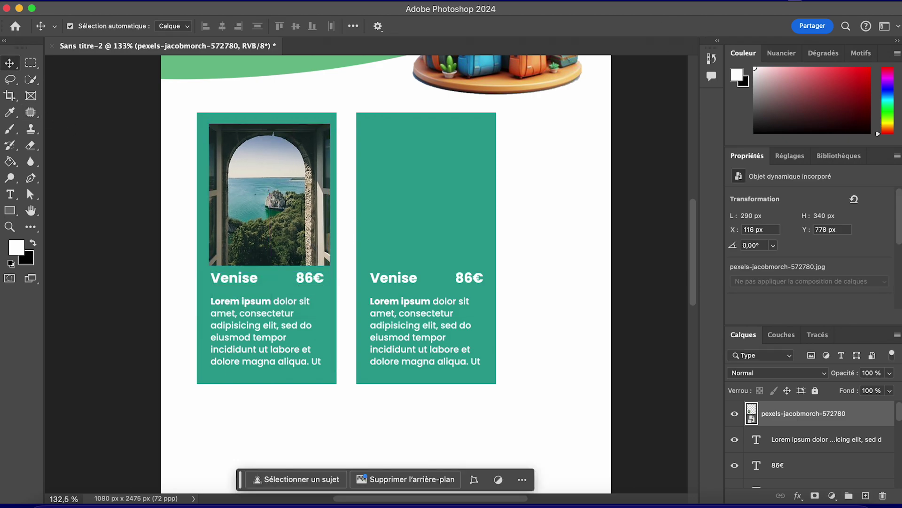
# Step: Resize the window-view photo to 286 by 335 px and nudge it left to X 111 px, Y 778 px
pyautogui.press('super+t')
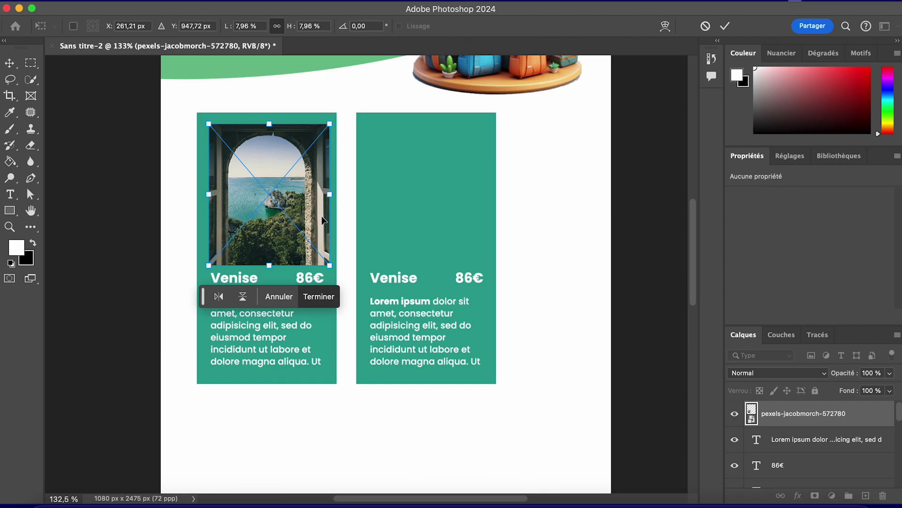
pyautogui.moveTo(271, 266); pyautogui.dragTo(270, 261)
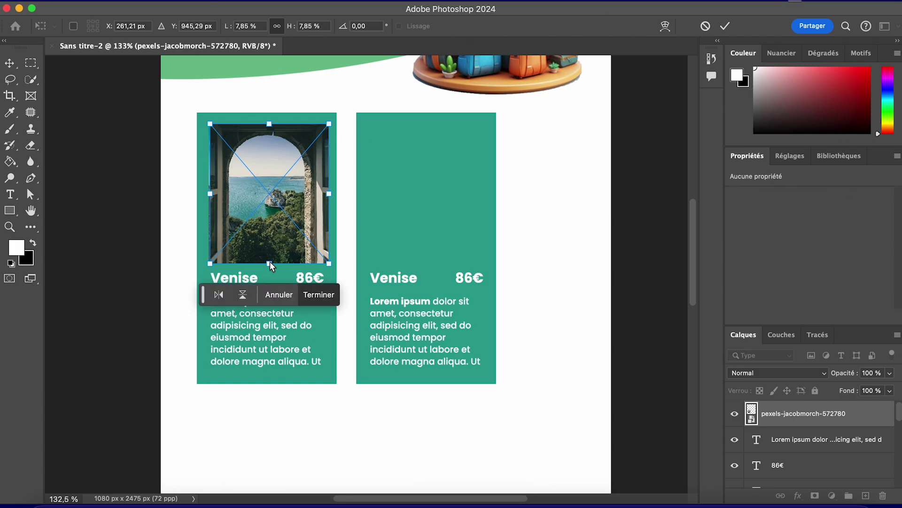
pyautogui.press('Return')
pyautogui.press('Left')
pyautogui.press('Left')
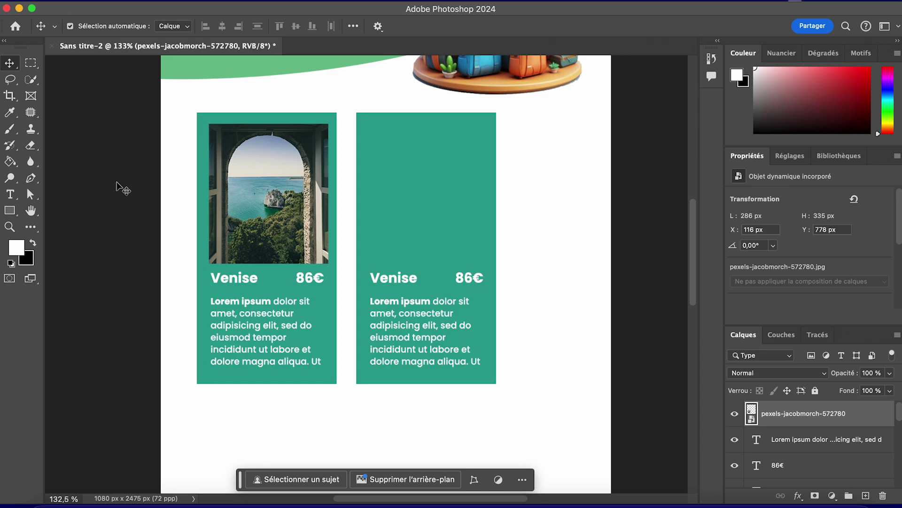
pyautogui.press('Left')
pyautogui.press('Left')
pyautogui.press('Left')
pyautogui.press('Left')
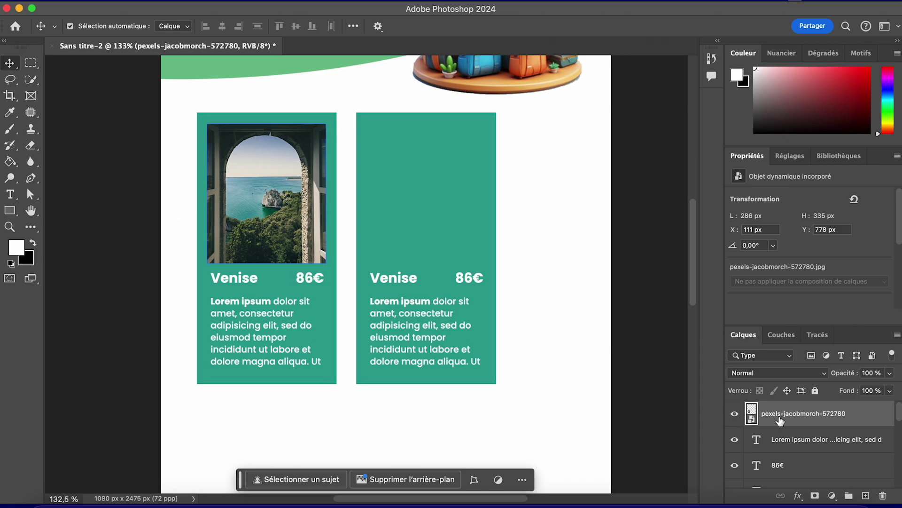
# Step: Load the outline of the Venice photo layer pexels-ashleyelena-705782 as a selection
pyautogui.scroll(-3, 820, 422)
pyautogui.scroll(2, 809, 428)
pyautogui.scroll(-6, 806, 432)
pyautogui.scroll(1, 807, 432)
pyautogui.scroll(-2, 752, 429)
pyautogui.click(776, 422)
pyautogui.scroll(2, 777, 423)
pyautogui.click(777, 446)
pyautogui.scroll(2, 778, 429)
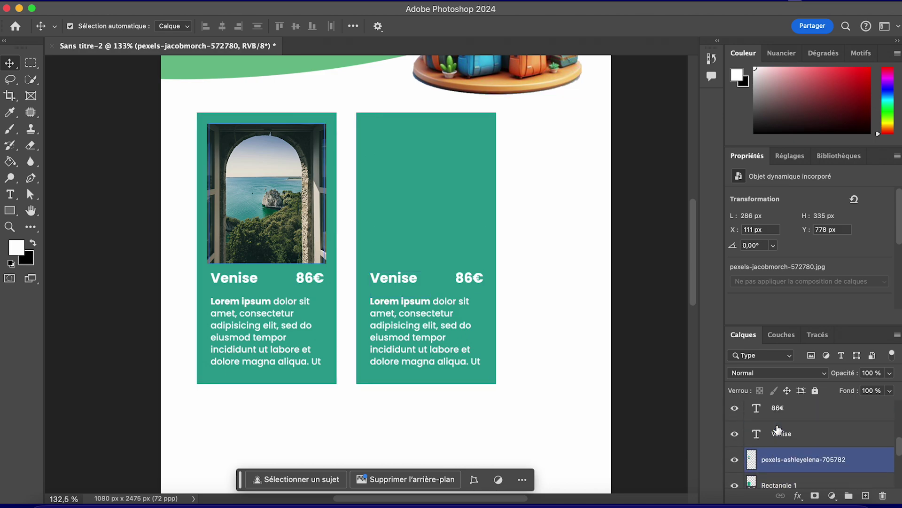
pyautogui.scroll(-2, 778, 428)
pyautogui.click(754, 446)
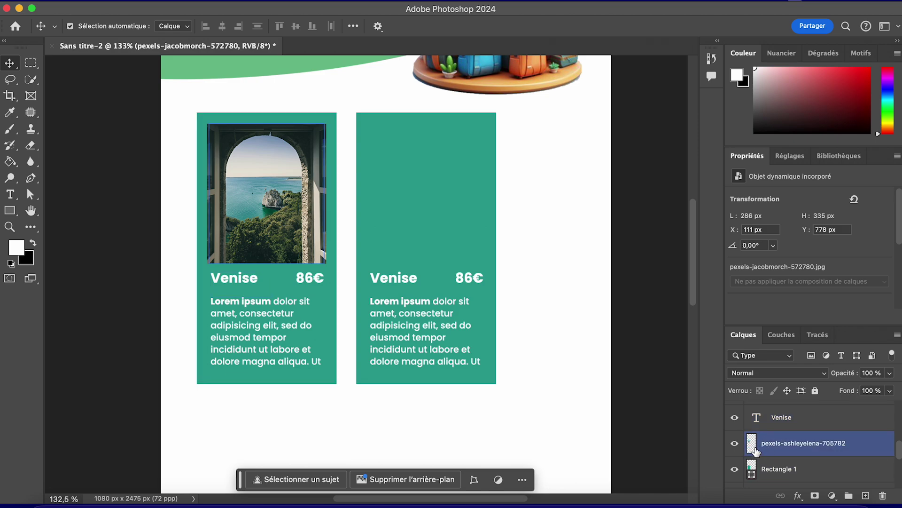
pyautogui.keyDown('super'); pyautogui.click(752, 445); pyautogui.keyUp('super')
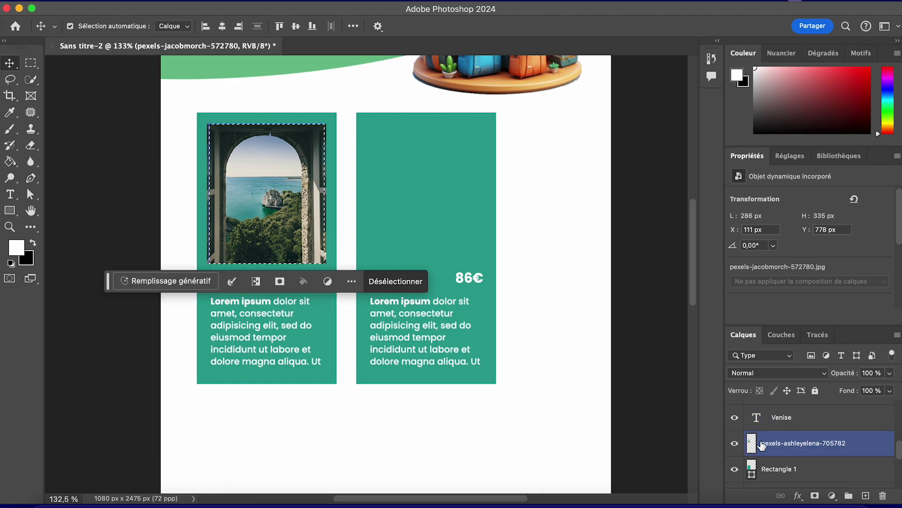
pyautogui.keyDown('super'); pyautogui.click(747, 445); pyautogui.keyUp('super')
# Step: Invert the selection, then rasterize the window-view photo and erase its edges outside the Venice photo's outline
pyautogui.click(301, 0)
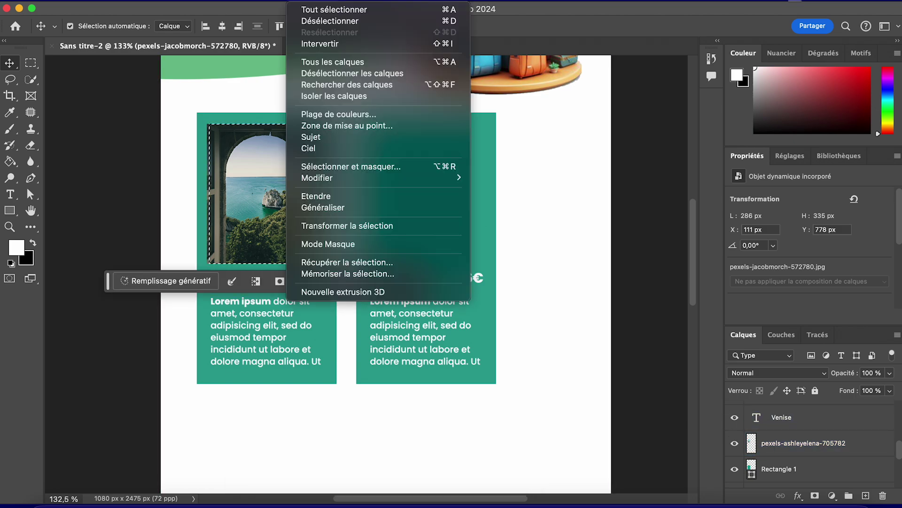
pyautogui.click(332, 43)
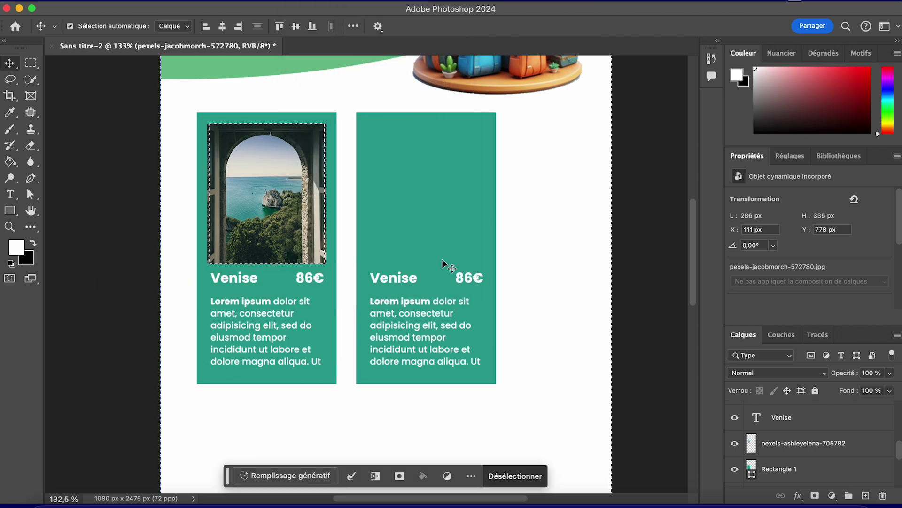
pyautogui.scroll(3, 834, 439)
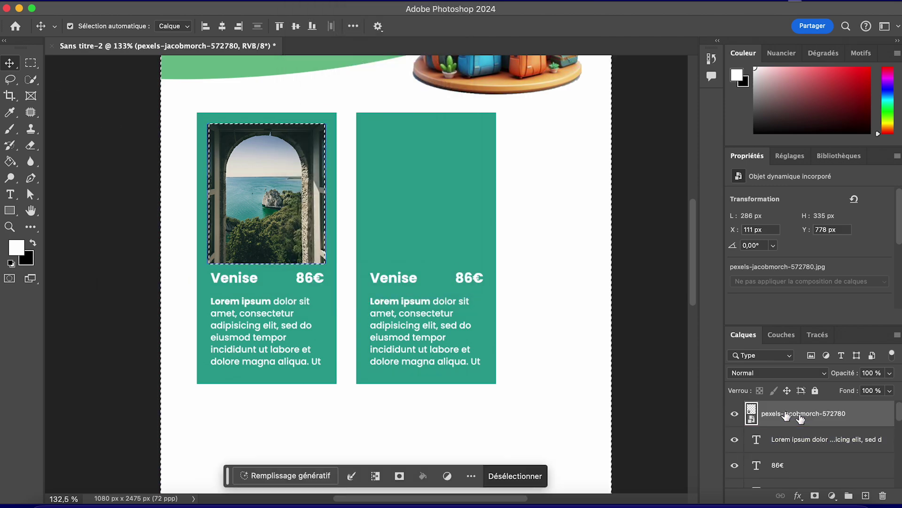
pyautogui.press('e')
pyautogui.click(203, 162)
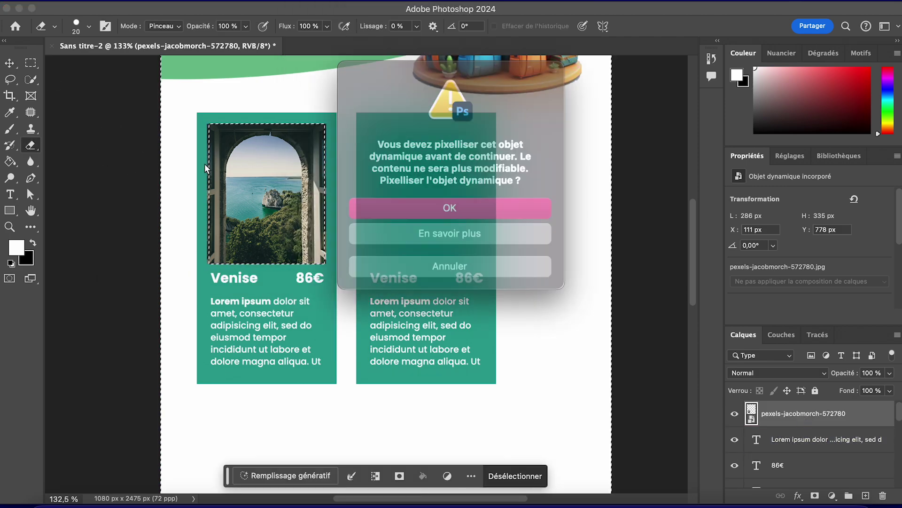
pyautogui.click(430, 197)
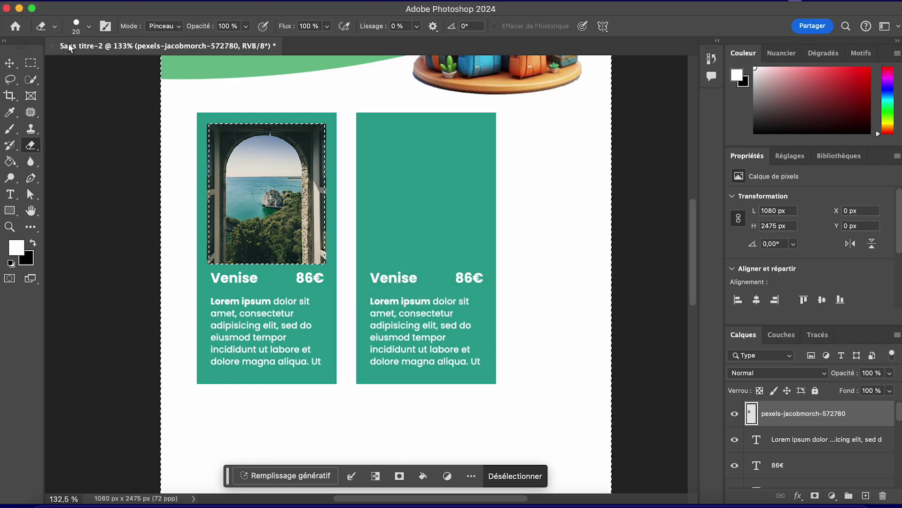
pyautogui.press('v')
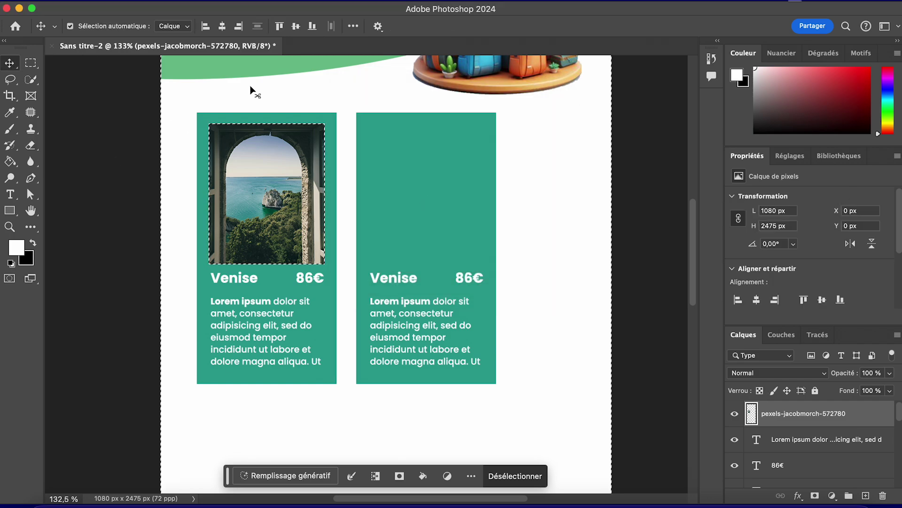
# Step: Clear the selection and move the trimmed window-view photo onto the second card at X 500 px, Y 778 px
pyautogui.click(320, 1)
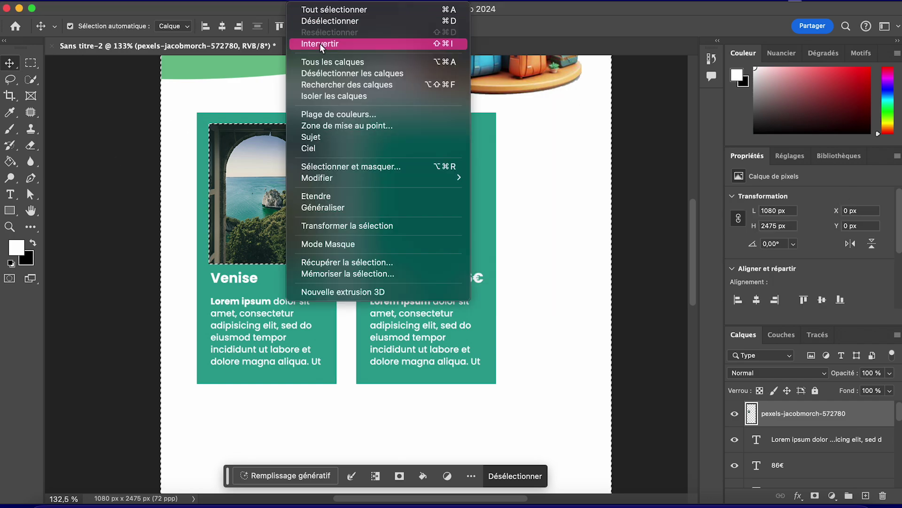
pyautogui.click(319, 43)
pyautogui.click(319, 2)
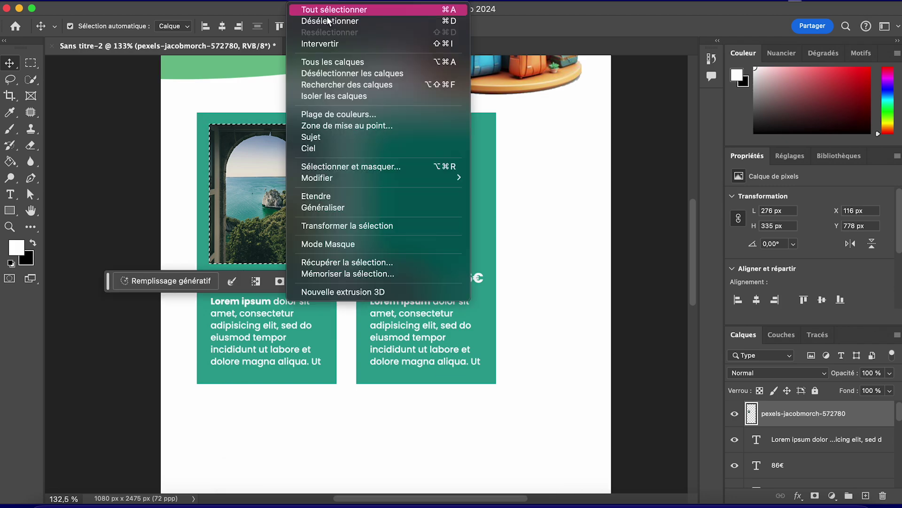
pyautogui.click(327, 21)
pyautogui.moveTo(272, 166); pyautogui.dragTo(432, 186)
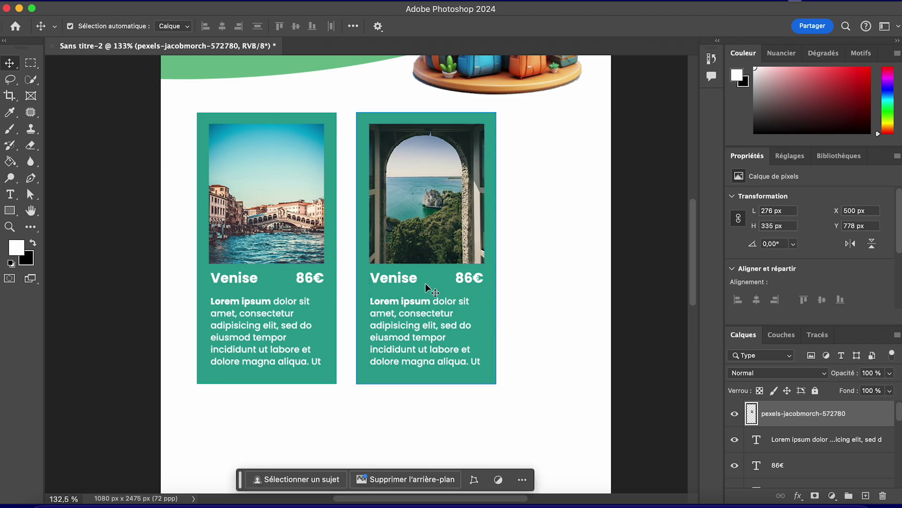
# Step: Change the second card's title to Rome
pyautogui.click(405, 281)
pyautogui.doubleClick(405, 281)
pyautogui.click(403, 276)
pyautogui.doubleClick(402, 275)
pyautogui.write('Rome')
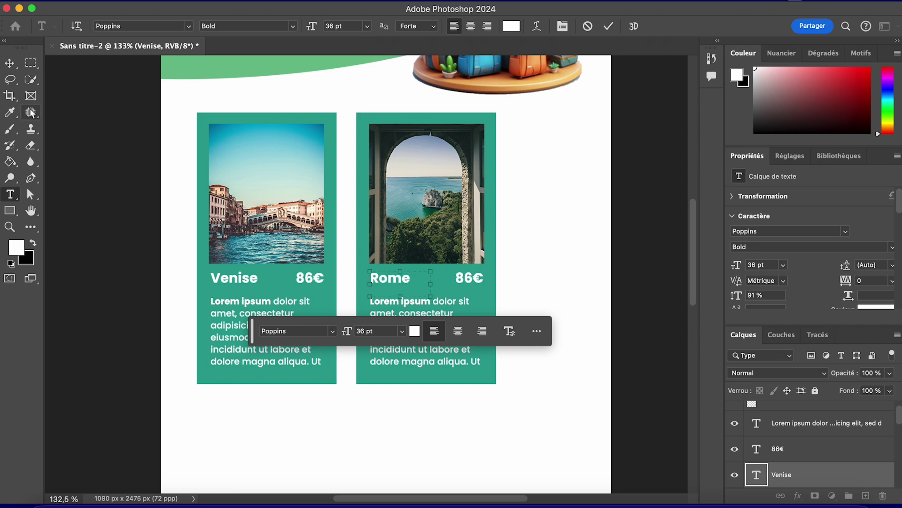
pyautogui.click(9, 63)
pyautogui.click(92, 242)
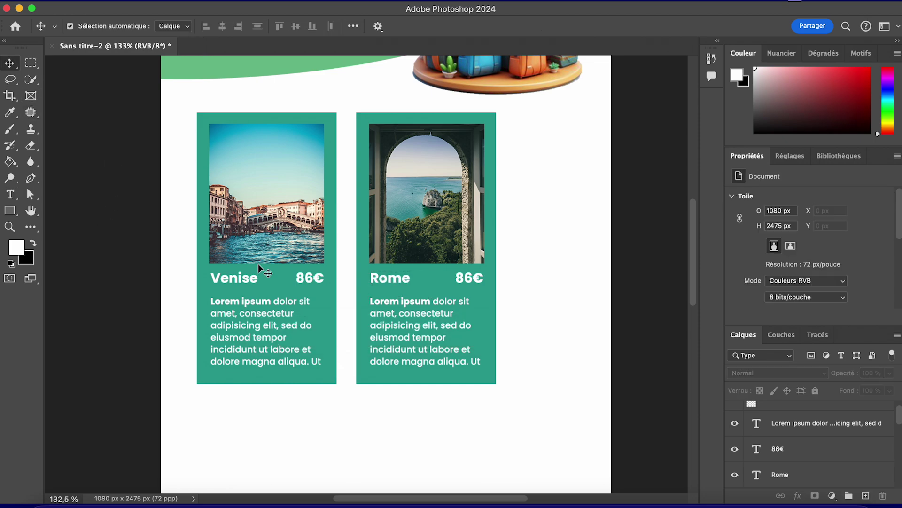
# Step: Set the Rome card's price to 77€
pyautogui.doubleClick(465, 278)
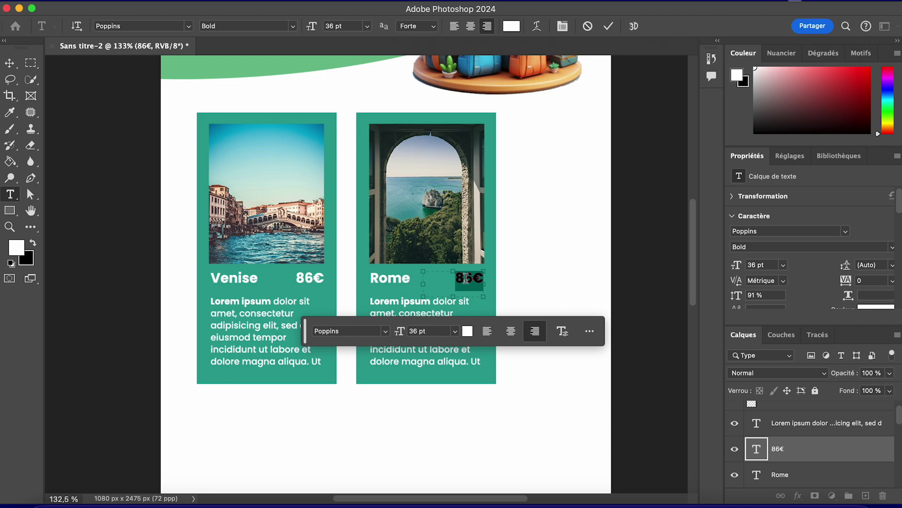
pyautogui.click(467, 276)
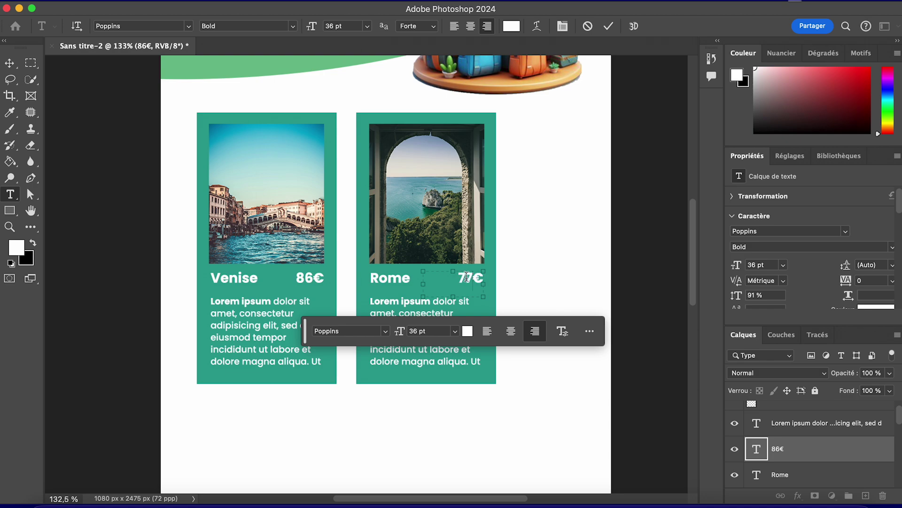
pyautogui.click(9, 79)
pyautogui.click(9, 62)
pyautogui.click(110, 183)
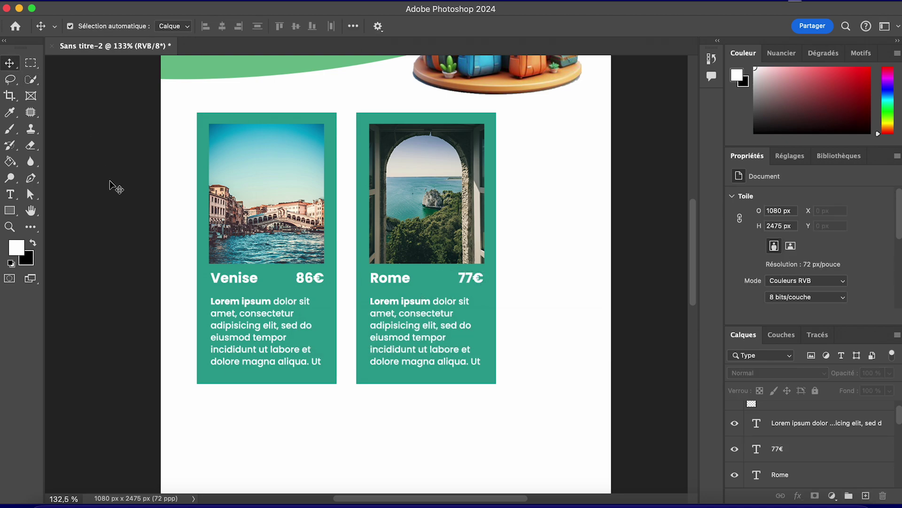
# Step: Select the Venice and Rome card layers without the background layer Calque 0 and enlarge them together to 906,97 by 822,22 px
pyautogui.scroll(-1, 109, 184)
pyautogui.scroll(-4, 111, 186)
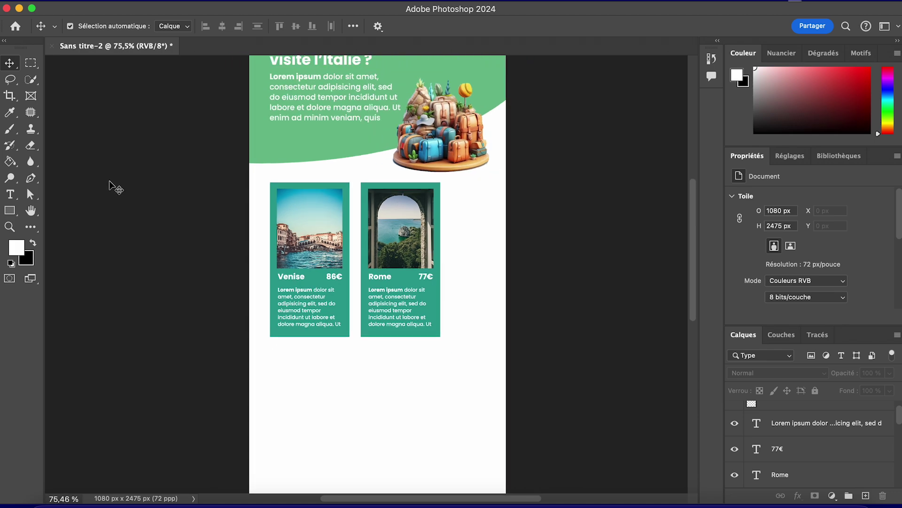
pyautogui.moveTo(210, 199); pyautogui.dragTo(535, 322)
pyautogui.click(165, 1)
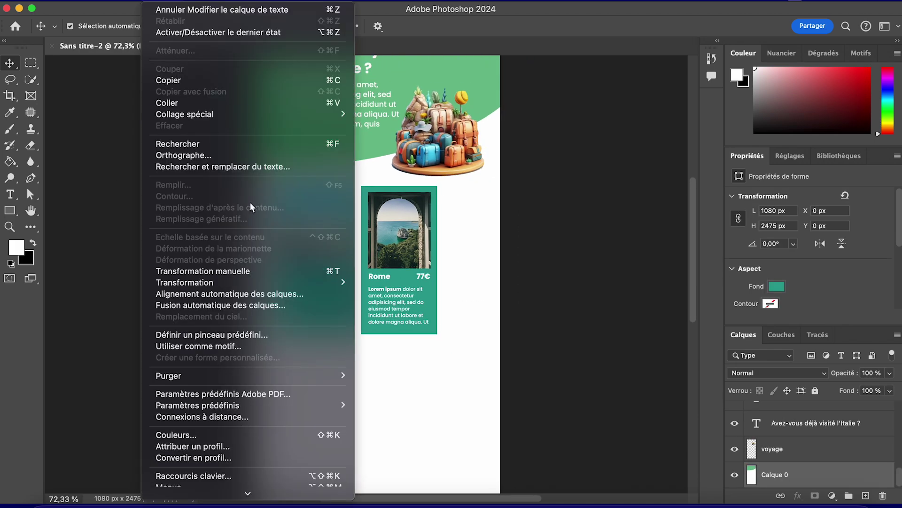
pyautogui.click(116, 139)
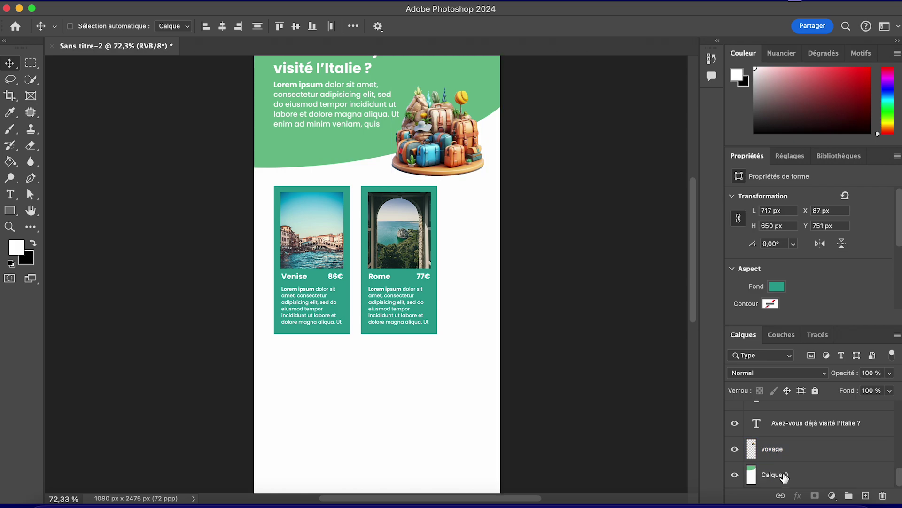
pyautogui.click(160, 3)
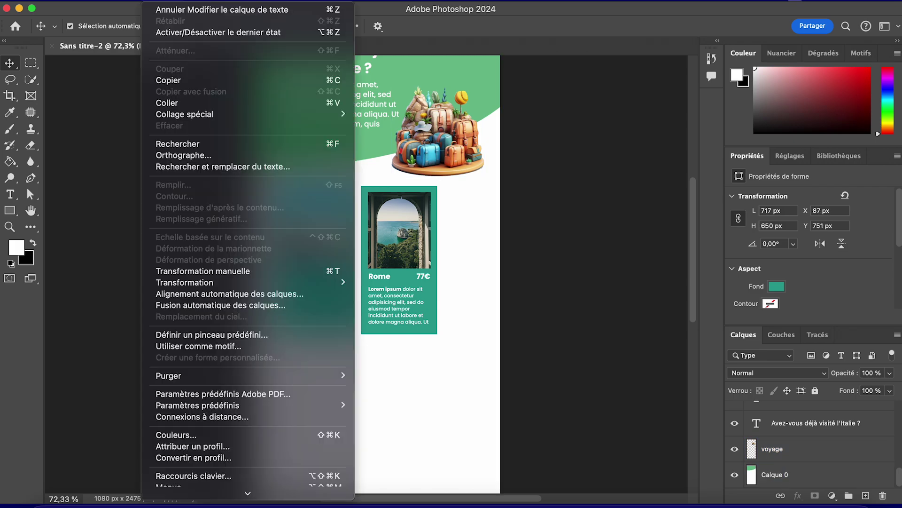
pyautogui.click(210, 271)
pyautogui.moveTo(440, 334); pyautogui.dragTo(483, 367)
pyautogui.click(9, 65)
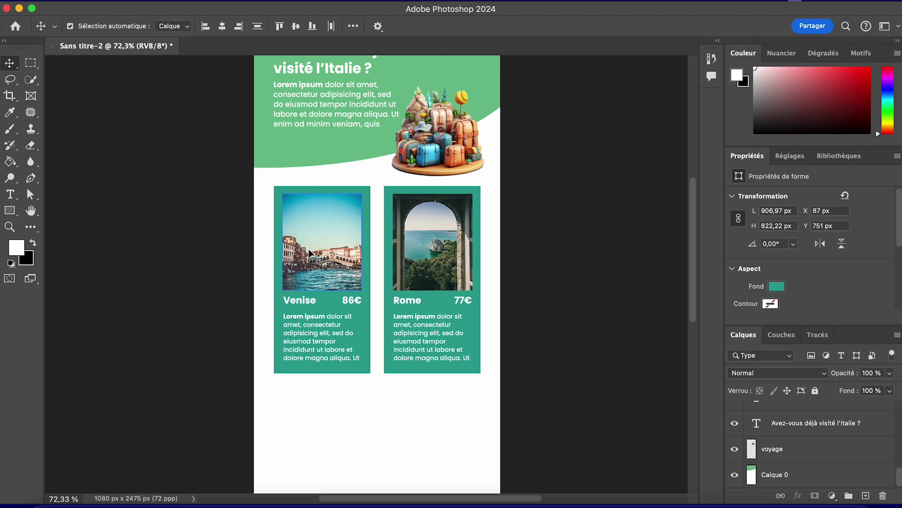
# Step: Adjust the position of the two enlarged cards slightly upward beneath the header and reselect their layers without Calque 0
pyautogui.moveTo(323, 253); pyautogui.dragTo(324, 256)
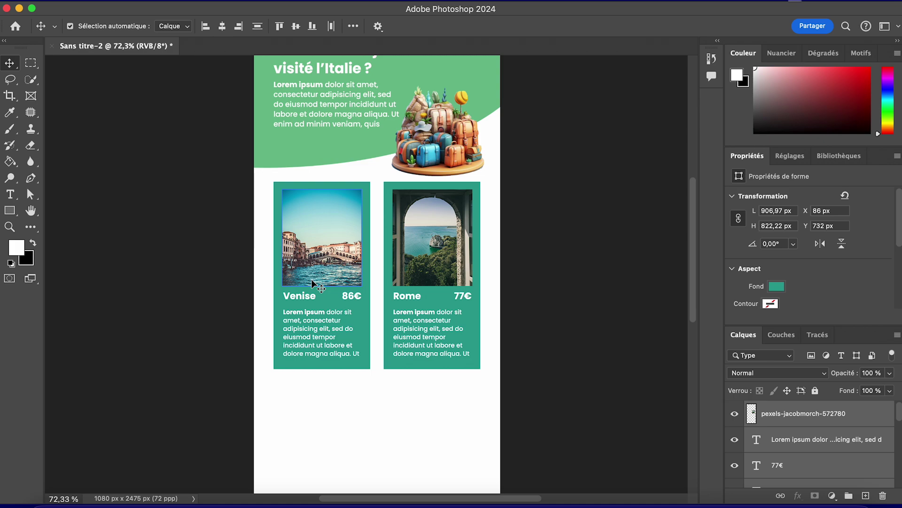
pyautogui.hotkey('ctrl', 'z')
pyautogui.click(105, 213)
pyautogui.scroll(3, 182, 271)
pyautogui.scroll(-5, 182, 271)
pyautogui.scroll(2, 182, 271)
pyautogui.moveTo(223, 205); pyautogui.dragTo(475, 364)
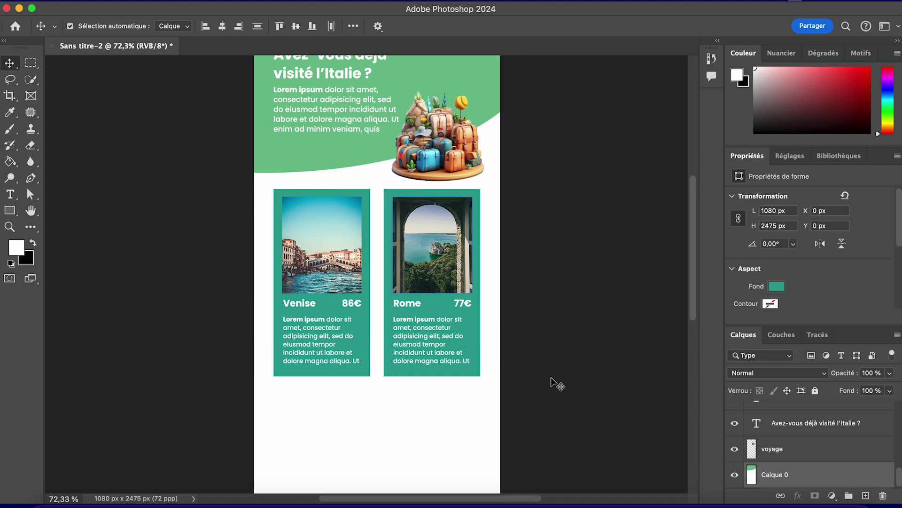
pyautogui.keyDown('super'); pyautogui.click(780, 475); pyautogui.keyUp('super')
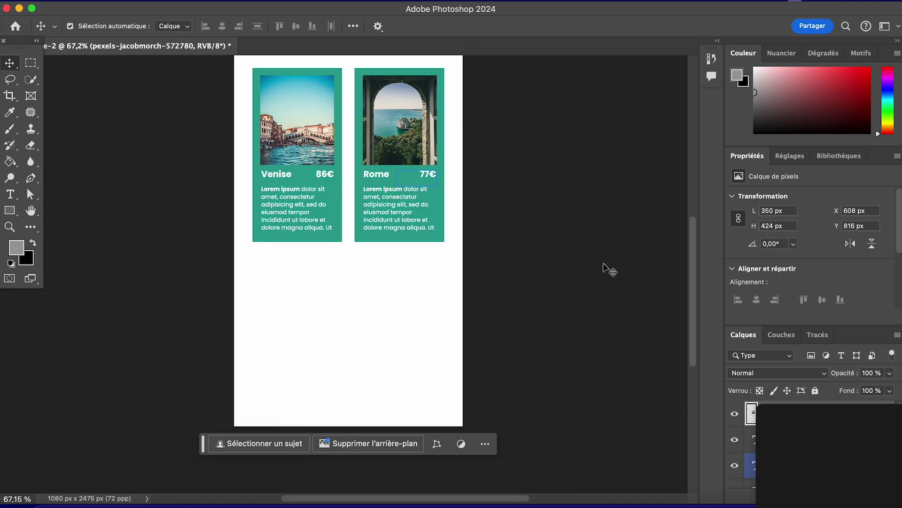
# Step: Clear the layer selection and add a new empty layer at the top of the layer stack
pyautogui.click(525, 291)
pyautogui.scroll(5, 522, 290)
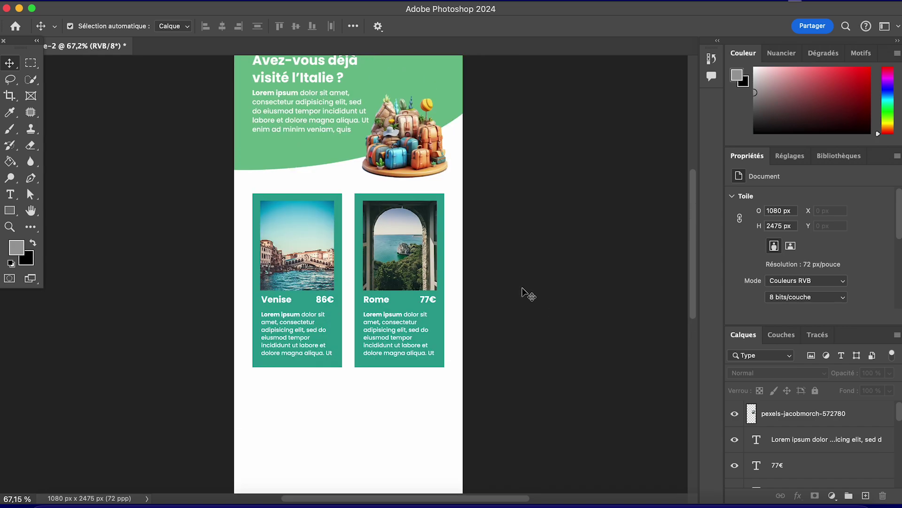
pyautogui.scroll(2, 522, 294)
pyautogui.scroll(-8, 522, 294)
pyautogui.keyDown('alt'); pyautogui.scroll(2, 522, 295); pyautogui.keyUp('alt')
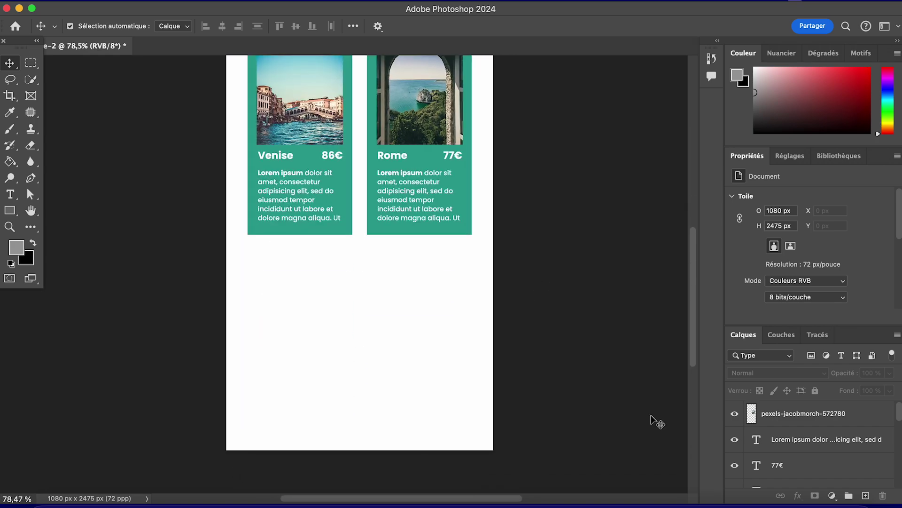
pyautogui.moveTo(794, 483); pyautogui.dragTo(876, 494)
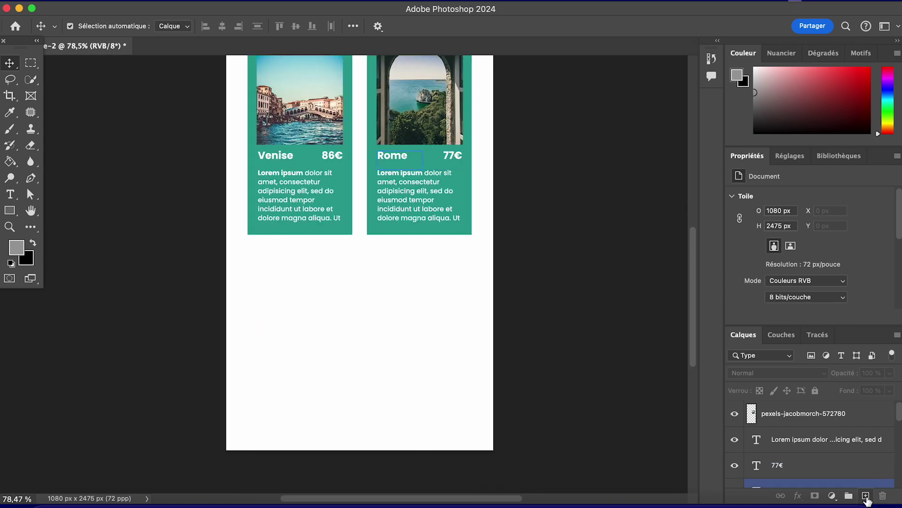
pyautogui.click(866, 495)
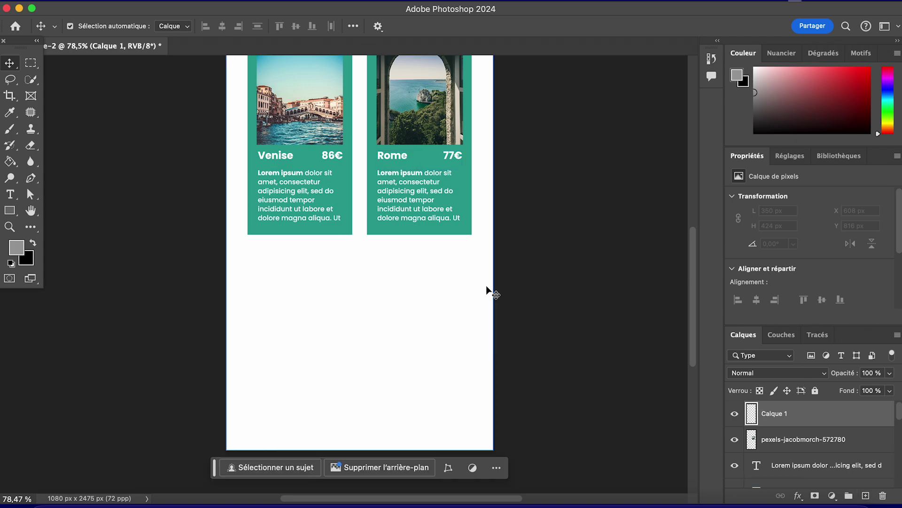
# Step: Extend the canvas downward with the Crop tool to 1080 by 2712 px
pyautogui.scroll(-3, 487, 287)
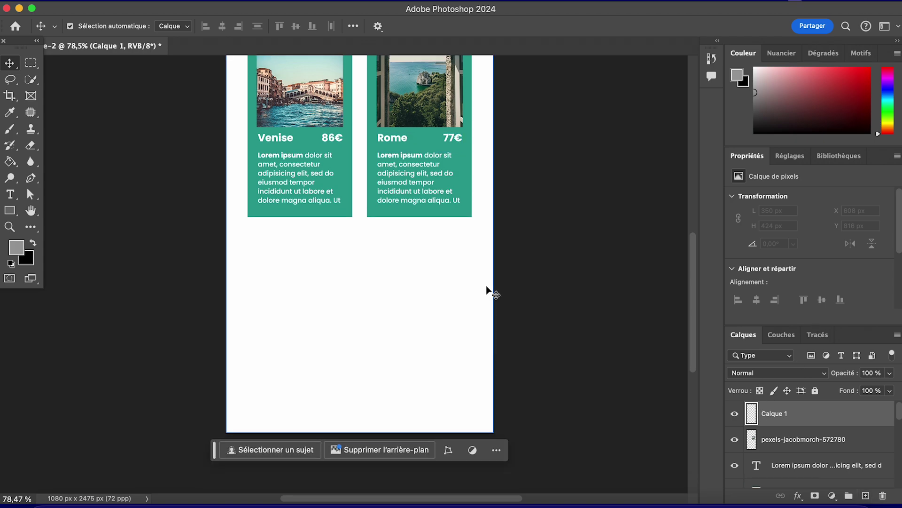
pyautogui.click(11, 95)
pyautogui.moveTo(355, 401); pyautogui.dragTo(354, 434)
pyautogui.click(9, 62)
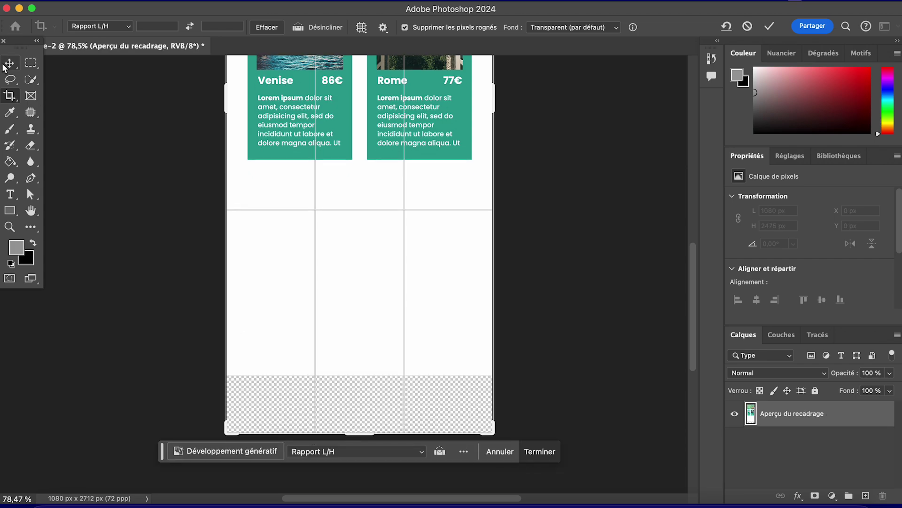
# Step: Fill the transparent strip at the bottom of the background layer Calque 0 with white using the Paint Bucket
pyautogui.scroll(-10, 645, 383)
pyautogui.scroll(-5, 832, 427)
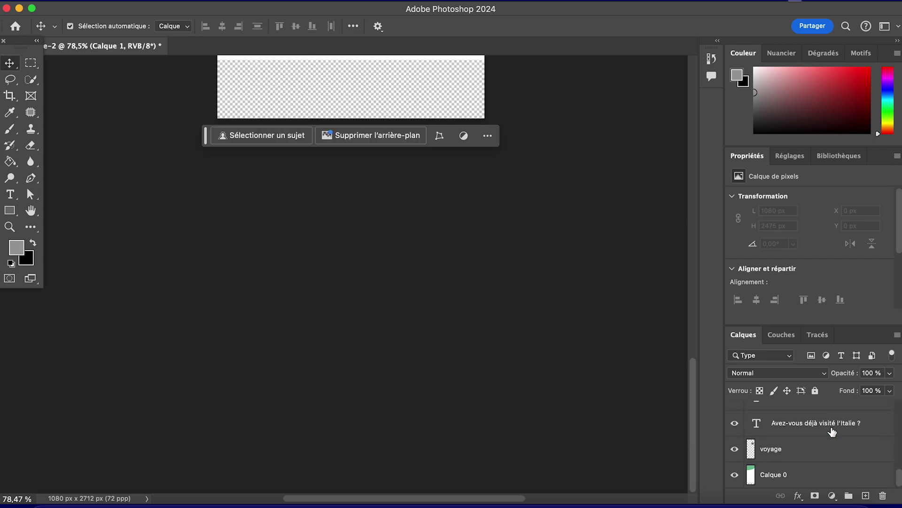
pyautogui.click(795, 476)
pyautogui.scroll(10, 611, 316)
pyautogui.click(4, 165)
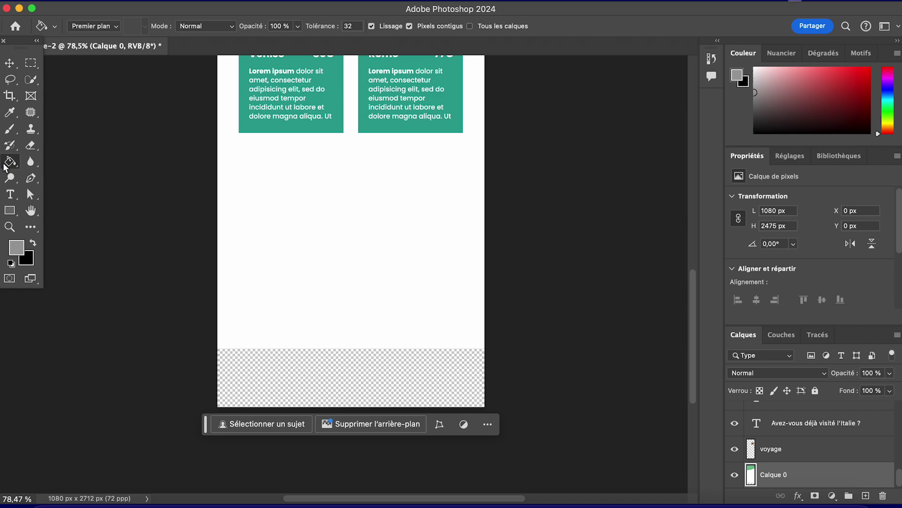
pyautogui.click(31, 244)
pyautogui.click(255, 358)
pyautogui.click(13, 70)
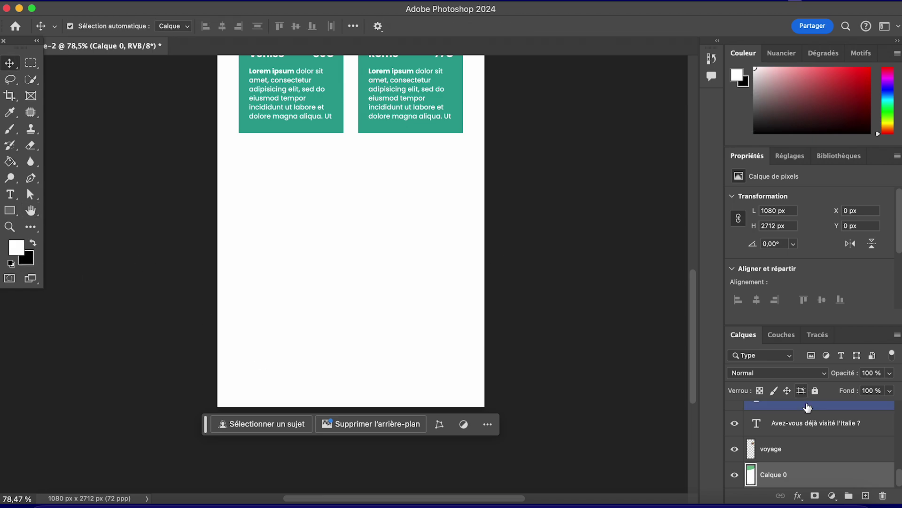
# Step: Select the empty top layer Calque 1
pyautogui.scroll(5, 799, 451)
pyautogui.click(799, 414)
pyautogui.scroll(2, 585, 313)
pyautogui.scroll(2, 585, 313)
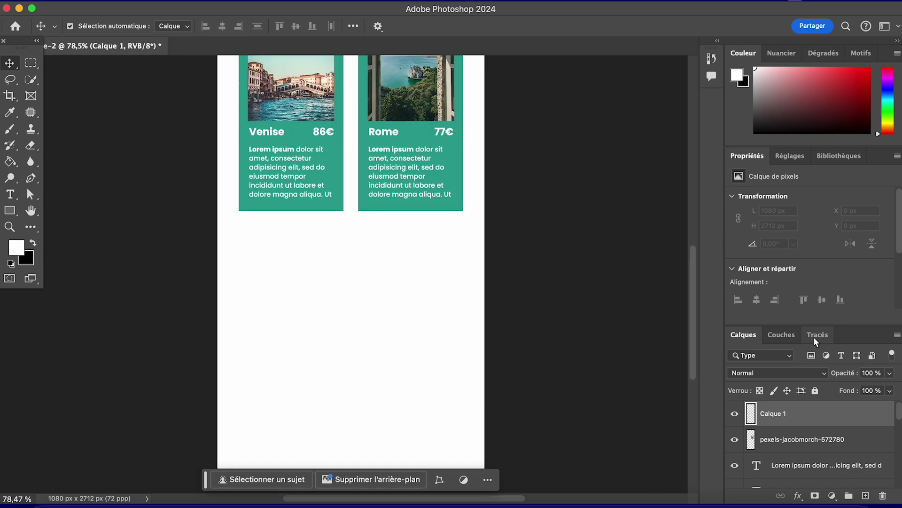
# Step: Draw a Pen path below the cards, with a wavy upper edge across the canvas continuing outside it down the right side
pyautogui.click(31, 178)
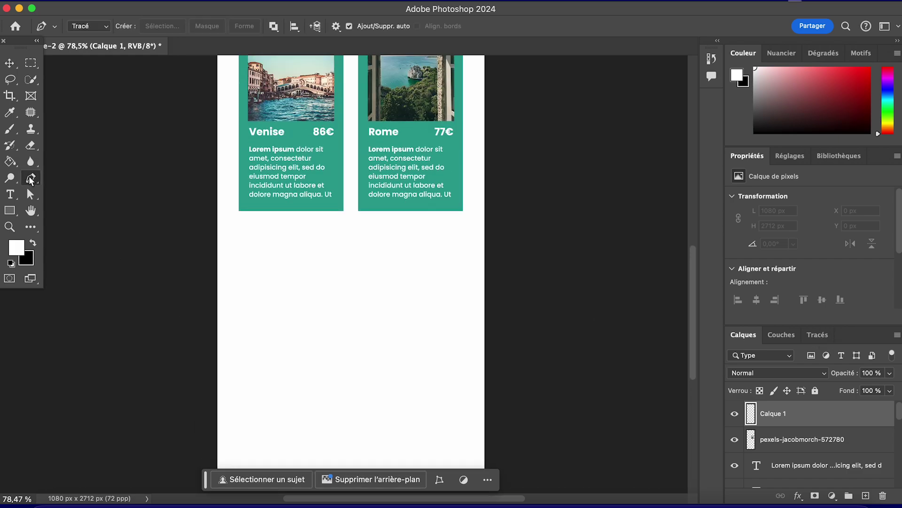
pyautogui.click(188, 247)
pyautogui.moveTo(339, 253); pyautogui.dragTo(410, 298)
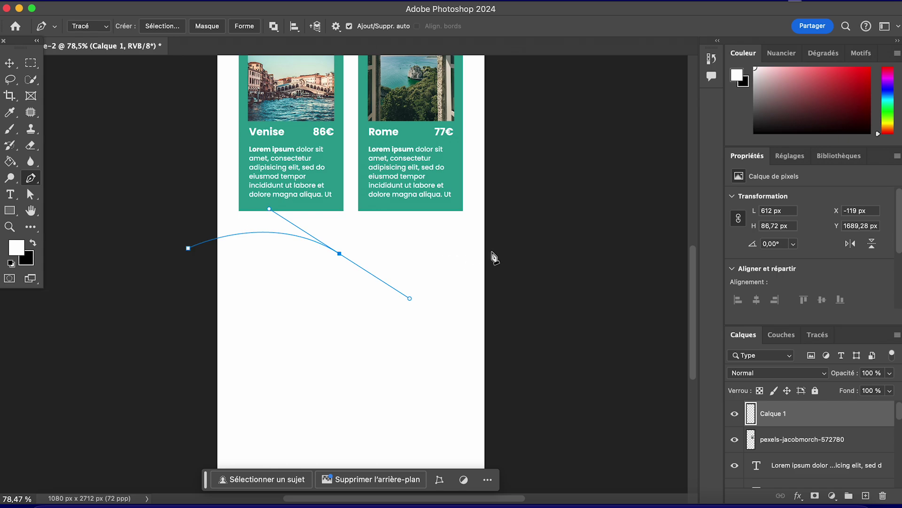
pyautogui.moveTo(520, 251); pyautogui.dragTo(540, 250)
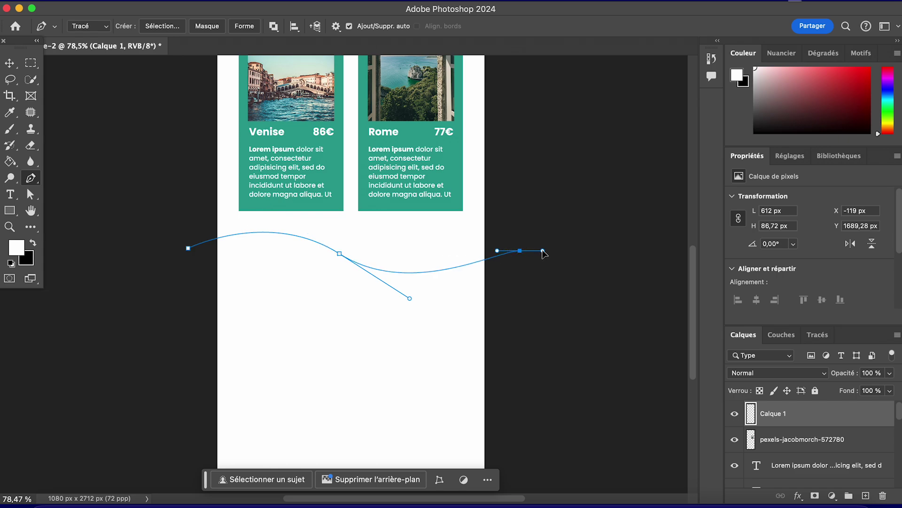
pyautogui.scroll(-2, 544, 254)
pyautogui.click(562, 339)
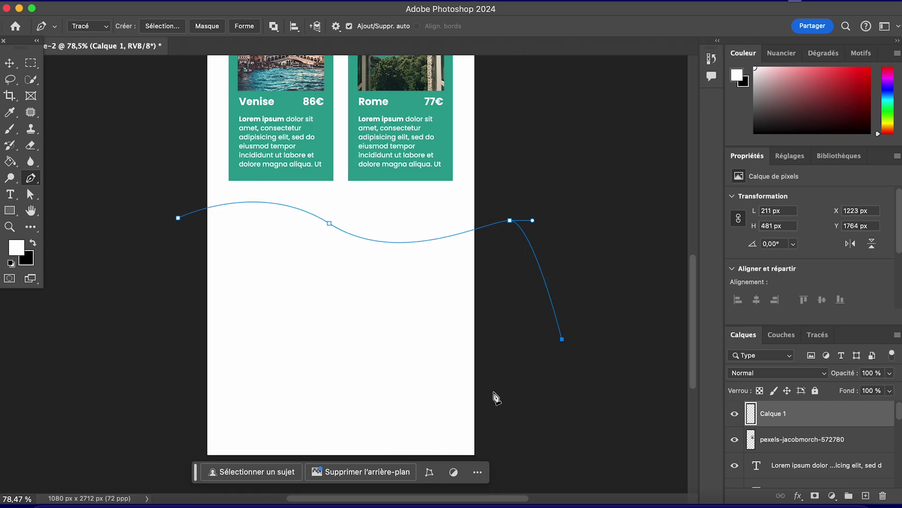
pyautogui.click(511, 384)
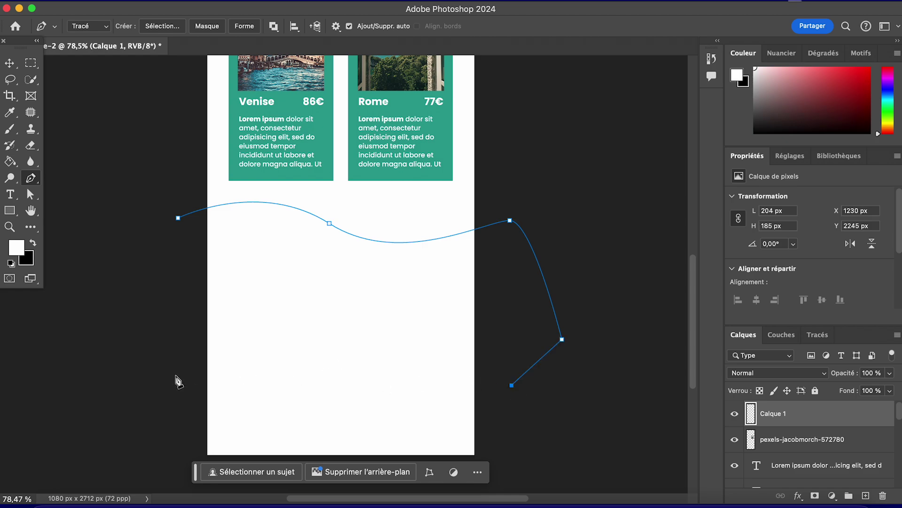
pyautogui.scroll(5, 178, 381)
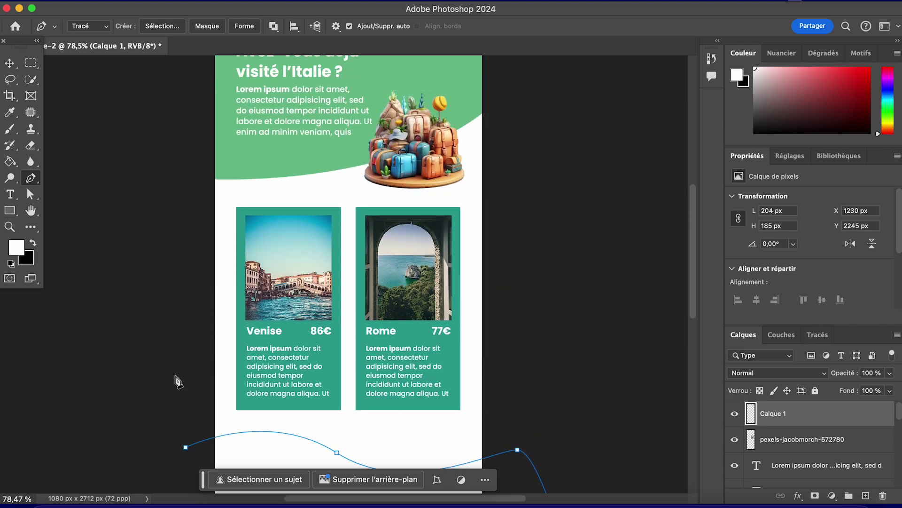
pyautogui.scroll(-5, 177, 381)
pyautogui.scroll(-1, 178, 381)
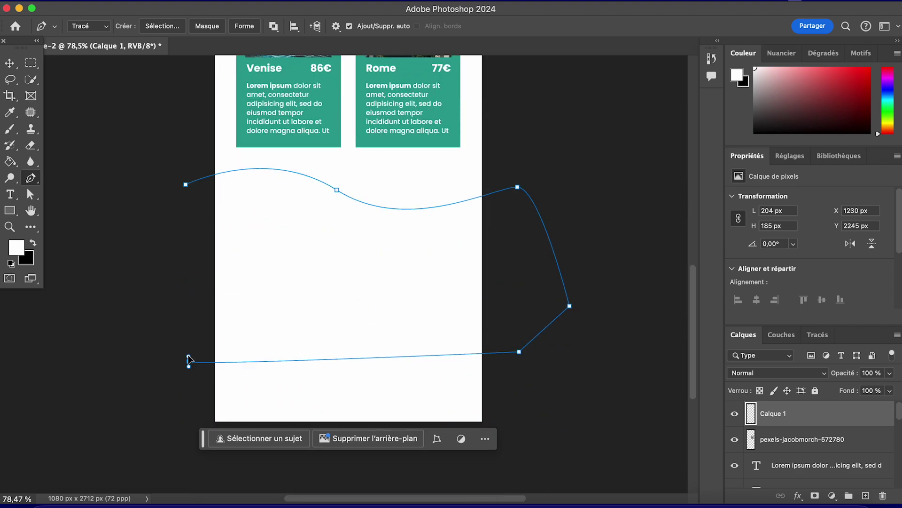
pyautogui.moveTo(188, 351); pyautogui.dragTo(183, 353)
pyautogui.press('super+z')
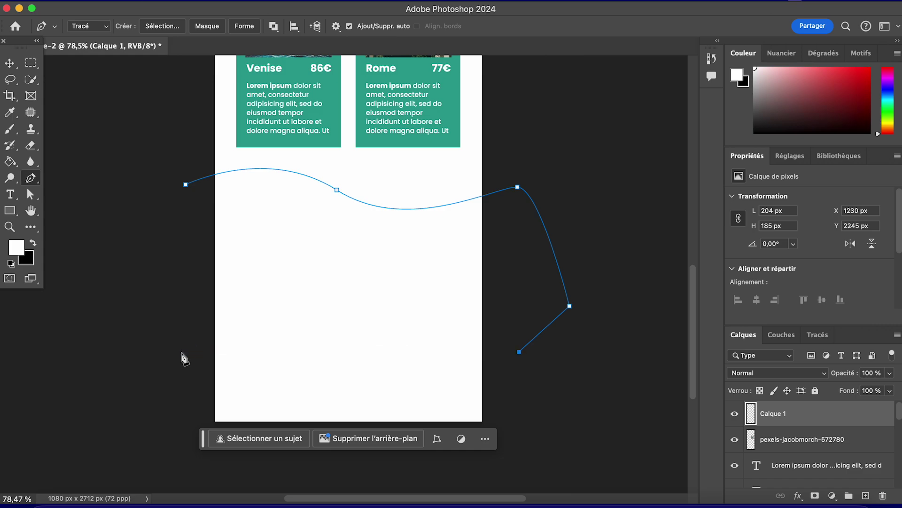
pyautogui.press('super+shift+z')
pyautogui.moveTo(180, 319); pyautogui.dragTo(180, 328)
pyautogui.press('super+z')
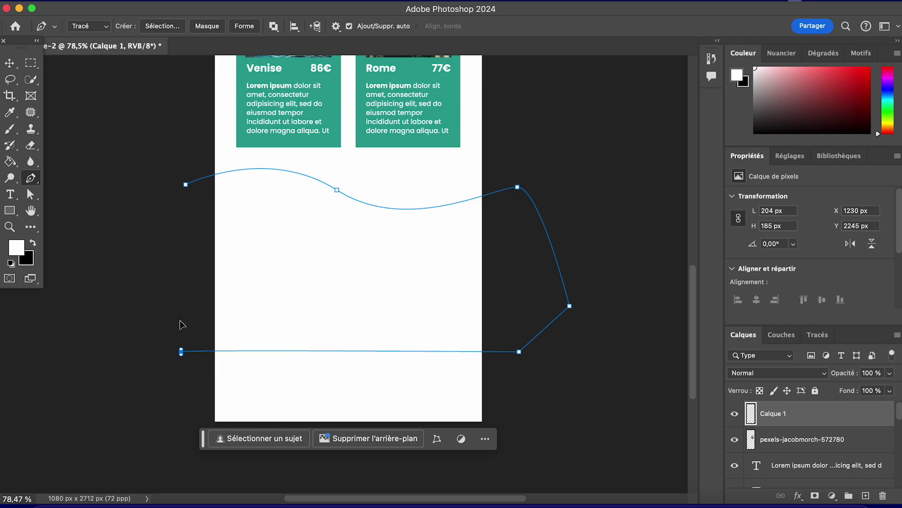
pyautogui.press('super+z')
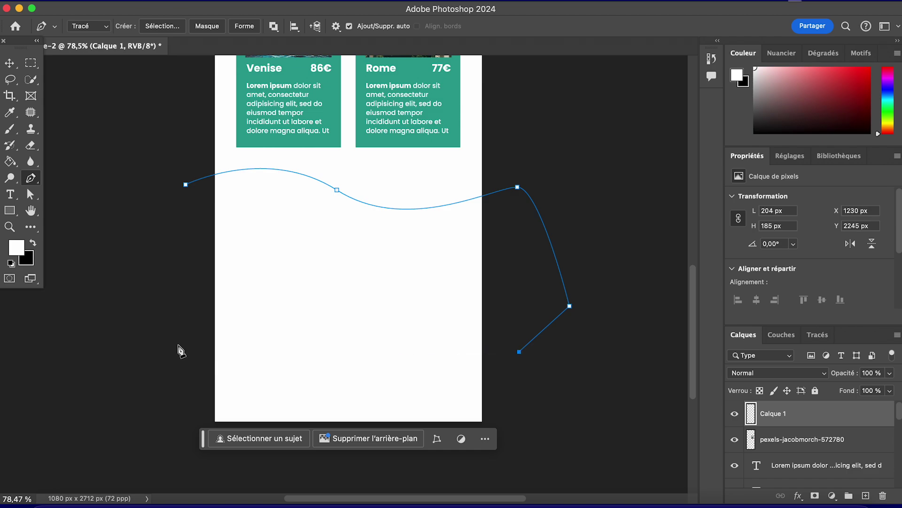
# Step: Close the wavy path with a straight lower edge and a left side outside the canvas, and load it as a selection
pyautogui.click(181, 353)
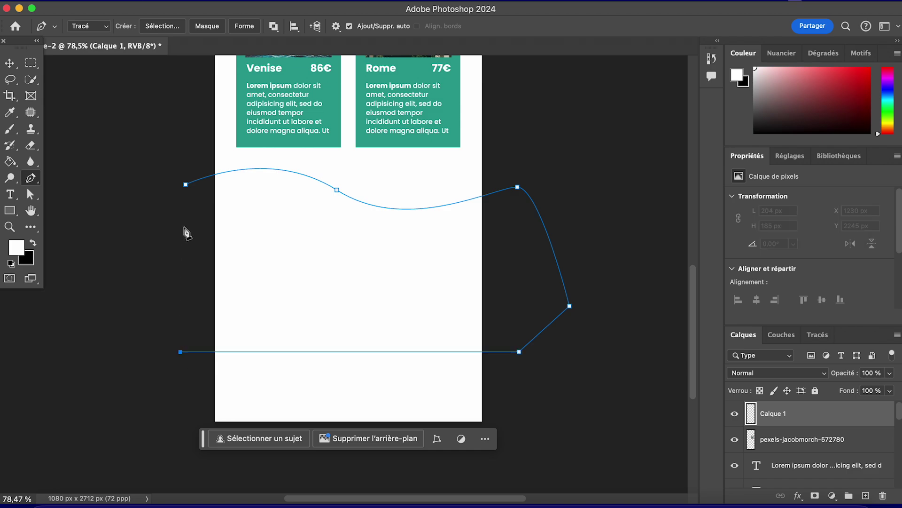
pyautogui.click(186, 185)
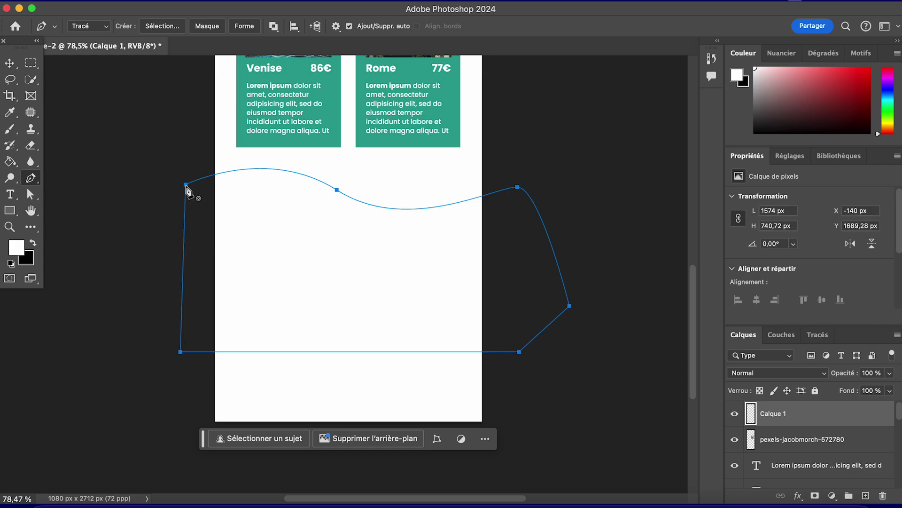
pyautogui.click(10, 62)
pyautogui.click(827, 334)
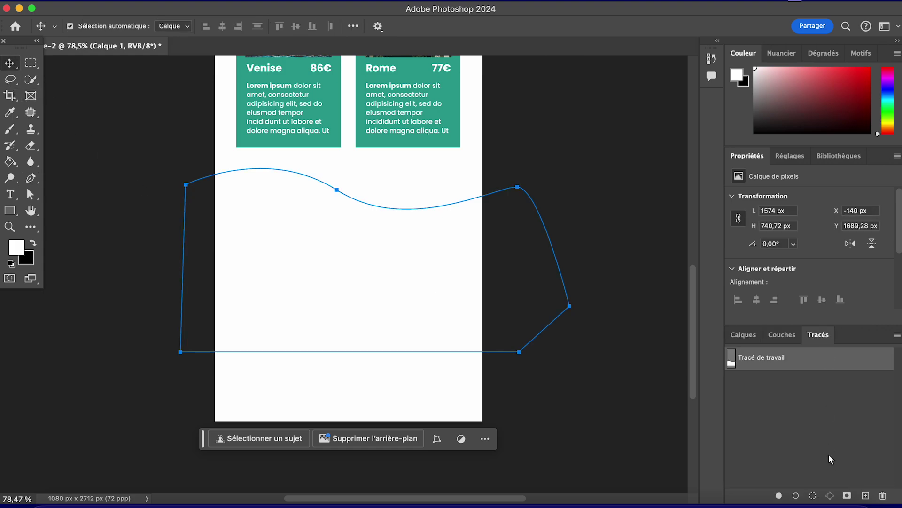
pyautogui.click(813, 496)
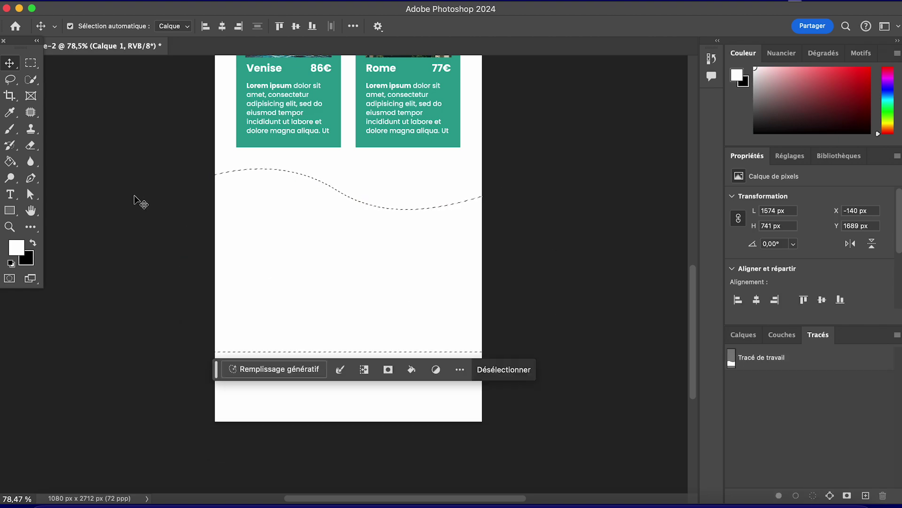
# Step: Fill the wavy selection with grey #bebebe using the Paint Bucket and deselect it
pyautogui.click(8, 160)
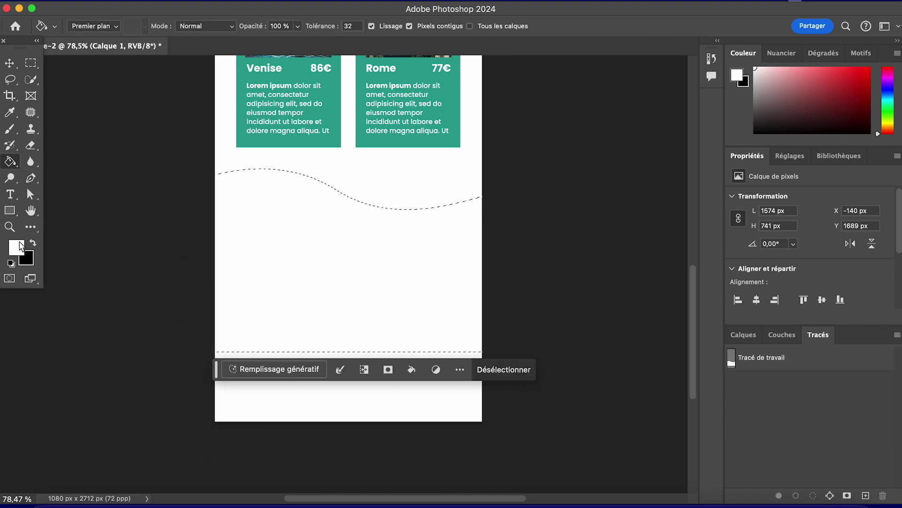
pyautogui.click(17, 247)
pyautogui.moveTo(469, 379)
pyautogui.mouseDown()
pyautogui.moveTo(447, 365)
pyautogui.moveTo(431, 335)
pyautogui.mouseUp()
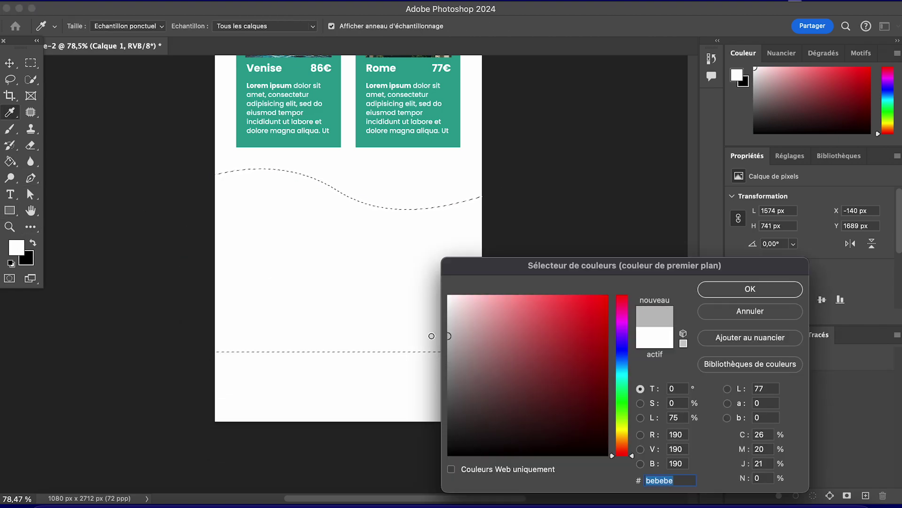
pyautogui.click(751, 288)
pyautogui.click(389, 254)
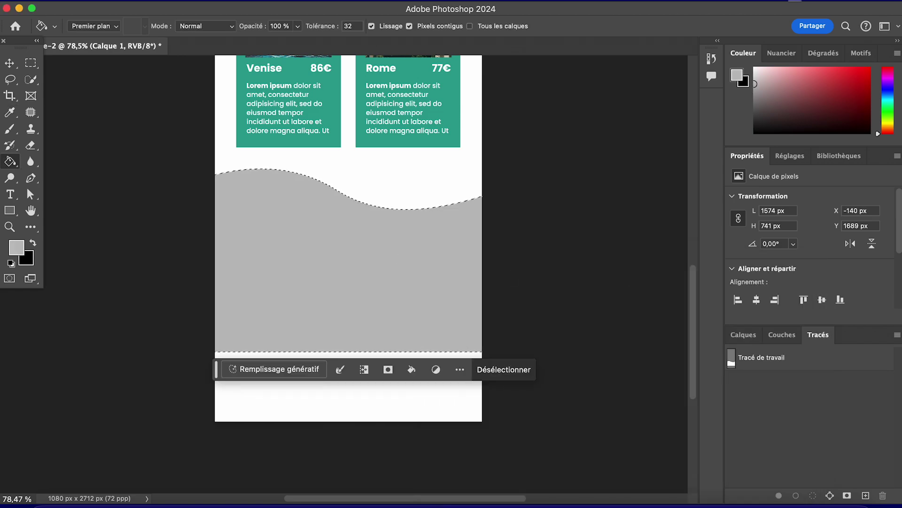
pyautogui.click(307, 1)
pyautogui.click(315, 20)
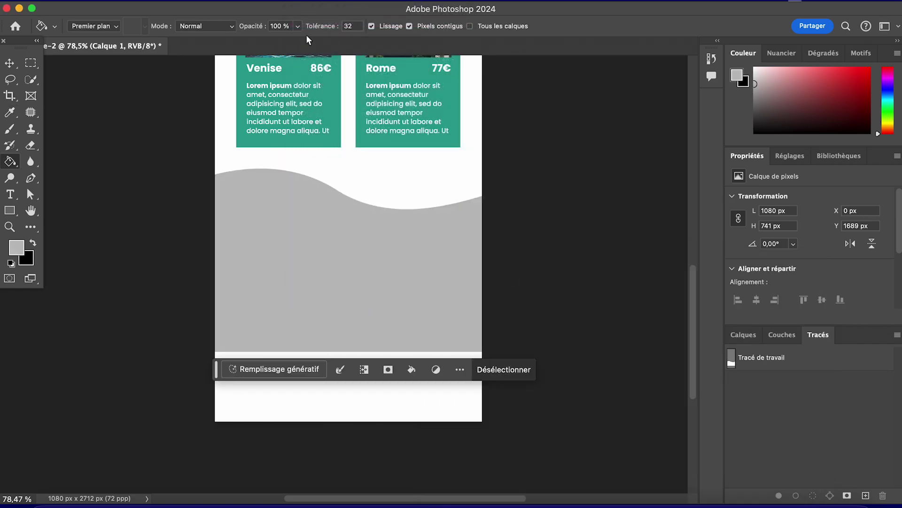
# Step: Clear the layer selection and place the open beach suitcase image voyage 2 from the Desktop folder as an embedded image
pyautogui.click(9, 63)
pyautogui.scroll(10, 108, 203)
pyautogui.scroll(-10, 108, 203)
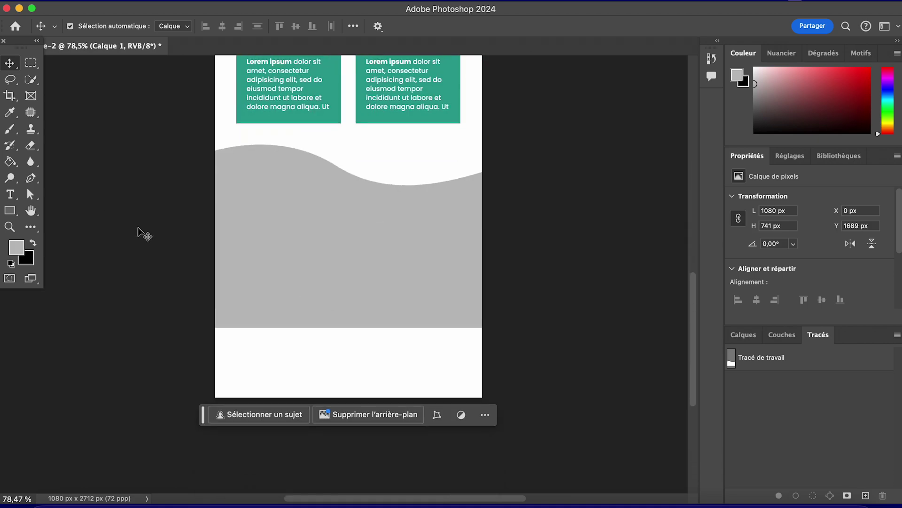
pyautogui.scroll(2, 137, 227)
pyautogui.click(188, 197)
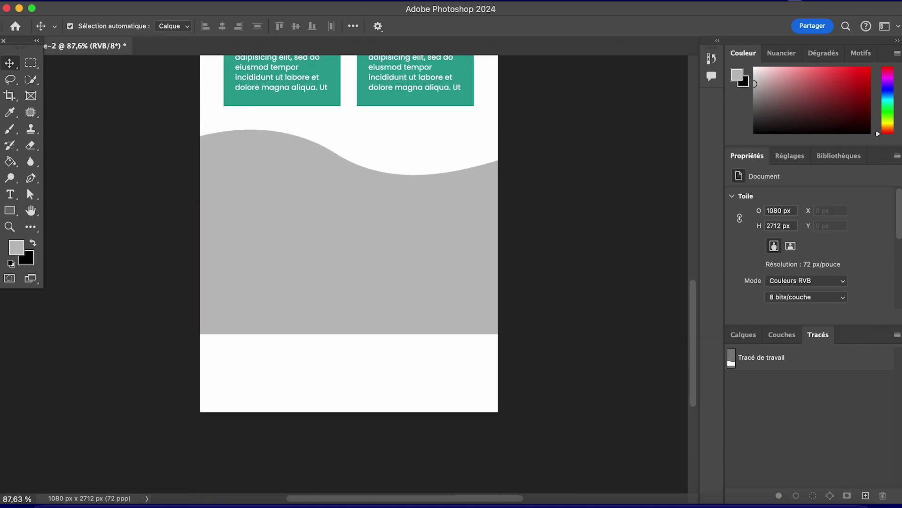
pyautogui.click(113, 1)
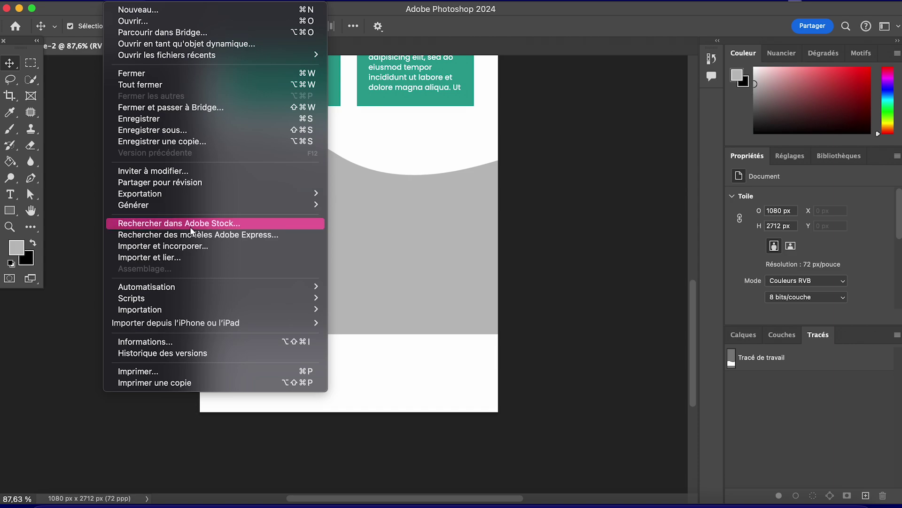
pyautogui.click(190, 247)
pyautogui.scroll(-5, 356, 179)
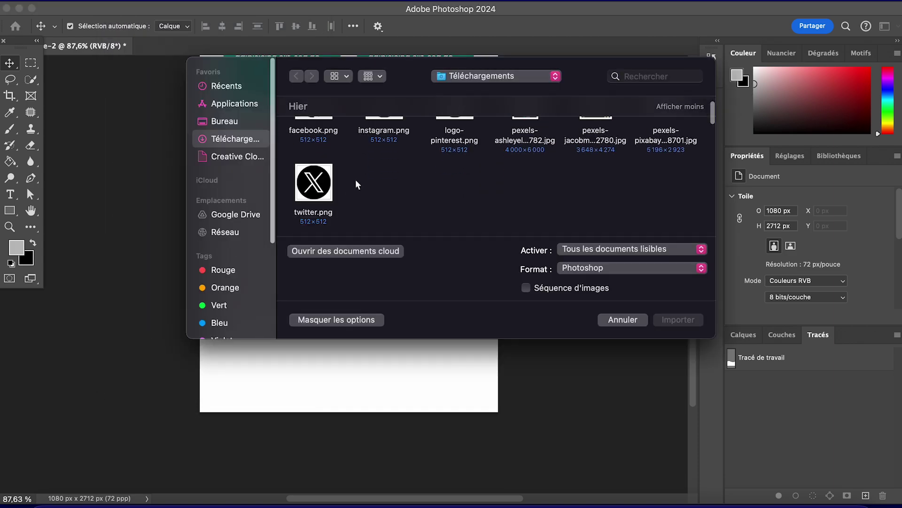
pyautogui.click(236, 120)
pyautogui.scroll(-3, 383, 198)
pyautogui.doubleClick(384, 203)
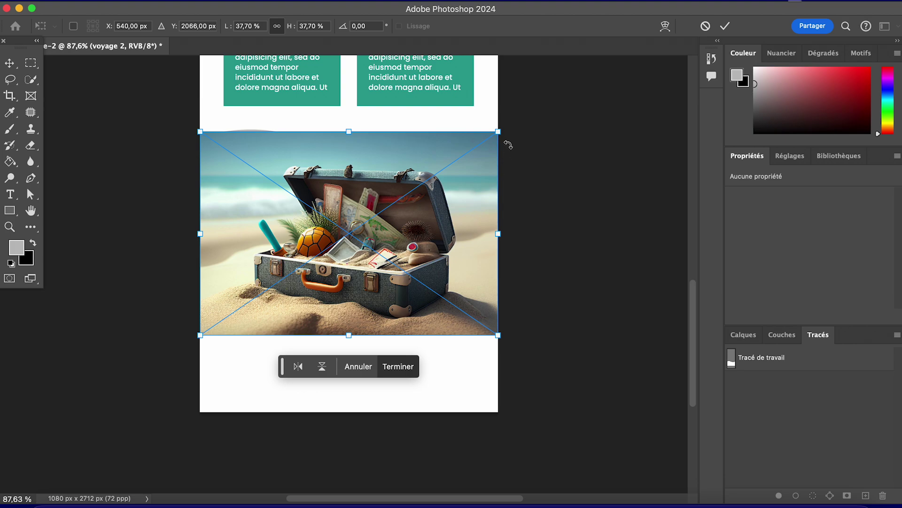
# Step: Scale the placed suitcase image to about 16.93 % and position it in the left half of the grey wavy area
pyautogui.moveTo(505, 136); pyautogui.dragTo(349, 242)
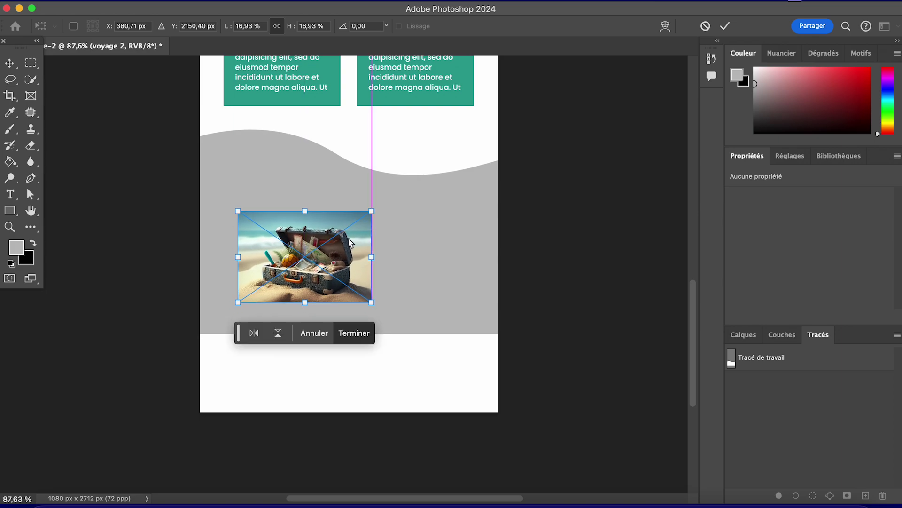
pyautogui.press('Return')
pyautogui.click(139, 276)
pyautogui.scroll(-5, 139, 276)
# Step: Trim the left and right strips off the beach suitcase image with rectangular marquee selections, then deselect
pyautogui.click(282, 179)
pyautogui.press('m')
pyautogui.moveTo(201, 123); pyautogui.dragTo(253, 256)
pyautogui.press('e')
pyautogui.press('m')
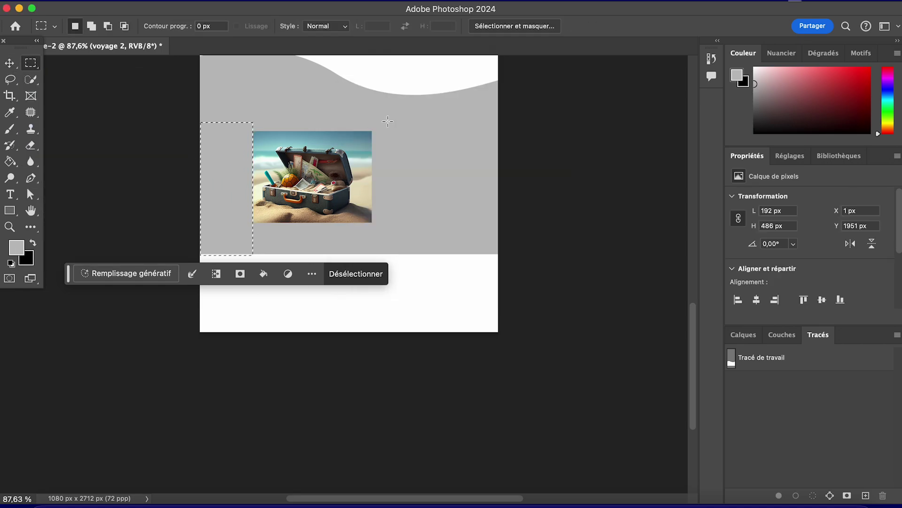
pyautogui.moveTo(231, 198); pyautogui.dragTo(382, 197)
pyautogui.press('Delete')
pyautogui.hotkey('ctrl', 'd')
# Step: Move the trimmed suitcase image to about X 108 px, Y 1984 px, beneath the Venise card
pyautogui.press('v')
pyautogui.scroll(5, 146, 185)
pyautogui.moveTo(301, 168); pyautogui.dragTo(292, 168)
pyautogui.moveTo(300, 279); pyautogui.dragTo(299, 280)
pyautogui.scroll(10, 114, 297)
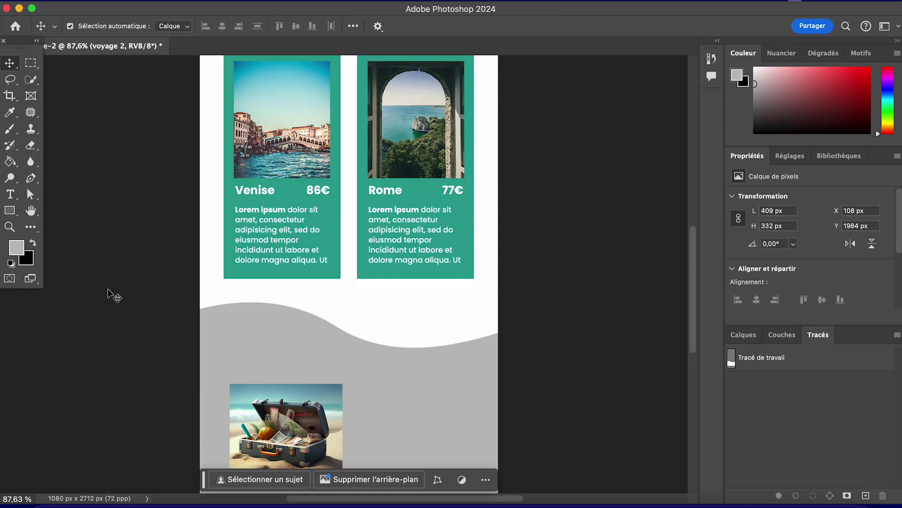
pyautogui.scroll(-12, 115, 296)
pyautogui.click(790, 156)
pyautogui.click(747, 156)
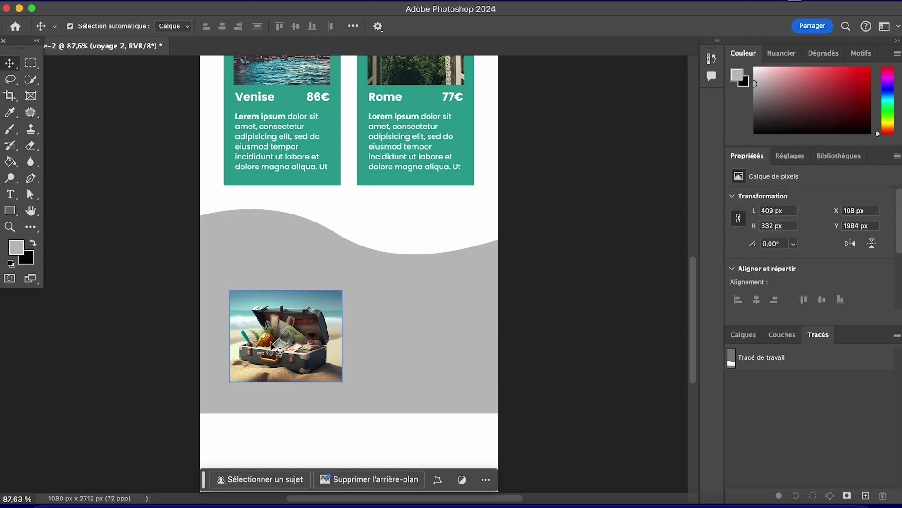
pyautogui.scroll(-2, 273, 346)
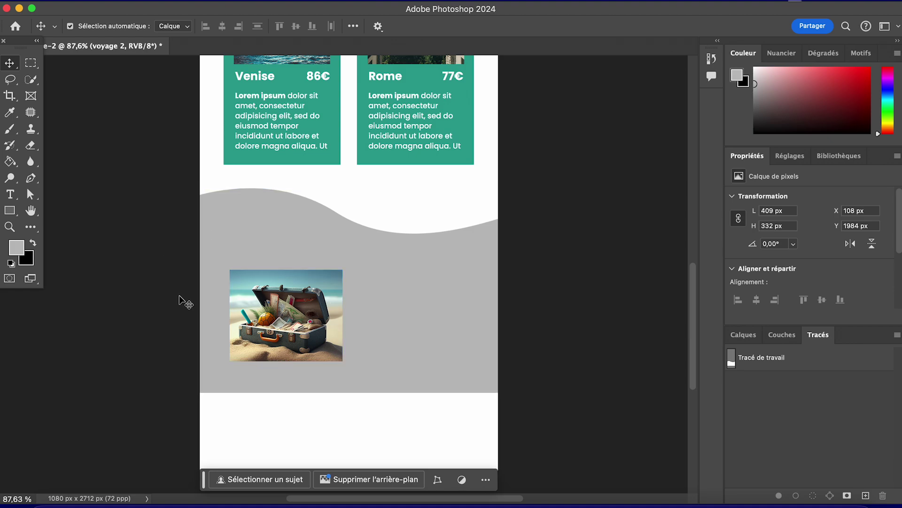
# Step: Draw a grey rectangle about 401 by 315 px over the beach suitcase image
pyautogui.click(9, 210)
pyautogui.rightClick(13, 214)
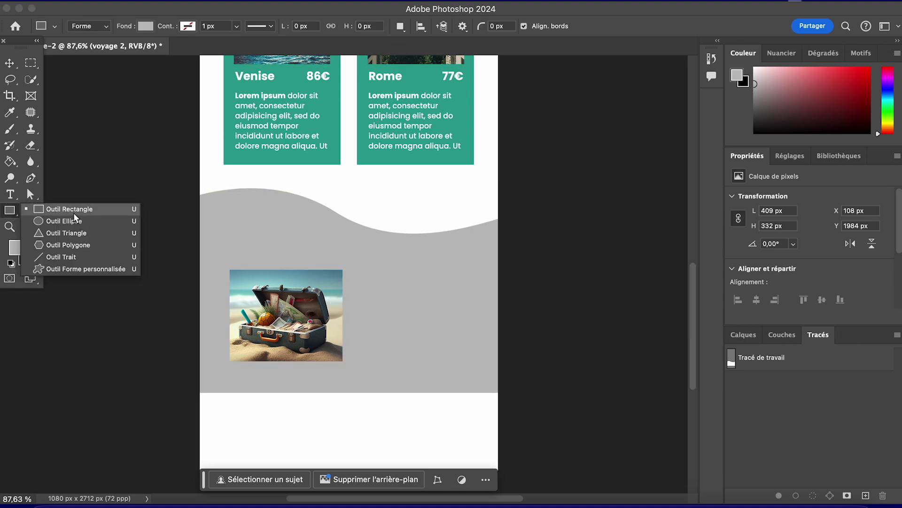
pyautogui.click(74, 212)
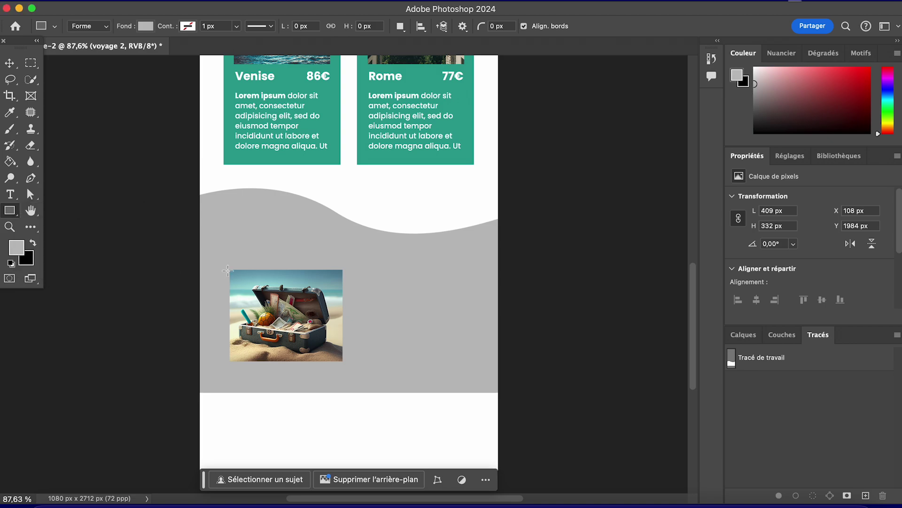
pyautogui.moveTo(231, 271); pyautogui.dragTo(341, 357)
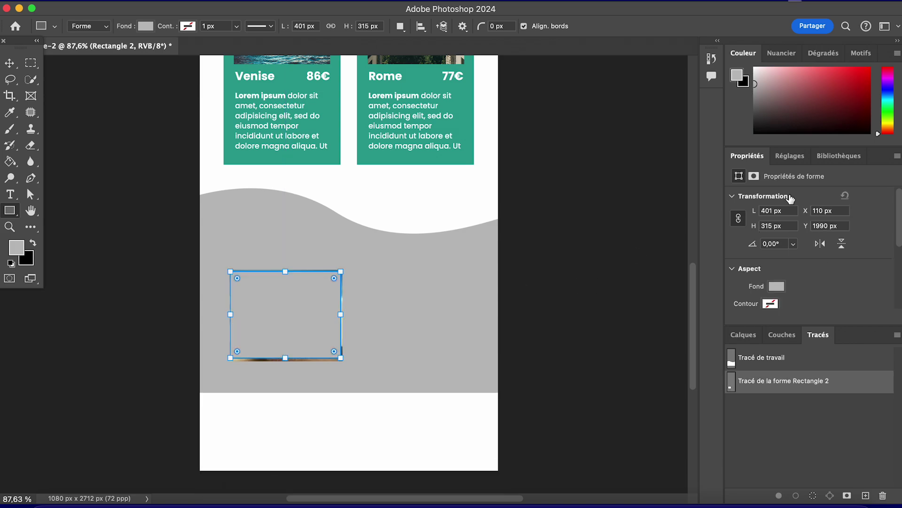
# Step: Round all four corners of the rectangle over the suitcase image to 15 px
pyautogui.scroll(3, 849, 324)
pyautogui.moveTo(900, 209); pyautogui.dragTo(900, 266)
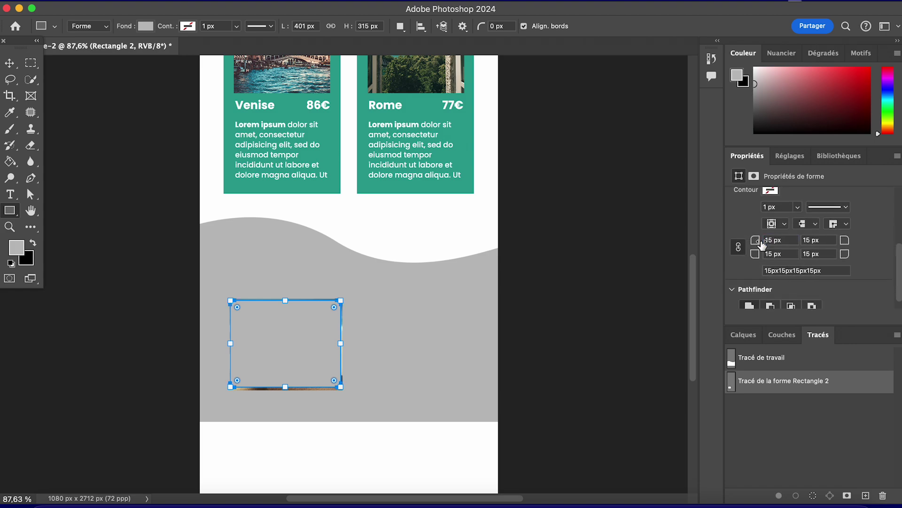
pyautogui.moveTo(901, 270); pyautogui.dragTo(900, 239)
pyautogui.click(16, 63)
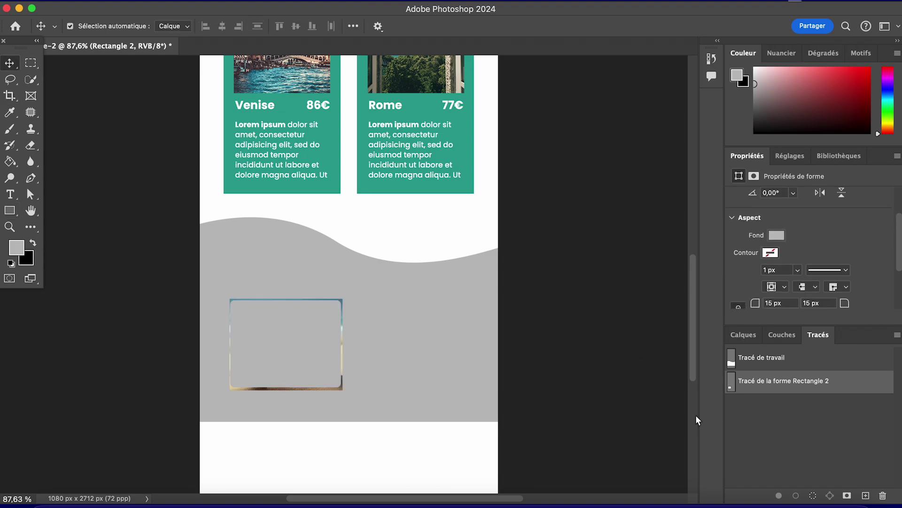
# Step: Load the rounded rectangle's outline as a selection from the Rectangle 2 layer and invert it
pyautogui.click(743, 335)
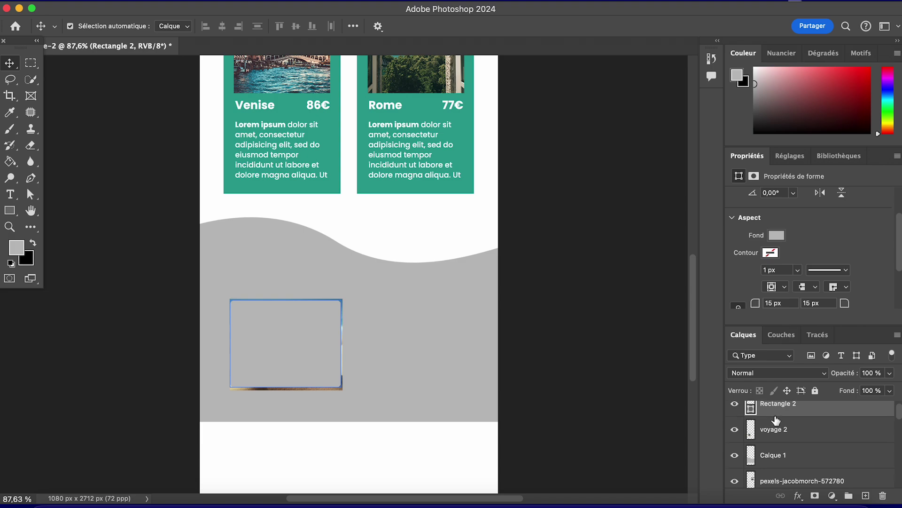
pyautogui.scroll(1, 759, 414)
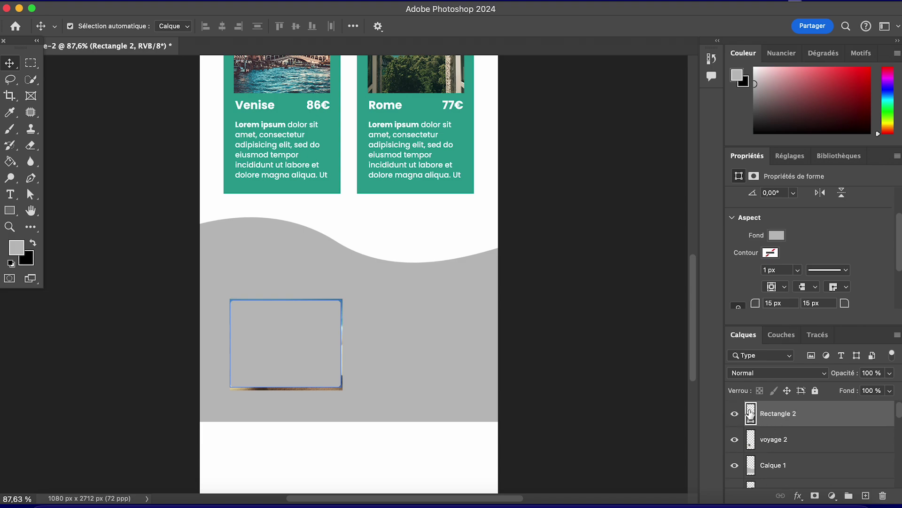
pyautogui.keyDown('super'); pyautogui.click(750, 414); pyautogui.keyUp('super')
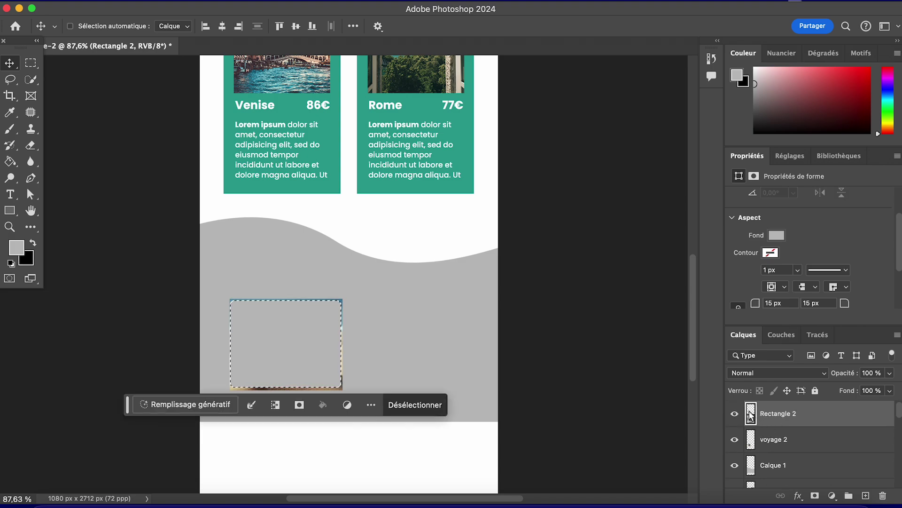
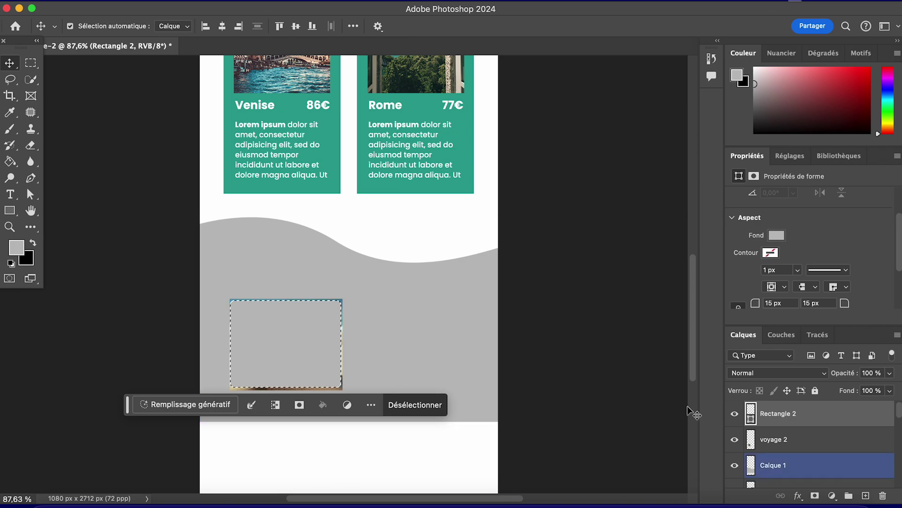
pyautogui.click(301, 1)
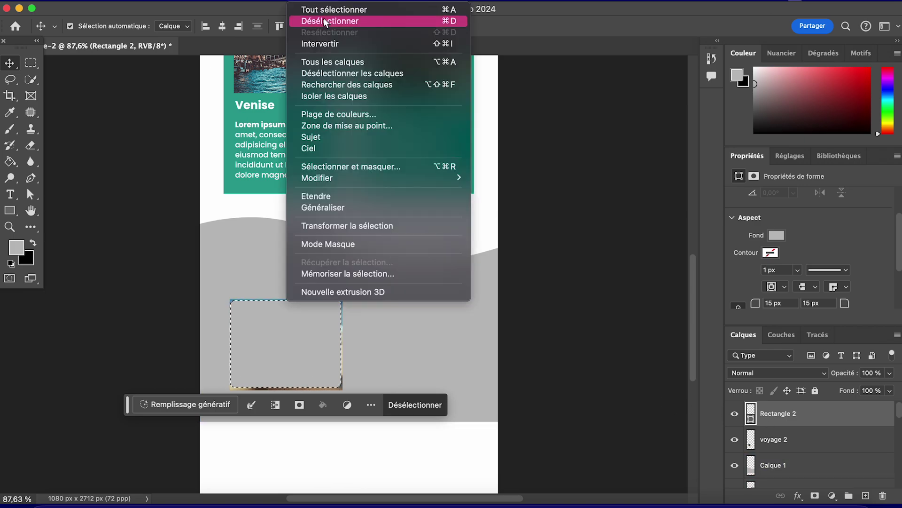
pyautogui.click(325, 43)
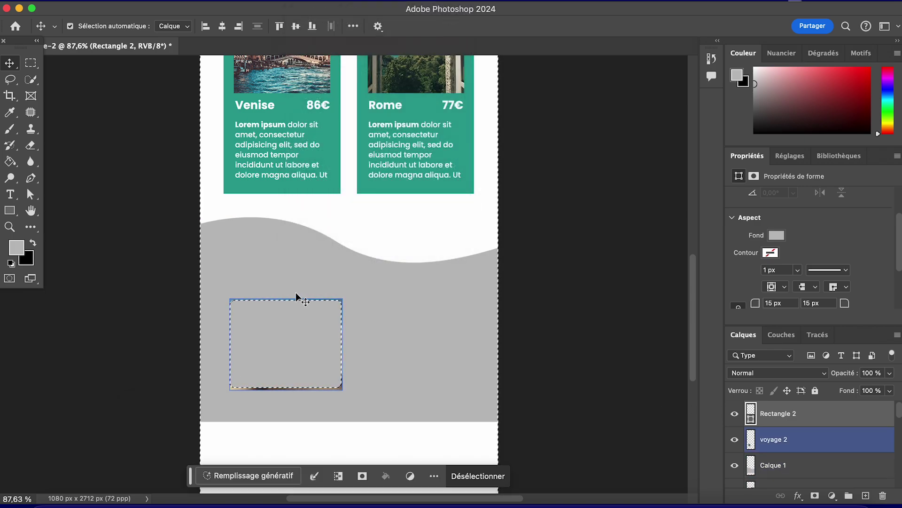
# Step: Delete the parts of the voyage 2 image outside the rounded outline, then deselect
pyautogui.click(799, 439)
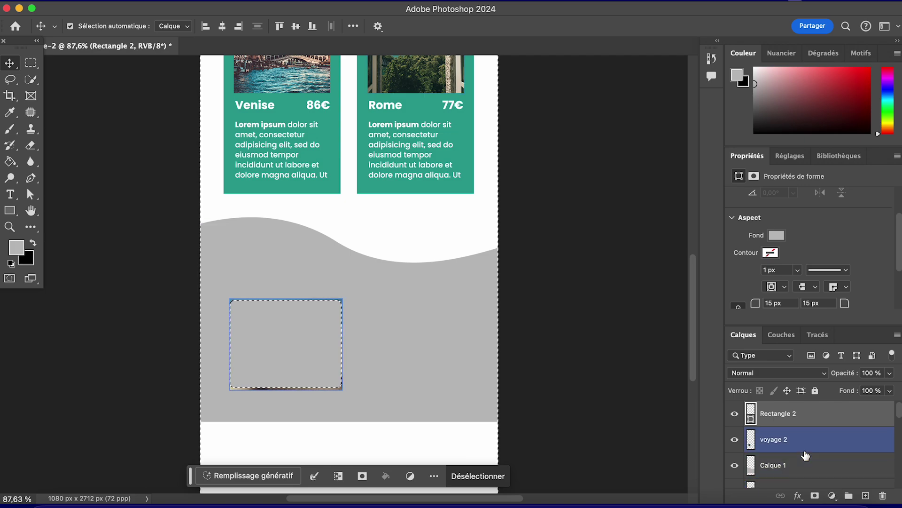
pyautogui.scroll(-1, 799, 446)
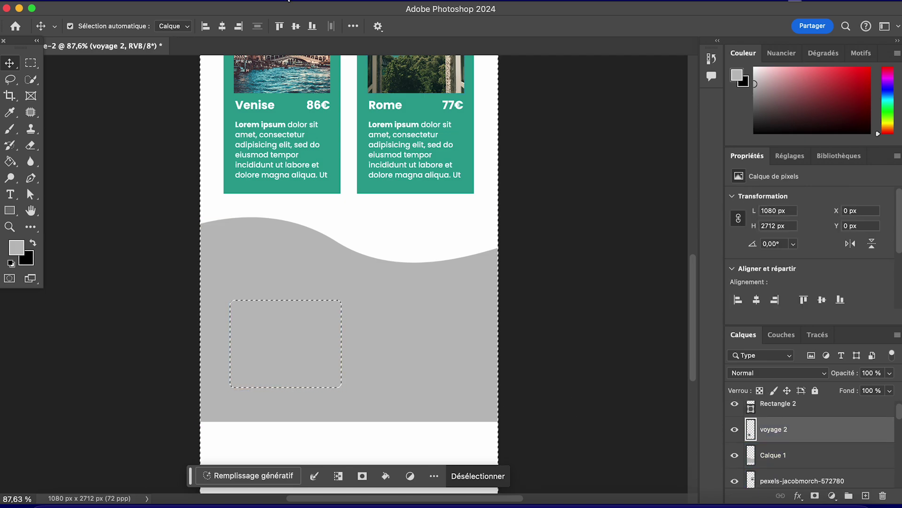
pyautogui.click(301, 0)
pyautogui.click(329, 21)
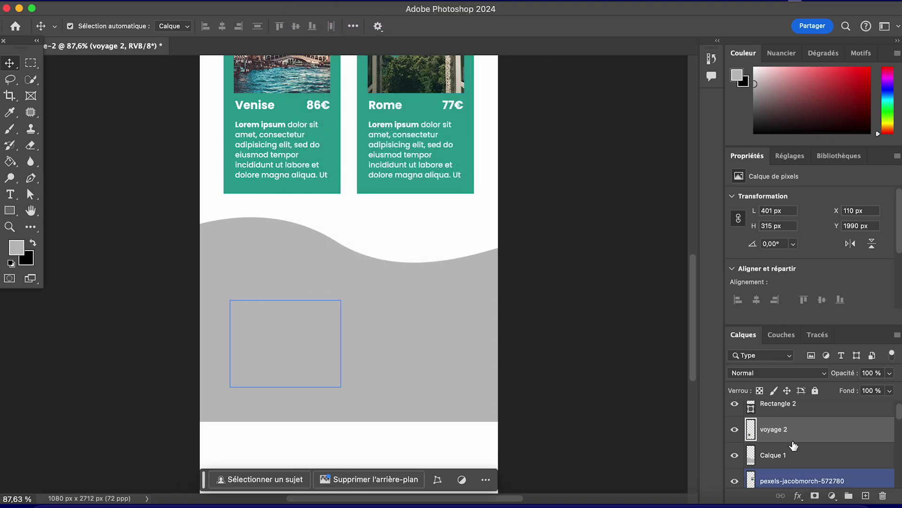
# Step: Remove the Rectangle 2 layer covering the suitcase image
pyautogui.scroll(1, 791, 427)
pyautogui.click(791, 425)
pyautogui.moveTo(791, 427); pyautogui.dragTo(788, 427)
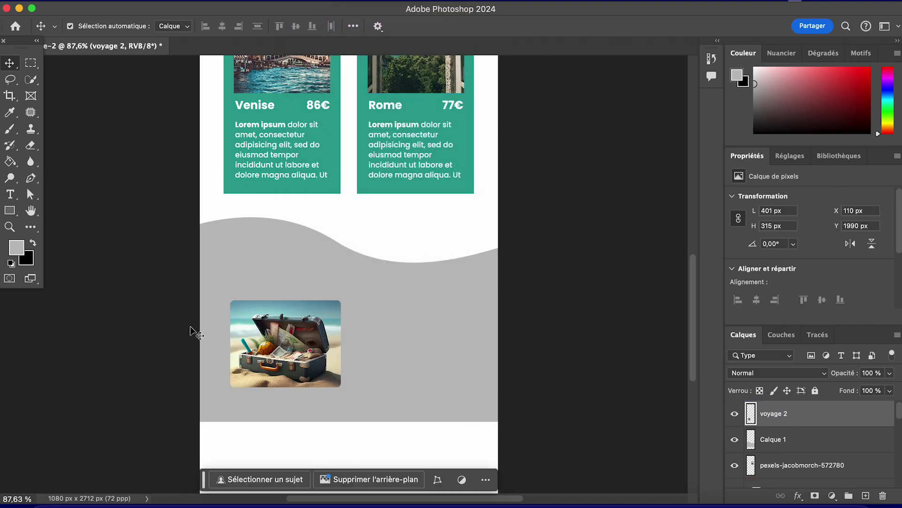
# Step: Import and embed the avion 3 airplane image into the poster
pyautogui.scroll(5, 191, 327)
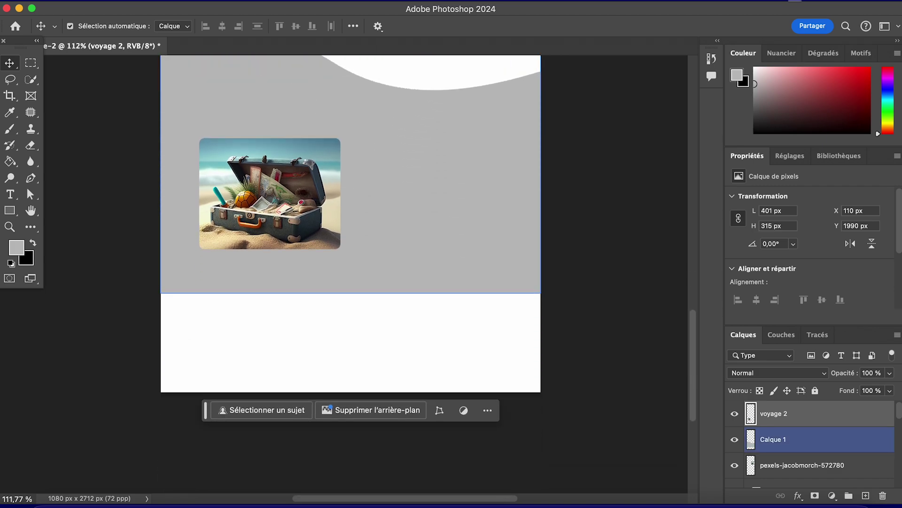
pyautogui.scroll(5, 171, 292)
pyautogui.click(118, 1)
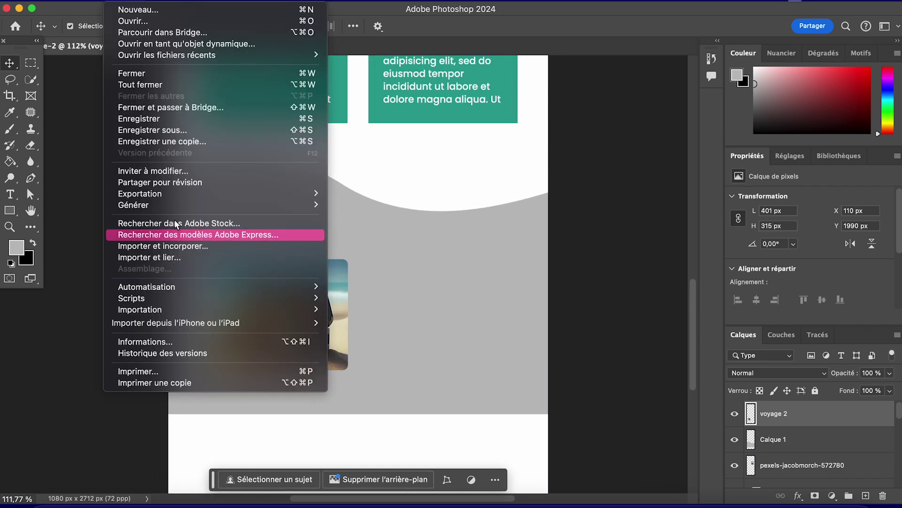
pyautogui.click(177, 245)
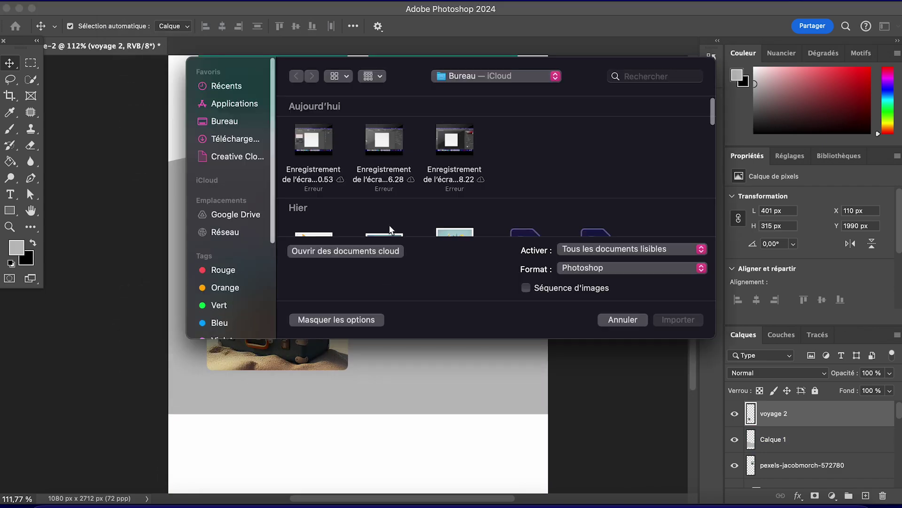
pyautogui.doubleClick(310, 205)
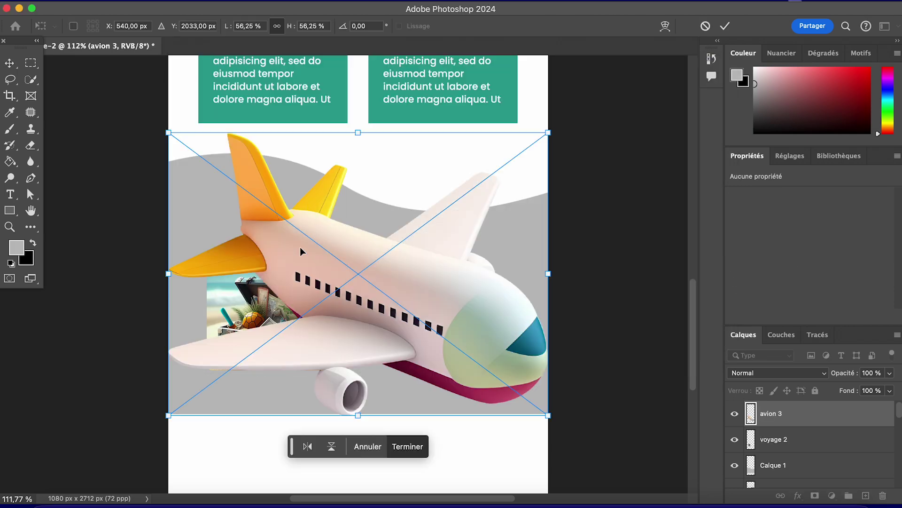
# Step: Scale the airplane to about 218 by 162 px and place it over the suitcase image's upper-left corner
pyautogui.moveTo(172, 141); pyautogui.dragTo(414, 314)
pyautogui.moveTo(461, 343); pyautogui.dragTo(210, 226)
pyautogui.moveTo(146, 192); pyautogui.dragTo(223, 238)
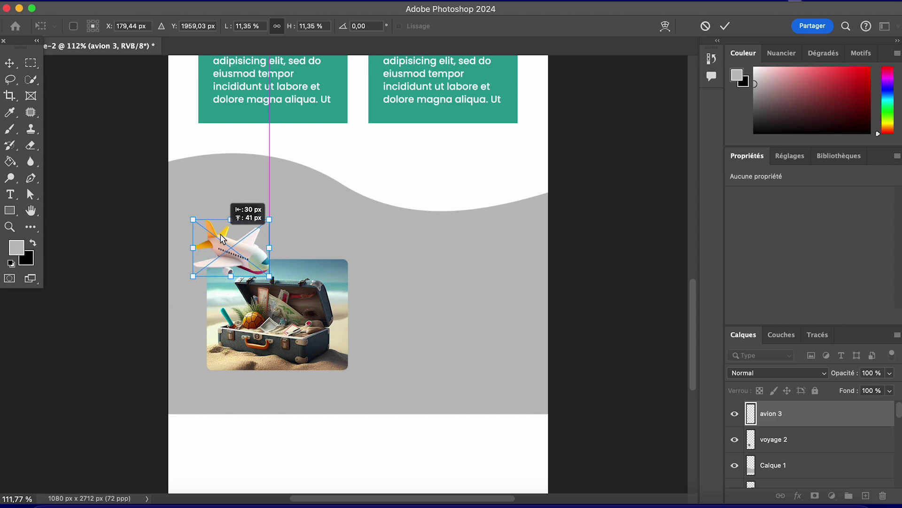
pyautogui.click(98, 229)
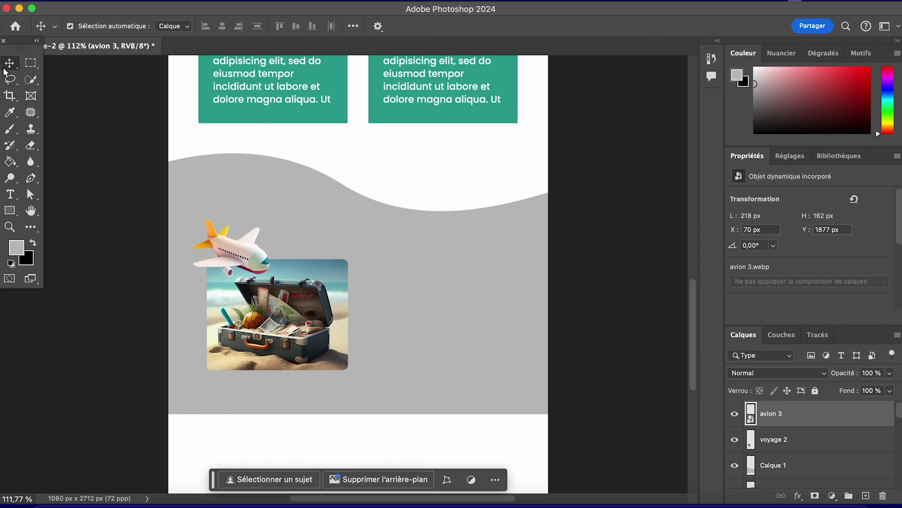
# Step: Enlarge the airplane to about 246 by 183 px with a free transform
pyautogui.scroll(5, 133, 295)
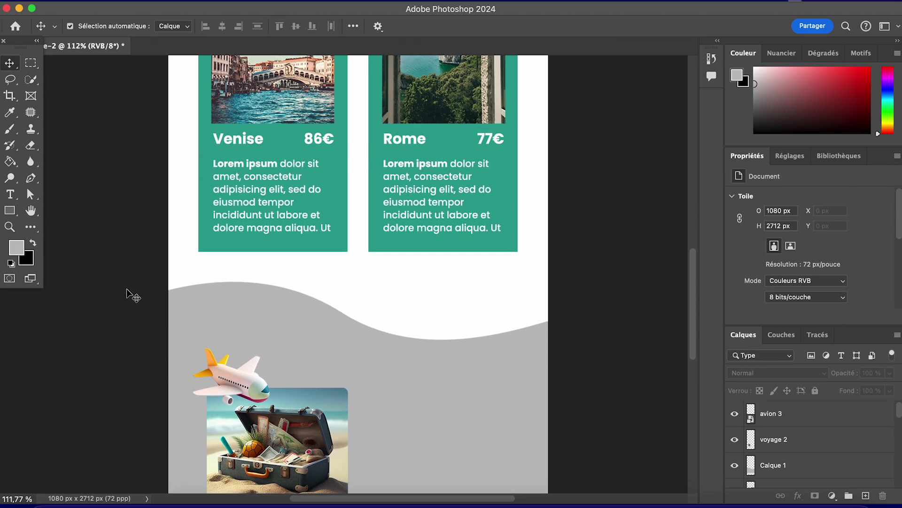
pyautogui.scroll(-3, 133, 295)
pyautogui.press('super+z')
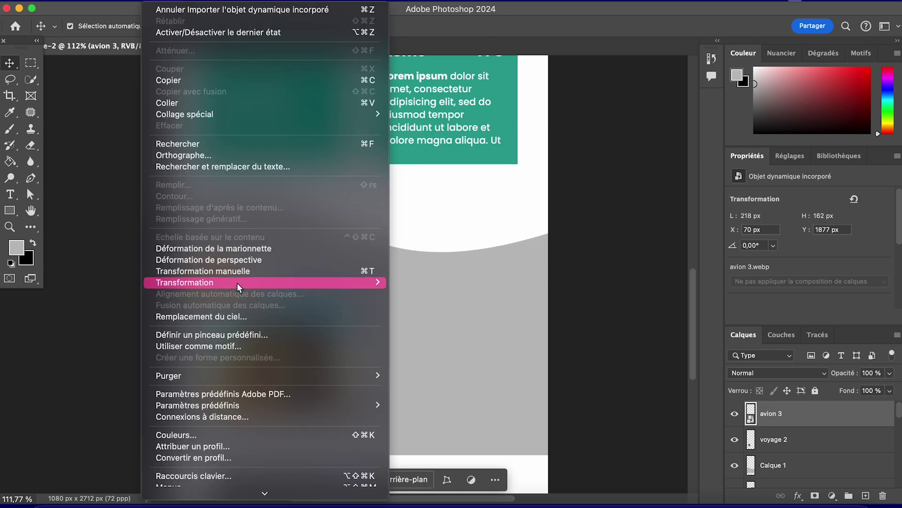
pyautogui.click(238, 269)
pyautogui.moveTo(269, 261); pyautogui.dragTo(279, 253)
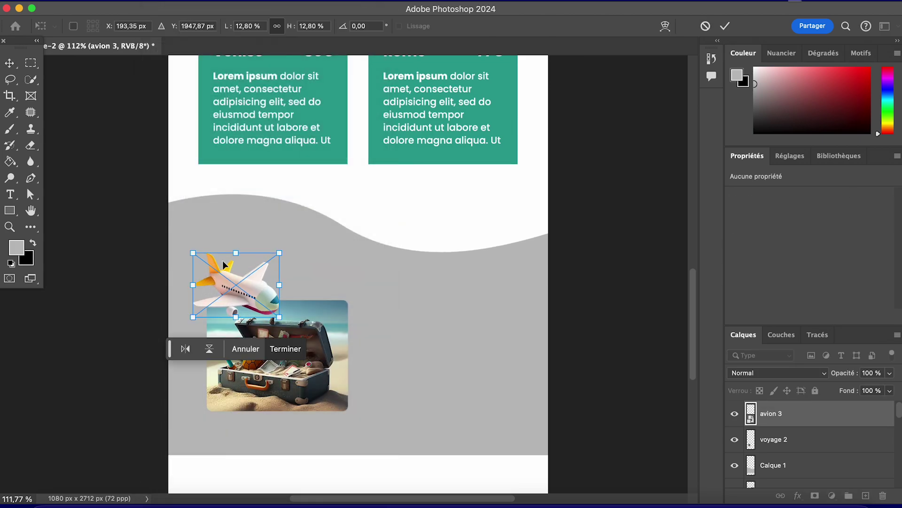
pyautogui.click(9, 63)
# Step: Nudge the airplane up to Y 1846 px, above the suitcase image
pyautogui.scroll(-1, 123, 249)
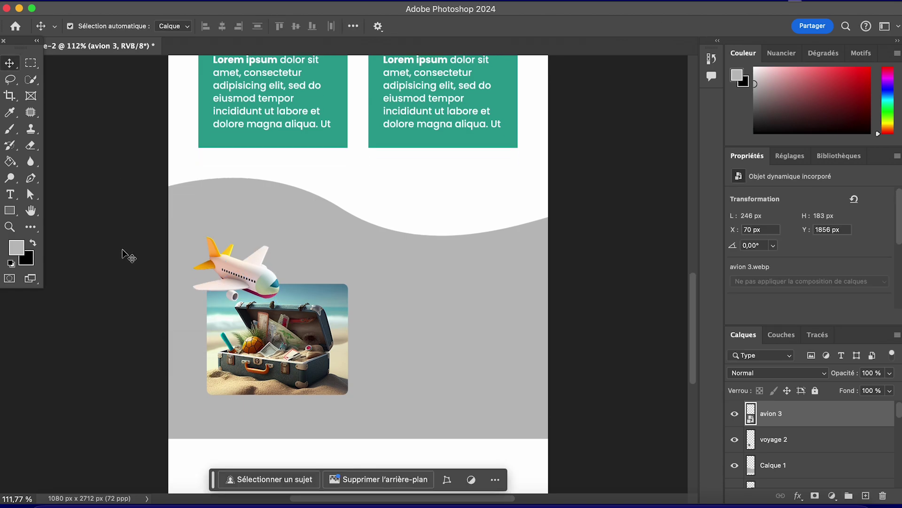
pyautogui.scroll(-3, 124, 255)
pyautogui.scroll(5, 125, 255)
pyautogui.scroll(-1, 128, 256)
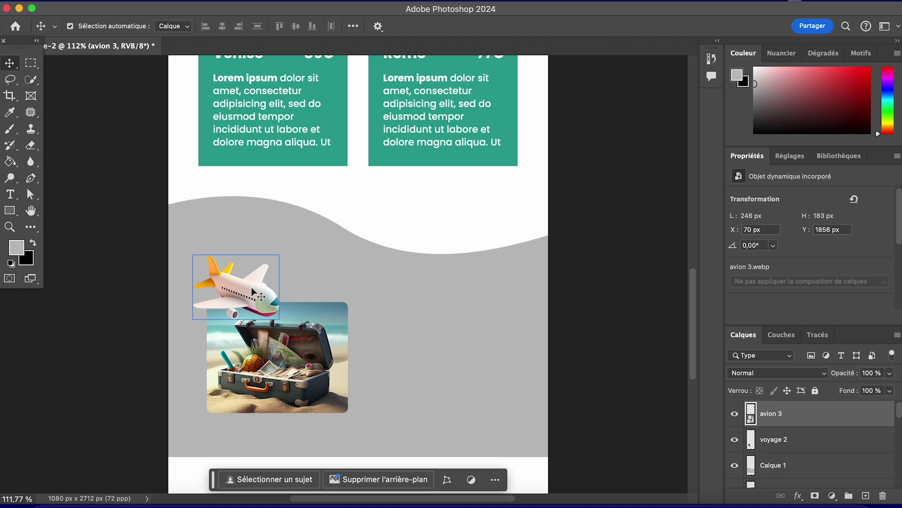
pyautogui.press('Up')
pyautogui.press('Up')
pyautogui.press('Up')
pyautogui.press('Up')
pyautogui.press('Up')
pyautogui.press('Up')
pyautogui.press('Up')
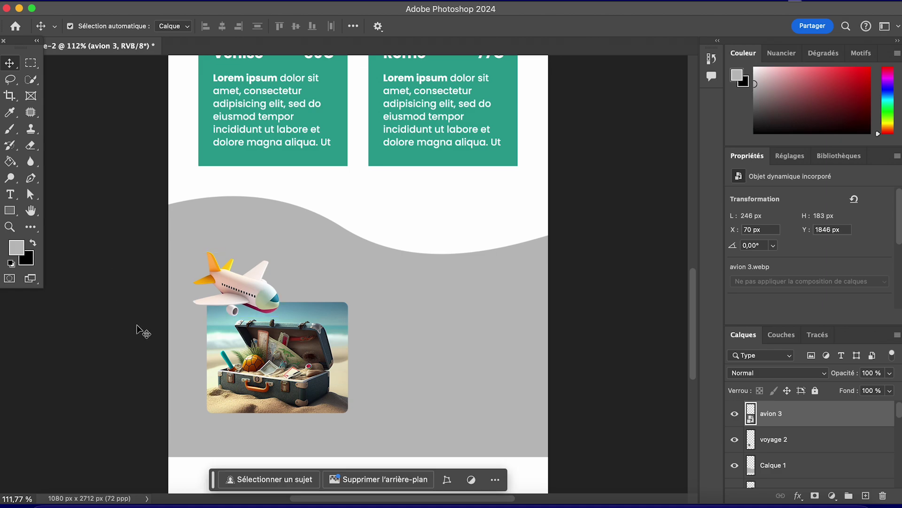
# Step: Duplicate the Venise title and its paragraph, and move the copies down to the grey wavy section
pyautogui.scroll(10, 137, 326)
pyautogui.scroll(-3, 138, 325)
pyautogui.click(253, 236)
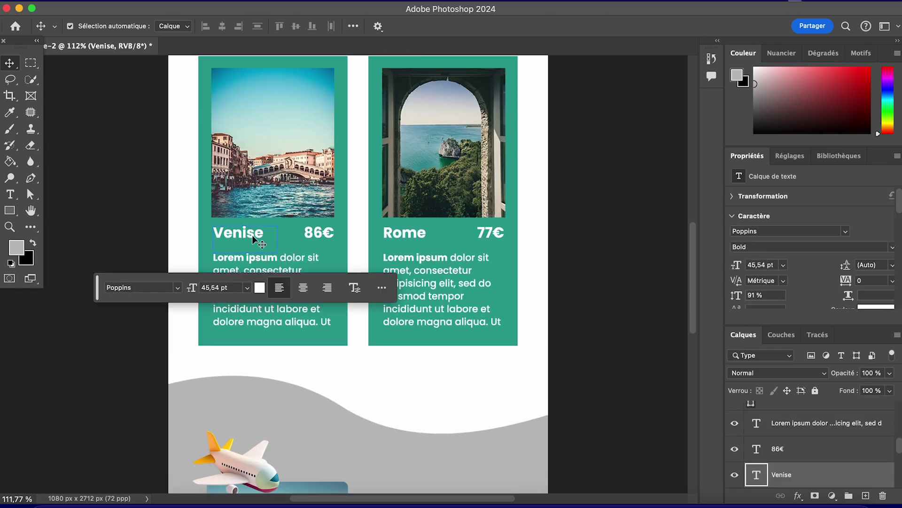
pyautogui.keyDown('shift'); pyautogui.click(253, 263); pyautogui.keyUp('shift')
pyautogui.moveTo(253, 263); pyautogui.dragTo(301, 267)
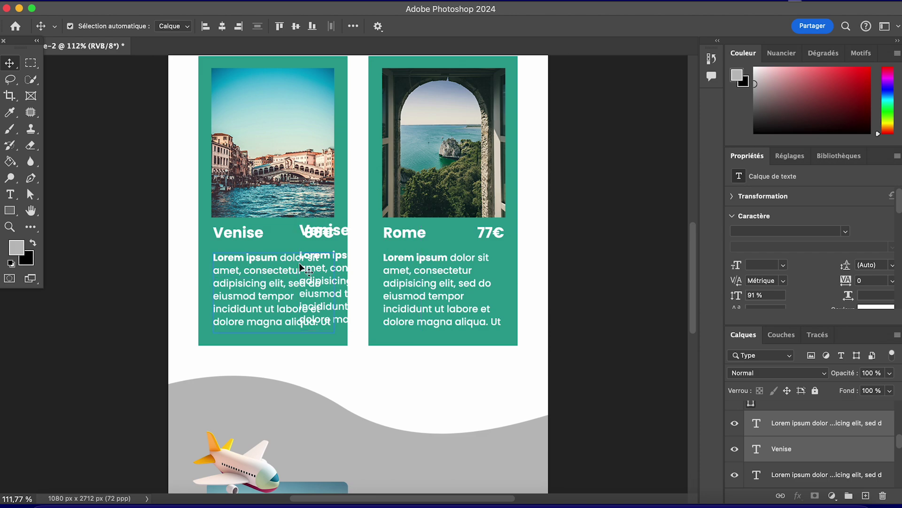
pyautogui.moveTo(340, 301); pyautogui.dragTo(403, 447)
# Step: Bring the copied title and paragraph to the top of the layer stack and place them beside the suitcase image
pyautogui.scroll(-5, 414, 399)
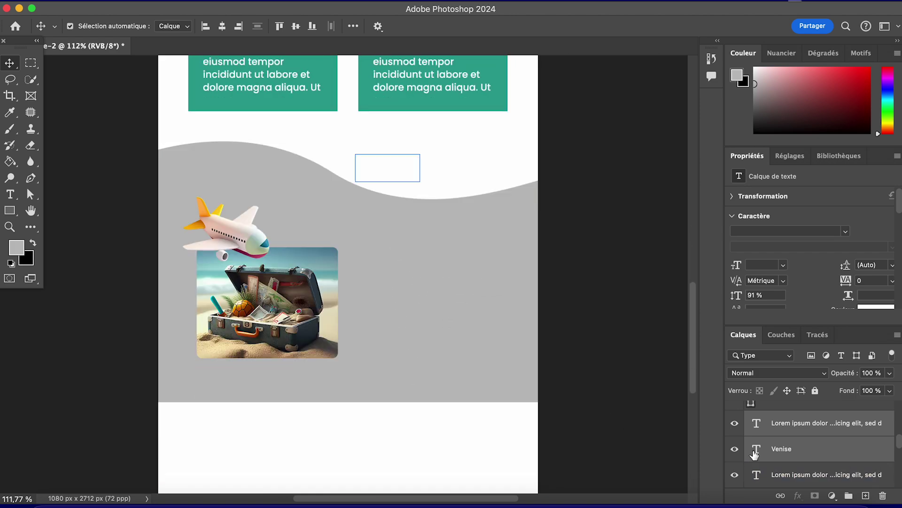
pyautogui.moveTo(777, 438); pyautogui.dragTo(785, 400)
pyautogui.moveTo(405, 201); pyautogui.dragTo(416, 287)
pyautogui.click(628, 269)
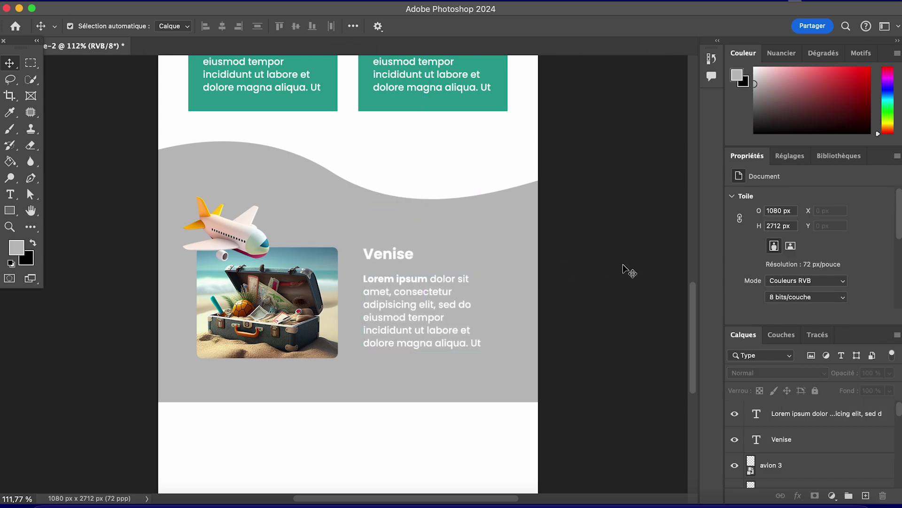
# Step: Change the copied title to "Nos tips de voyage", widening and slightly enlarging it, and move it higher above the paragraph
pyautogui.click(449, 257)
pyautogui.doubleClick(385, 253)
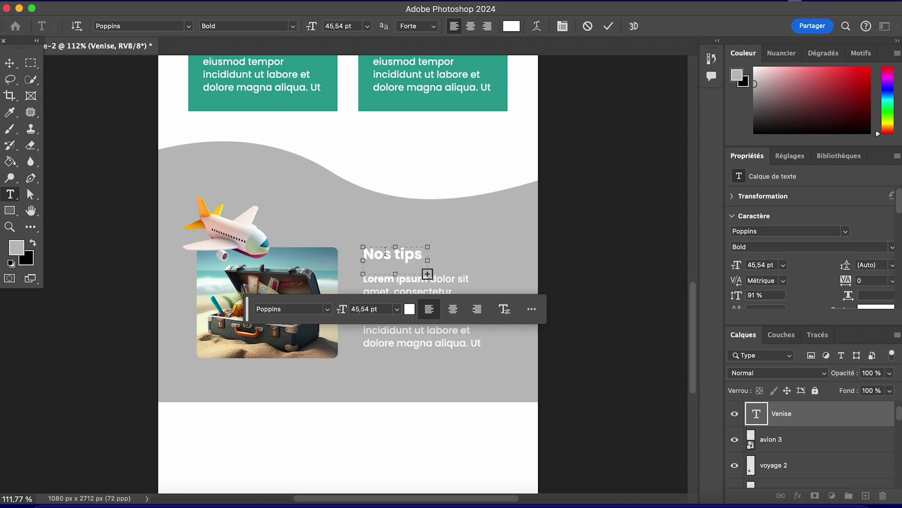
pyautogui.moveTo(429, 263); pyautogui.dragTo(519, 270)
pyautogui.press('Escape')
pyautogui.press('v')
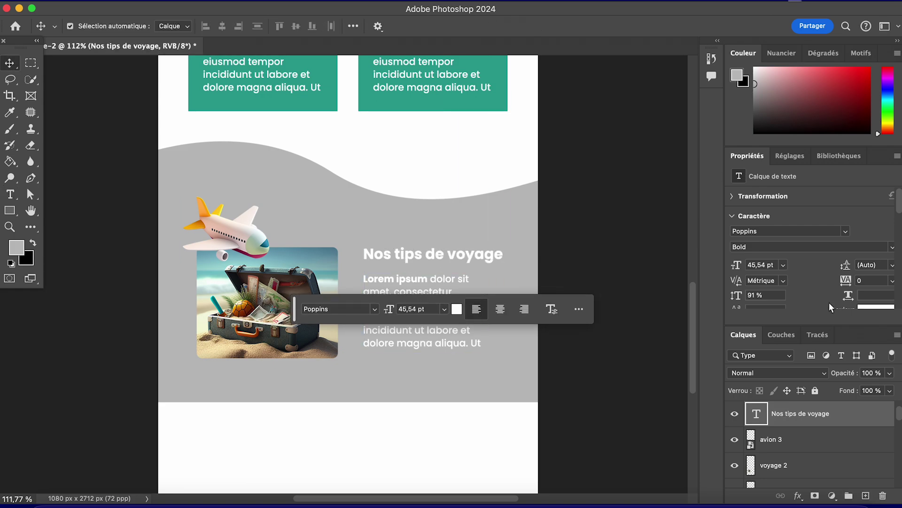
pyautogui.moveTo(419, 254)
pyautogui.mouseDown()
pyautogui.moveTo(423, 217)
pyautogui.moveTo(417, 237)
pyautogui.mouseUp()
pyautogui.click(505, 329)
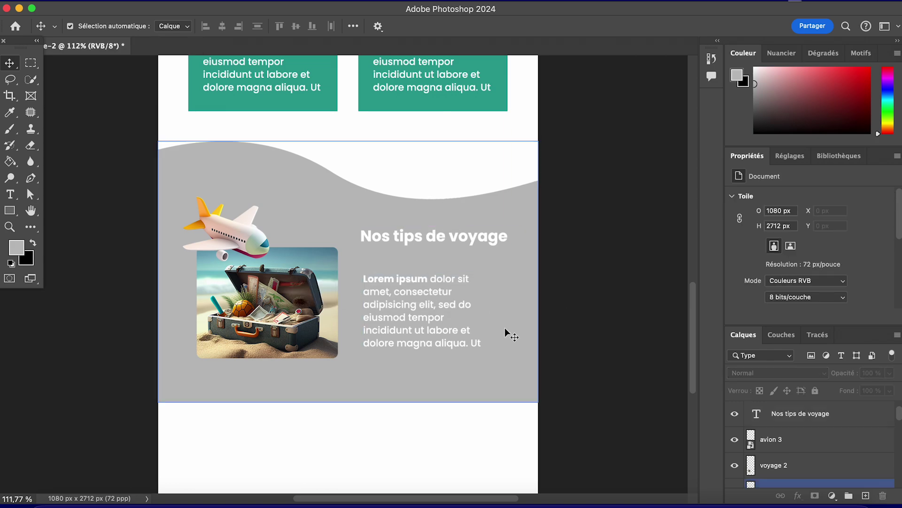
# Step: Enlarge the suitcase image slightly, then shift it and the airplane upward
pyautogui.click(207, 351)
pyautogui.hotkey('ctrl', 't')
pyautogui.moveTo(197, 357); pyautogui.dragTo(184, 368)
pyautogui.press('Return')
pyautogui.moveTo(263, 314); pyautogui.dragTo(267, 302)
pyautogui.moveTo(227, 230); pyautogui.dragTo(221, 219)
# Step: Move the copied paragraph up beneath "Nos tips de voyage" and enlarge its text box to the title's width
pyautogui.moveTo(418, 311); pyautogui.dragTo(416, 292)
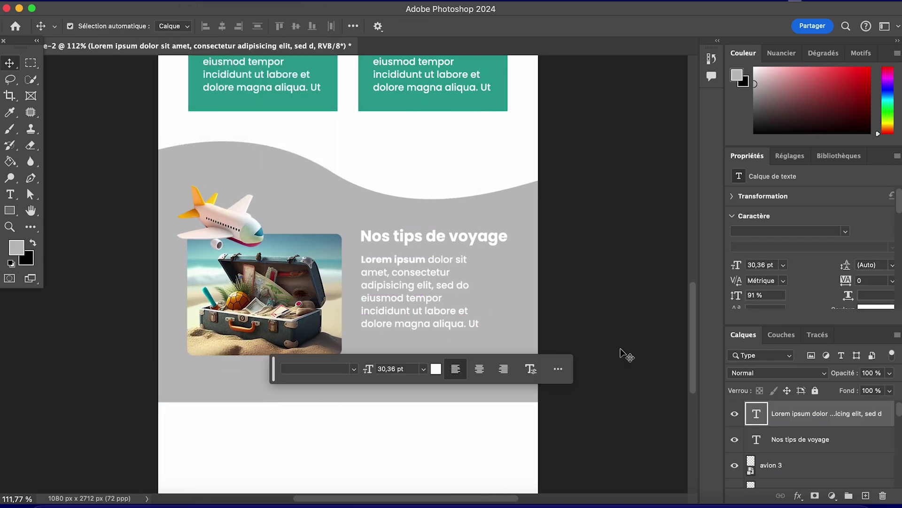
pyautogui.moveTo(483, 335); pyautogui.dragTo(516, 353)
pyautogui.scroll(2, 475, 311)
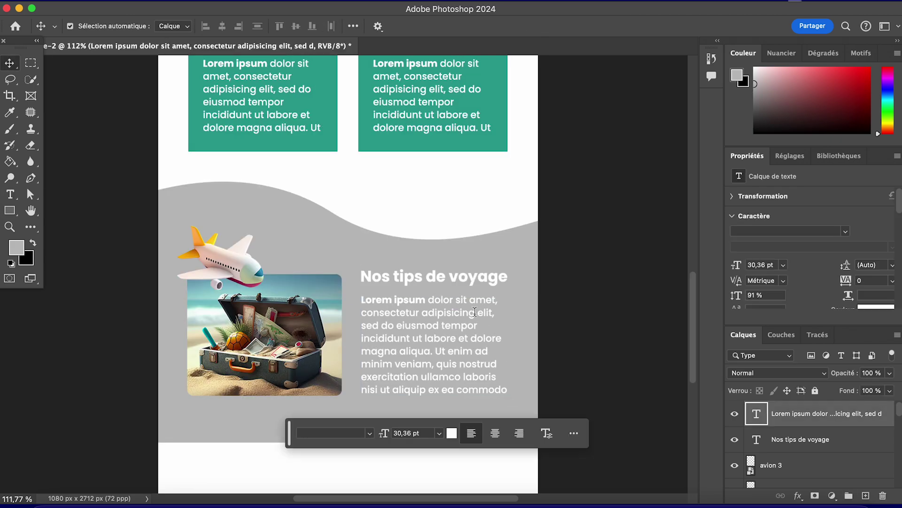
# Step: Justify the travel tips paragraph and shift it together with its title slightly to the right
pyautogui.hotkey('ctrl', 'a')
pyautogui.scroll(-3, 822, 224)
pyautogui.click(821, 224)
pyautogui.press('Escape')
pyautogui.scroll(-1, 489, 350)
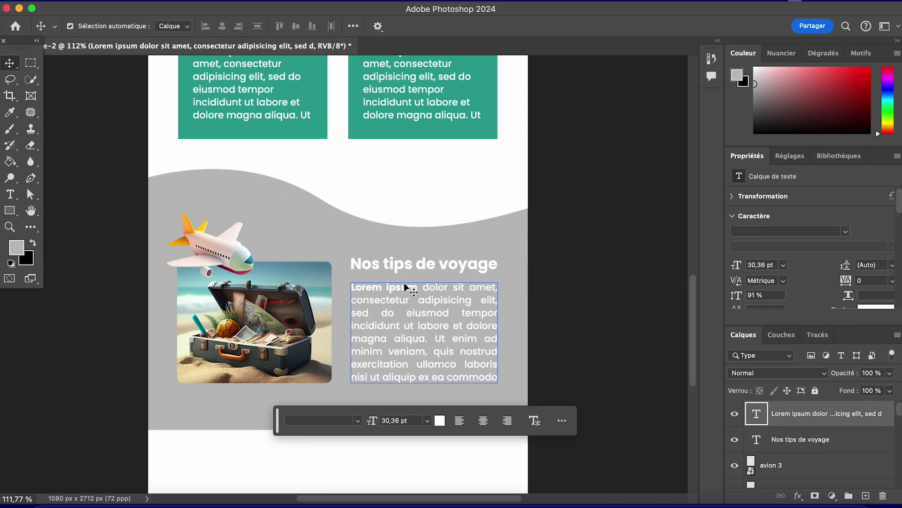
pyautogui.press('Escape')
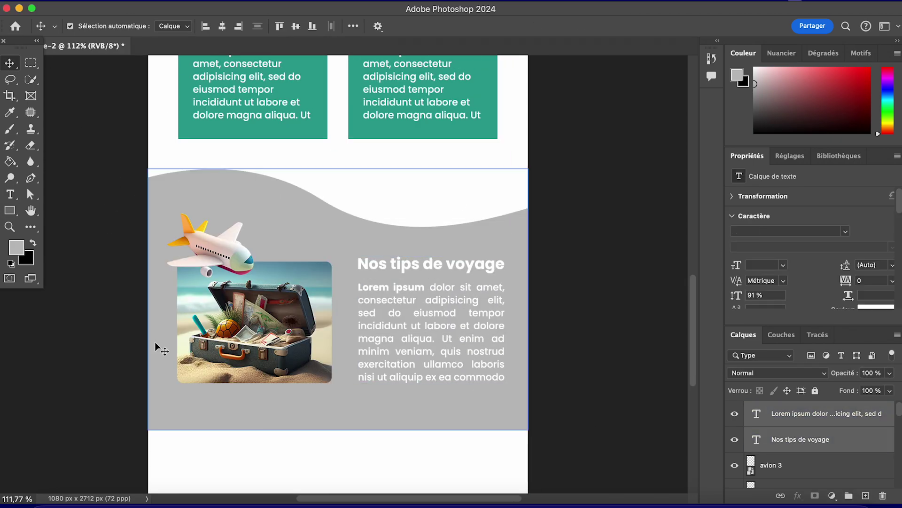
pyautogui.click(91, 268)
# Step: Justify the description paragraphs in both the Venise and Rome cards
pyautogui.scroll(5, 90, 268)
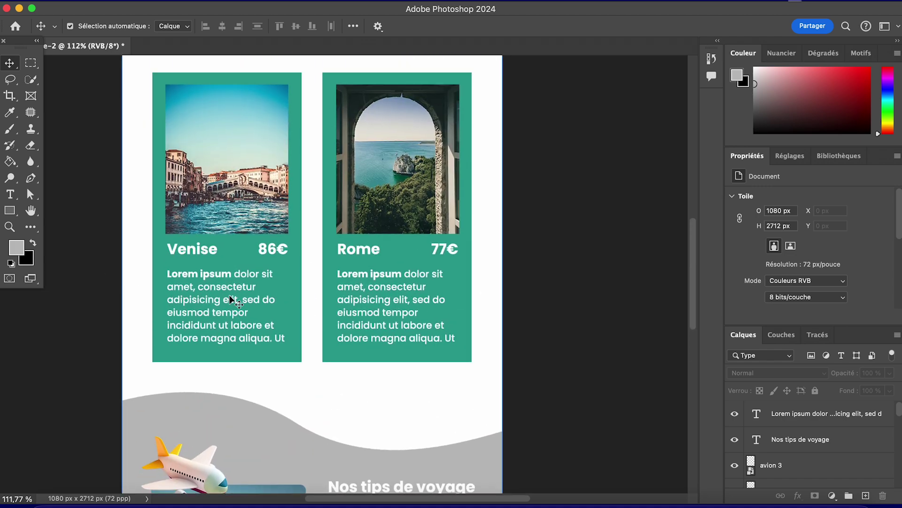
pyautogui.click(230, 299)
pyautogui.click(381, 313)
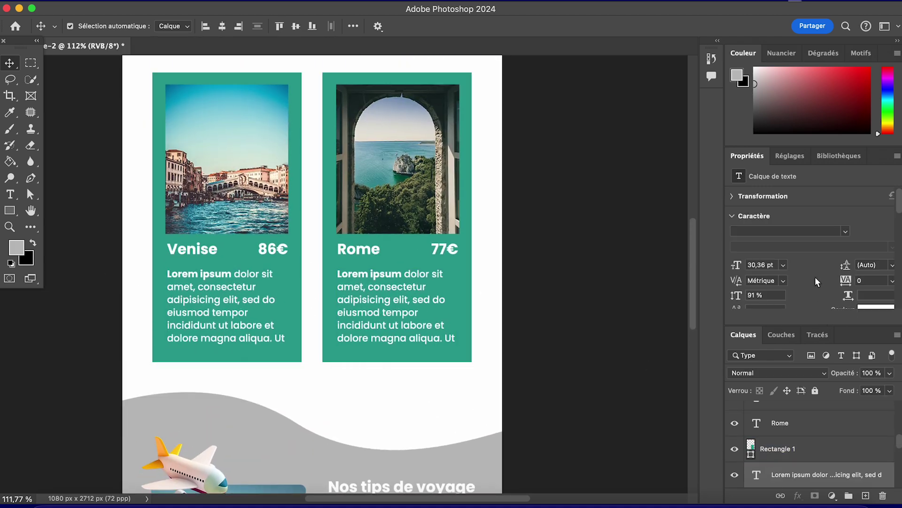
pyautogui.scroll(-5, 815, 277)
pyautogui.click(891, 198)
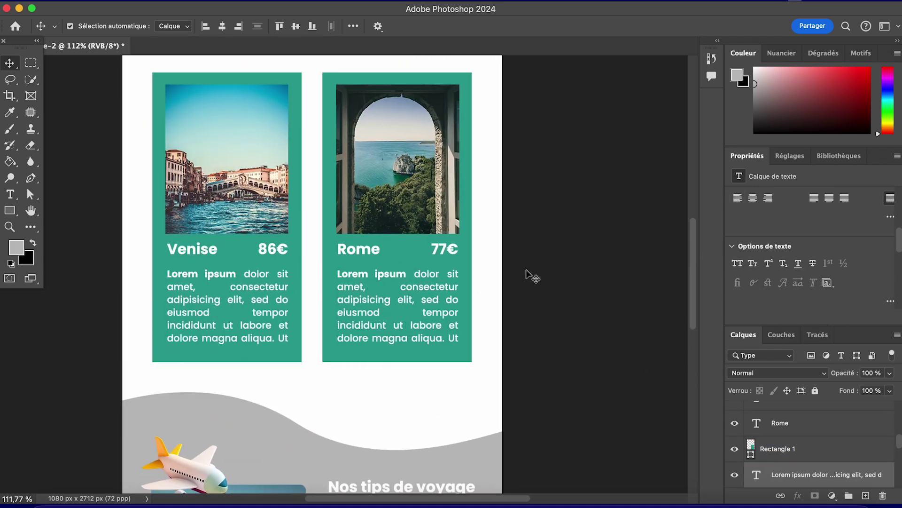
pyautogui.click(544, 274)
# Step: Crop the empty white area at the bottom of the poster to a canvas height of 2587 px
pyautogui.scroll(10, 545, 273)
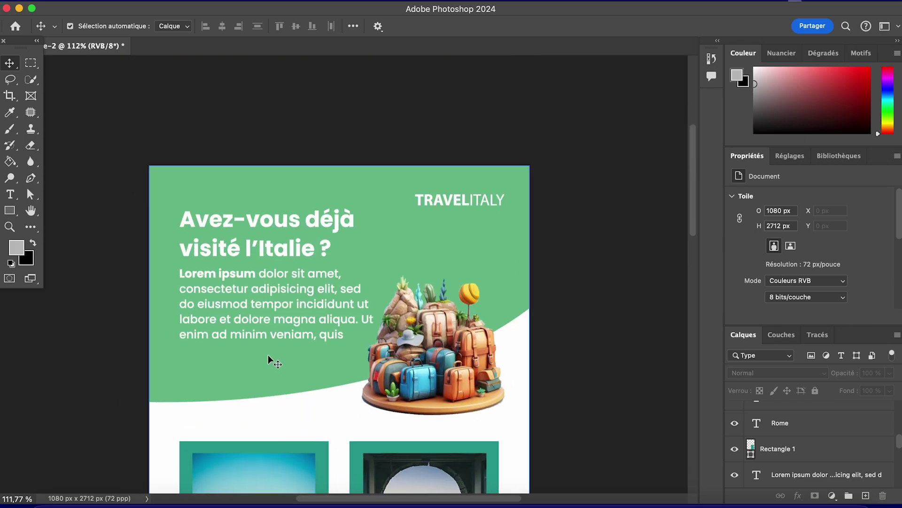
pyautogui.scroll(-3, 267, 338)
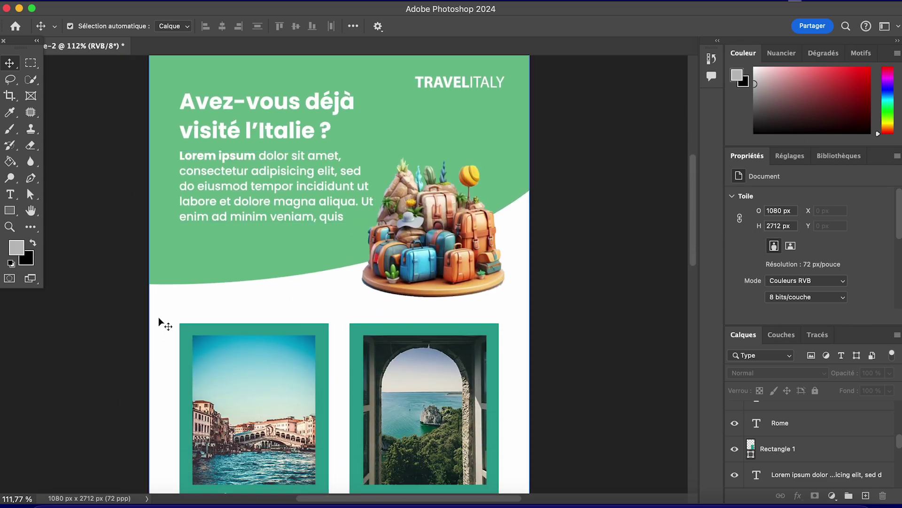
pyautogui.scroll(-8, 159, 317)
pyautogui.hscroll(-1, 159, 317)
pyautogui.scroll(-7, 158, 317)
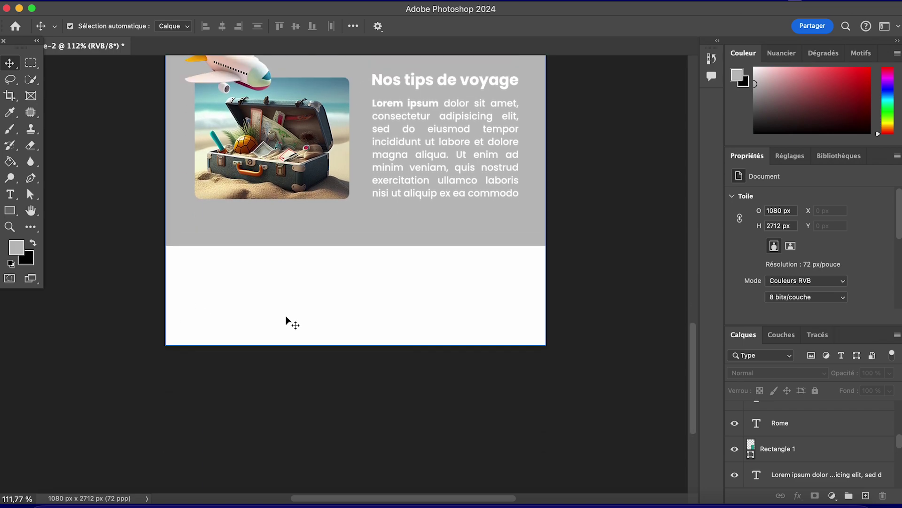
pyautogui.click(10, 95)
pyautogui.moveTo(353, 343); pyautogui.dragTo(353, 320)
pyautogui.press('v')
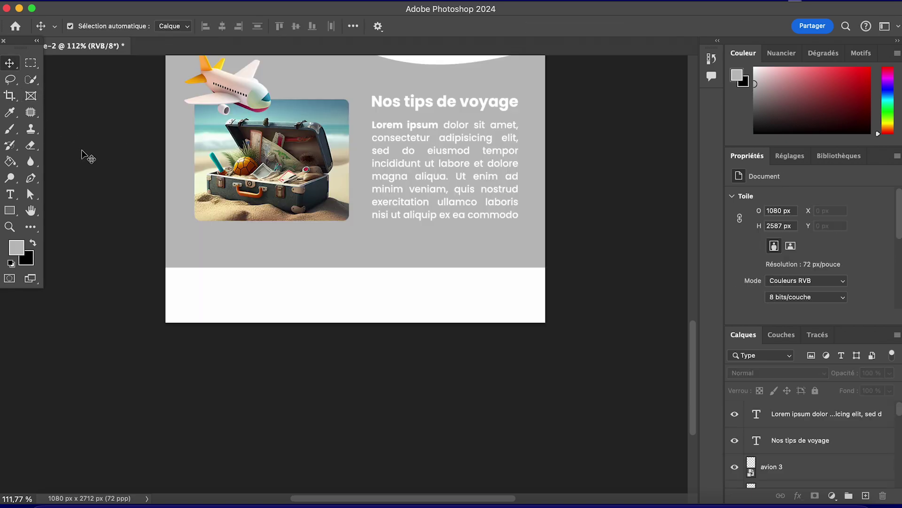
# Step: Review the whole poster from the green header through the city cards to the travel tips section
pyautogui.scroll(2, 89, 158)
pyautogui.scroll(-3, 89, 160)
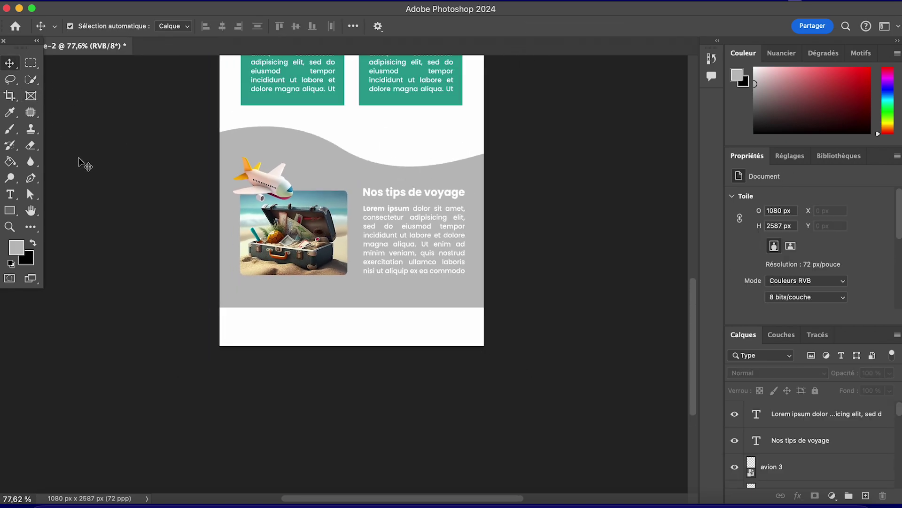
pyautogui.scroll(-3, 79, 158)
pyautogui.scroll(3, 78, 159)
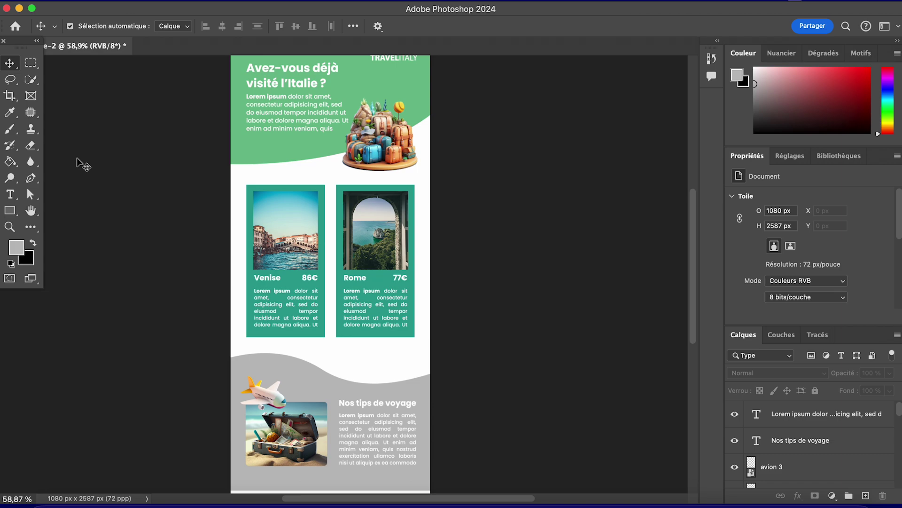
pyautogui.scroll(-3, 82, 163)
pyautogui.scroll(1, 82, 163)
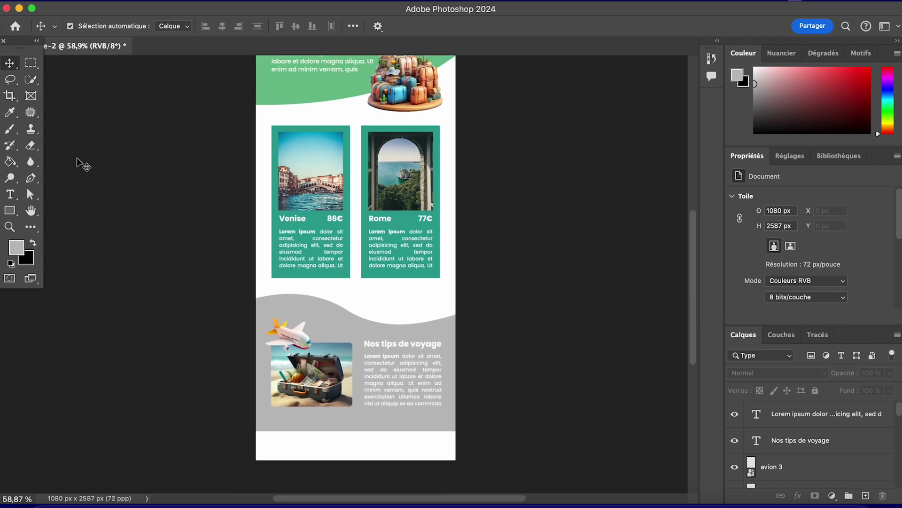
pyautogui.scroll(-1, 83, 163)
pyautogui.scroll(3, 83, 163)
pyautogui.scroll(5, 79, 162)
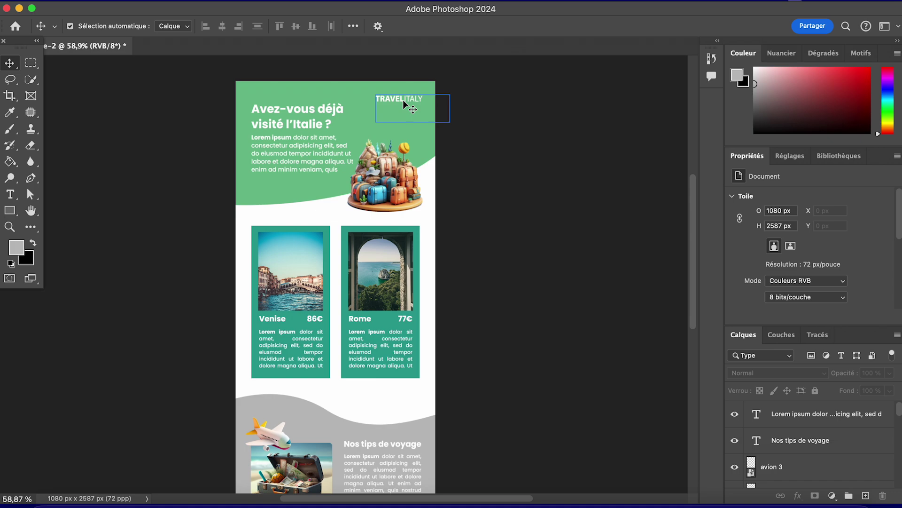
pyautogui.scroll(-4, 288, 409)
pyautogui.scroll(1, 292, 408)
pyautogui.scroll(5, 292, 408)
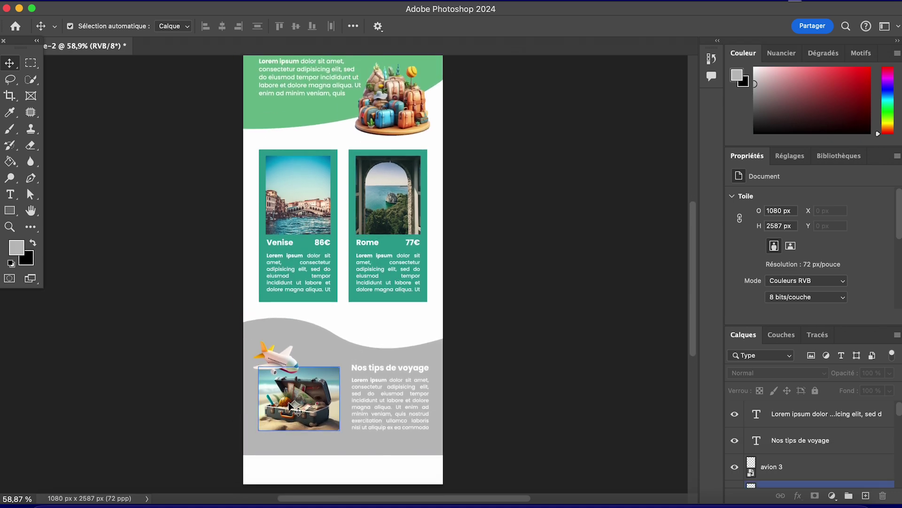
pyautogui.scroll(2, 295, 409)
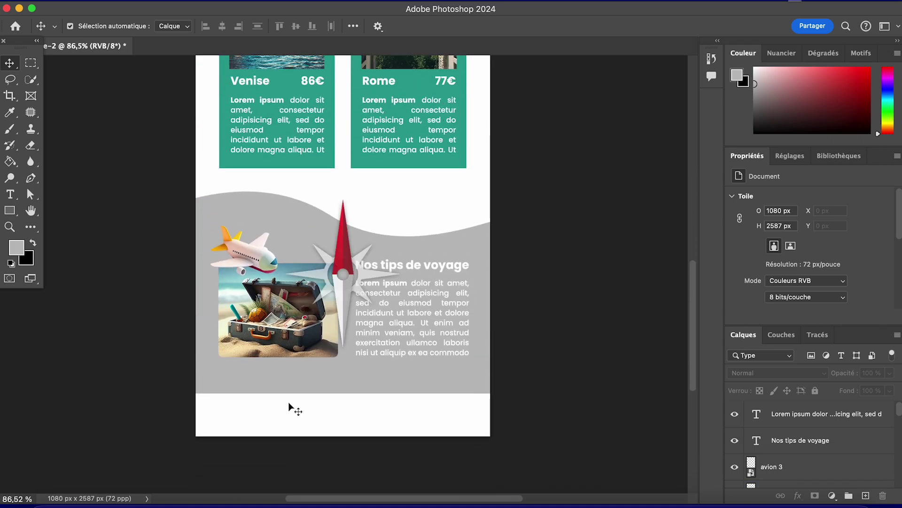
pyautogui.scroll(1, 289, 405)
pyautogui.scroll(10, 288, 405)
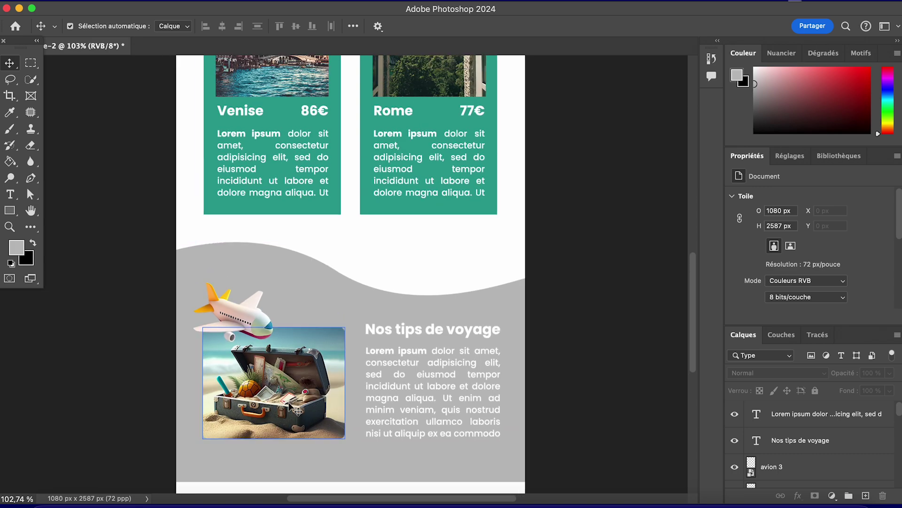
pyautogui.scroll(-1, 289, 402)
pyautogui.scroll(-2, 202, 284)
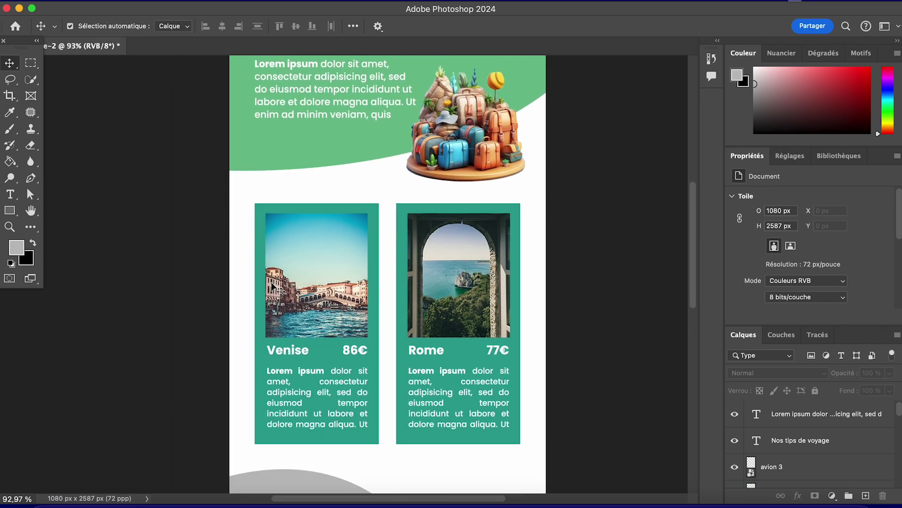
pyautogui.scroll(3, 314, 297)
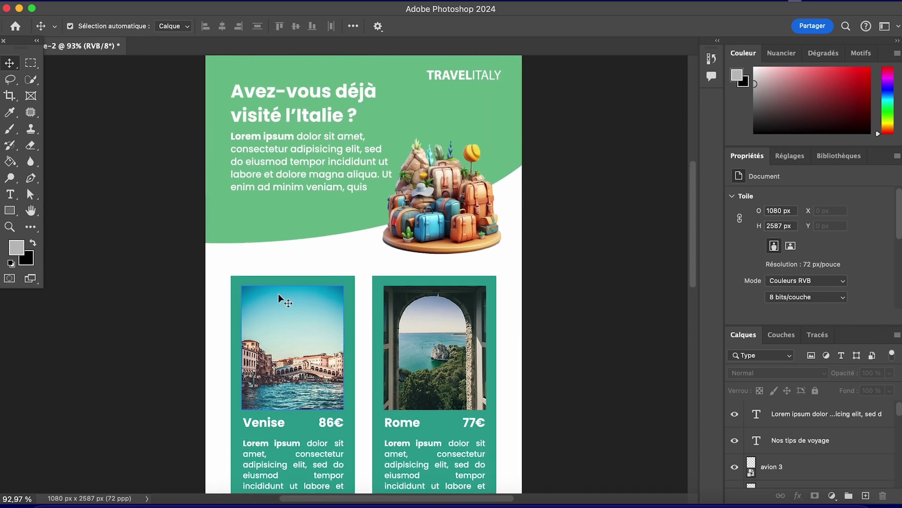
# Step: Duplicate the TRAVELITALY logo text from the header and bring the copy to the front of the layer stack
pyautogui.click(455, 79)
pyautogui.click(455, 77)
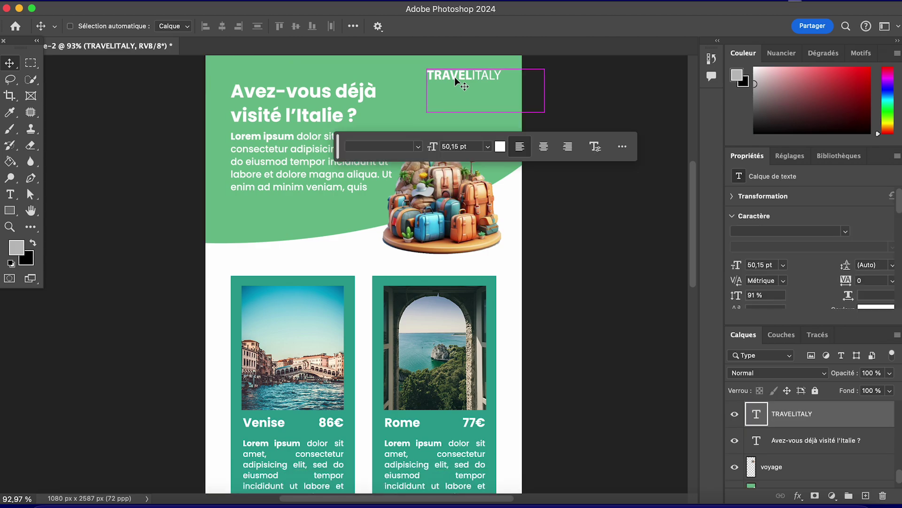
pyautogui.hotkey('ctrl', 'j')
pyautogui.scroll(-2, 411, 381)
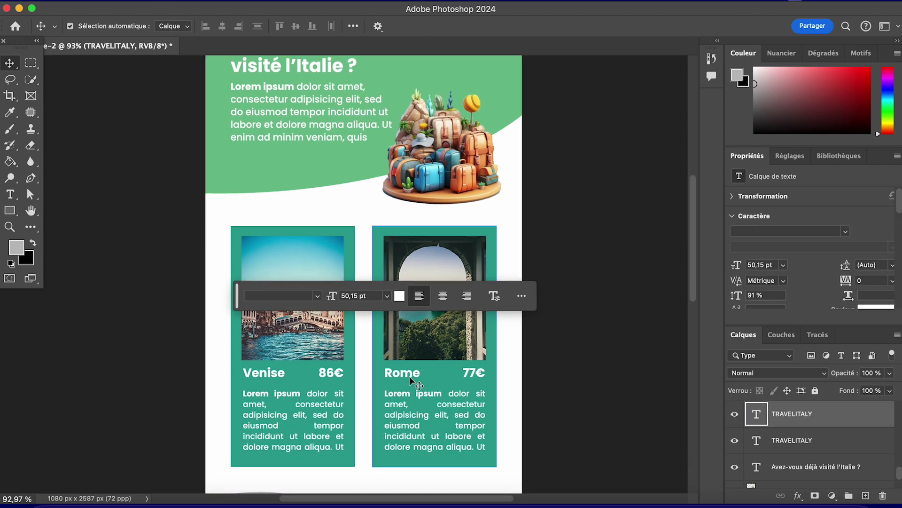
pyautogui.scroll(2, 410, 381)
pyautogui.scroll(-15, 447, 268)
pyautogui.scroll(15, 451, 268)
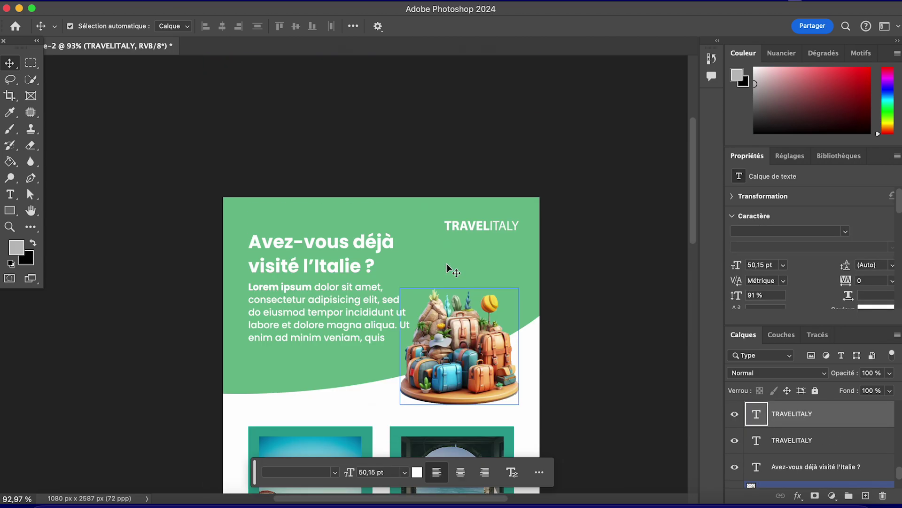
pyautogui.scroll(-8, 453, 270)
pyautogui.click(812, 428)
pyautogui.moveTo(813, 428); pyautogui.dragTo(802, 408)
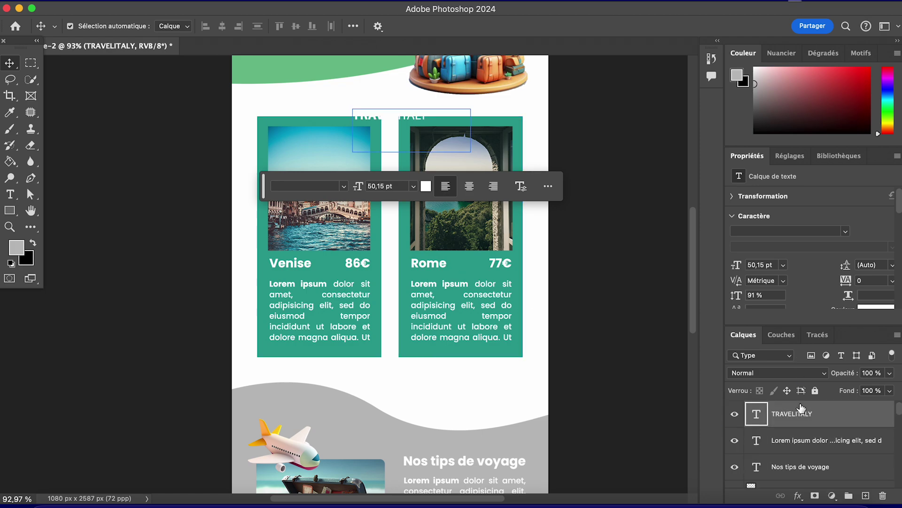
# Step: Move the copied TRAVELITALY logo down into the white footer, beneath the suitcase image
pyautogui.doubleClick(386, 125)
pyautogui.click(11, 64)
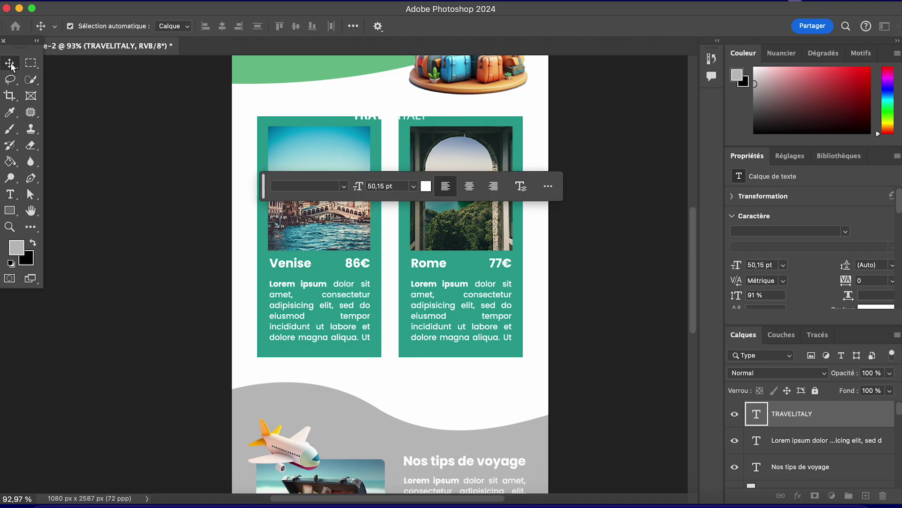
pyautogui.moveTo(386, 117); pyautogui.dragTo(364, 407)
pyautogui.scroll(-3, 351, 414)
pyautogui.scroll(-2, 350, 413)
pyautogui.moveTo(342, 224); pyautogui.dragTo(293, 425)
pyautogui.scroll(-3, 816, 287)
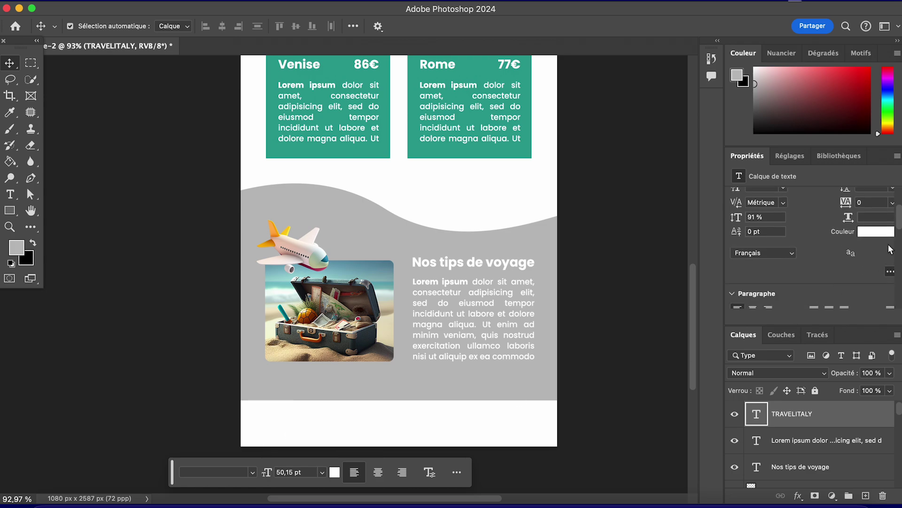
# Step: Colour the footer logo black (000000) and nudge it into line with the suitcase image's left edge
pyautogui.click(865, 231)
pyautogui.click(543, 323)
pyautogui.moveTo(542, 324); pyautogui.dragTo(423, 505)
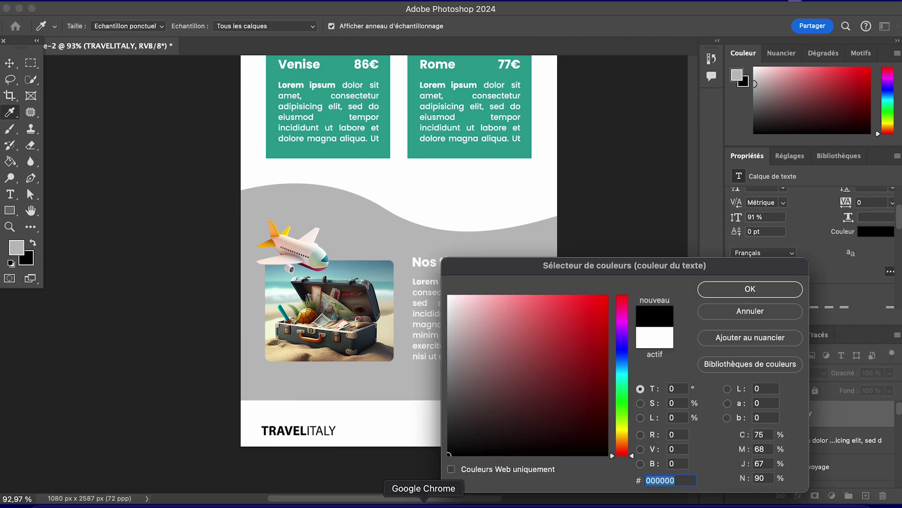
pyautogui.click(748, 290)
pyautogui.click(117, 223)
pyautogui.moveTo(328, 403); pyautogui.dragTo(332, 394)
# Step: Crop the footer's lower edge so the canvas is 2565 px high, leaving even space around the logo
pyautogui.scroll(-5, 178, 343)
pyautogui.press('c')
pyautogui.moveTo(397, 318); pyautogui.dragTo(400, 310)
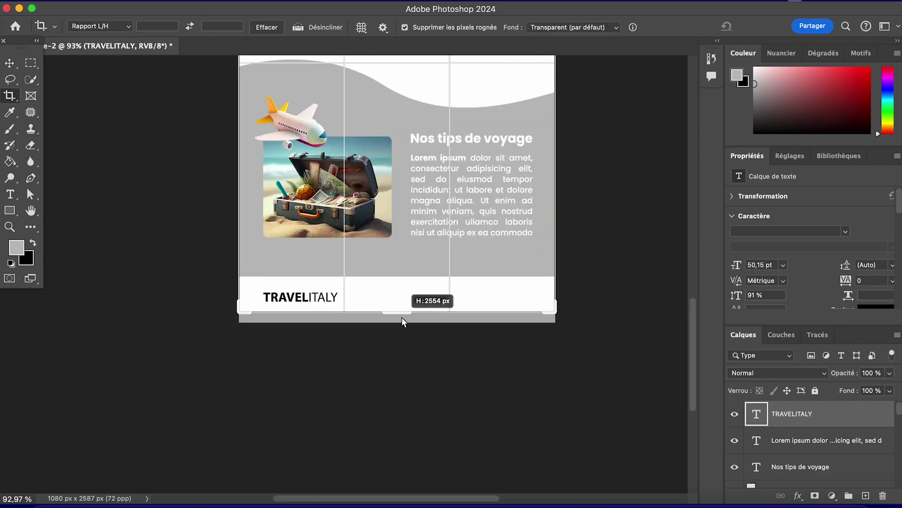
pyautogui.scroll(5, 343, 271)
pyautogui.moveTo(527, 413); pyautogui.dragTo(527, 416)
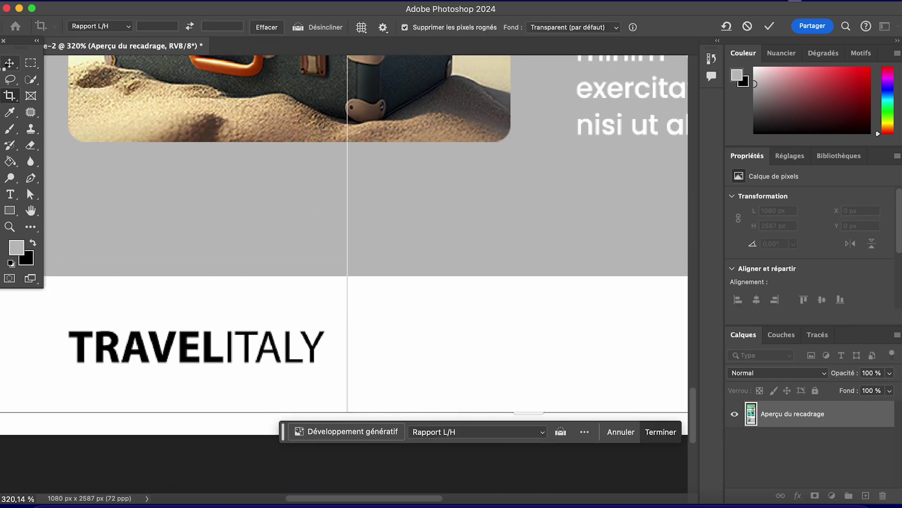
pyautogui.press('Return')
pyautogui.press('v')
pyautogui.scroll(-1, 231, 232)
pyautogui.scroll(-8, 231, 231)
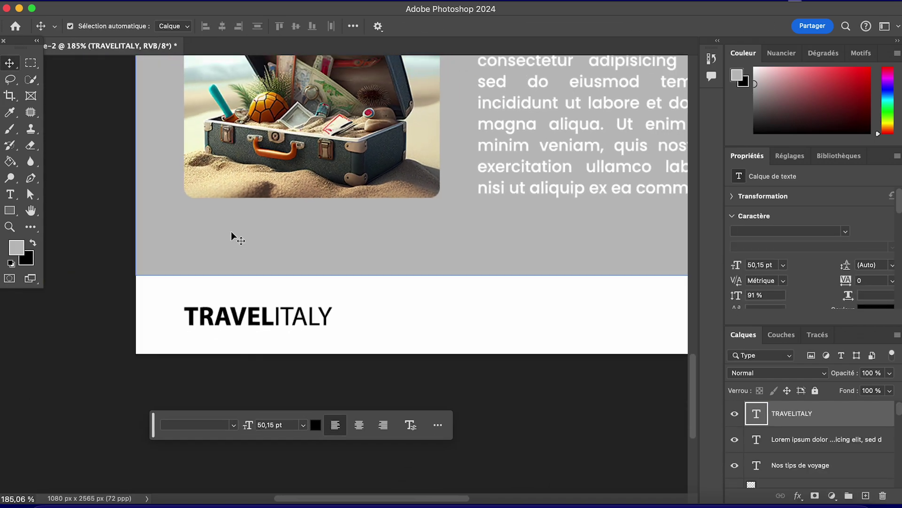
# Step: Embed facebook.png from the Téléchargements folder, shrunk to a small icon in the white footer
pyautogui.hscroll(2, 232, 235)
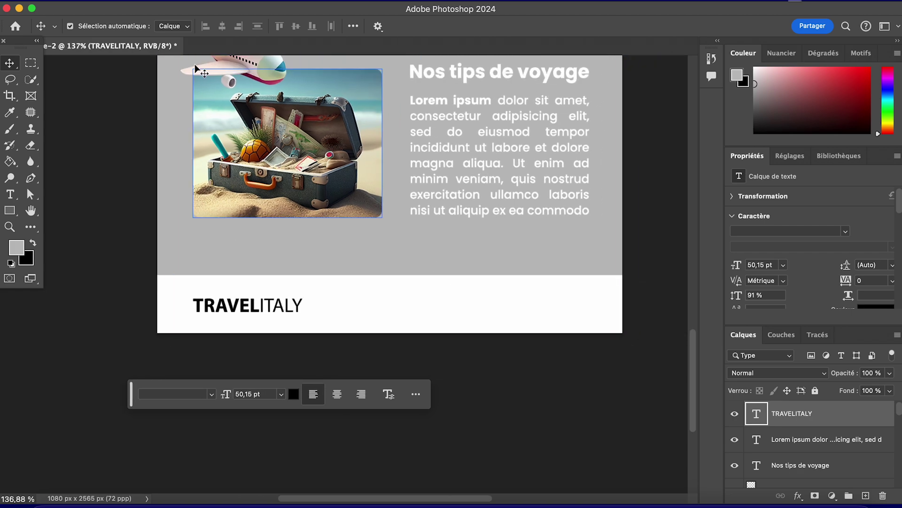
pyautogui.click(115, 1)
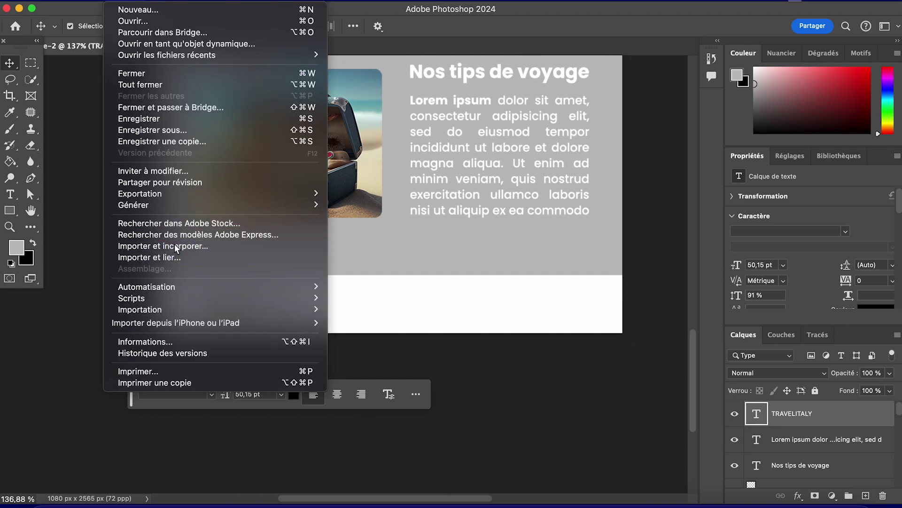
pyautogui.click(174, 245)
pyautogui.scroll(-6, 470, 182)
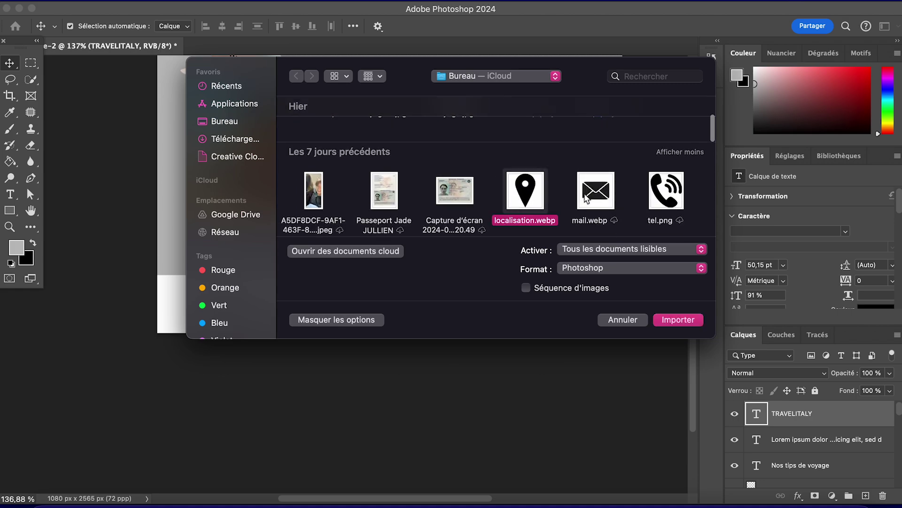
pyautogui.click(679, 326)
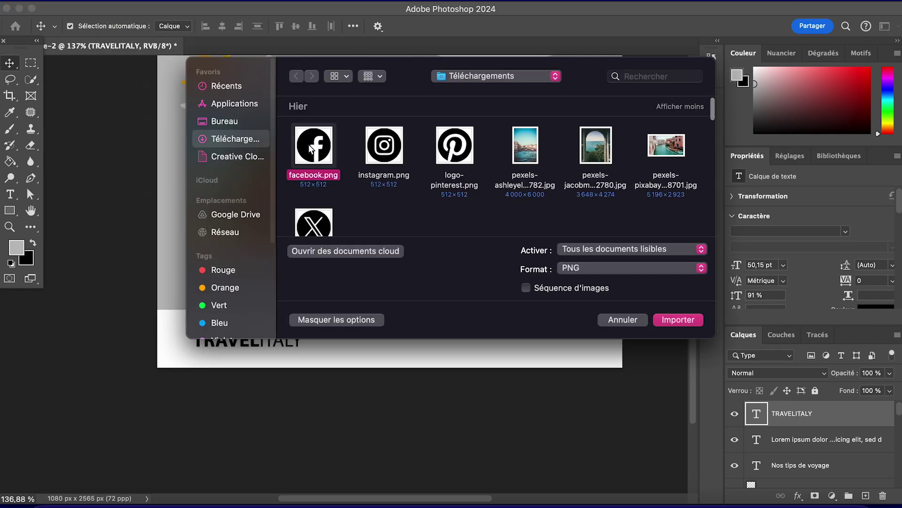
pyautogui.doubleClick(310, 150)
pyautogui.moveTo(451, 272); pyautogui.dragTo(429, 338)
pyautogui.press('Return')
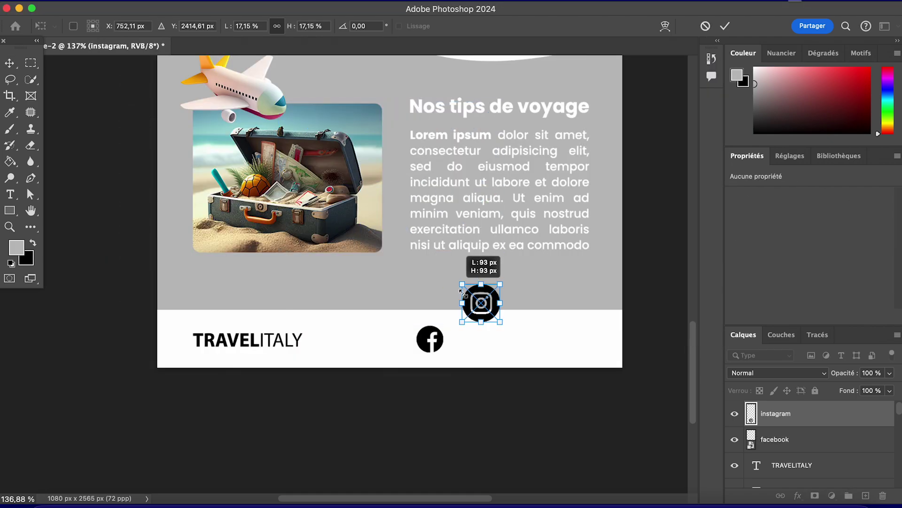
# Step: Scale the placed Instagram icon to about 62 px and set it just right of the Facebook icon
pyautogui.moveTo(462, 291); pyautogui.dragTo(476, 303)
pyautogui.moveTo(479, 306); pyautogui.dragTo(468, 339)
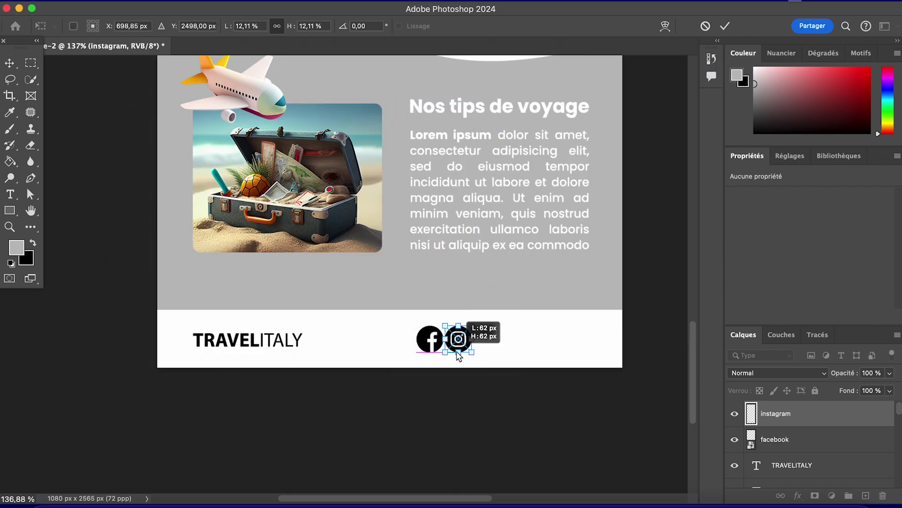
pyautogui.press('Return')
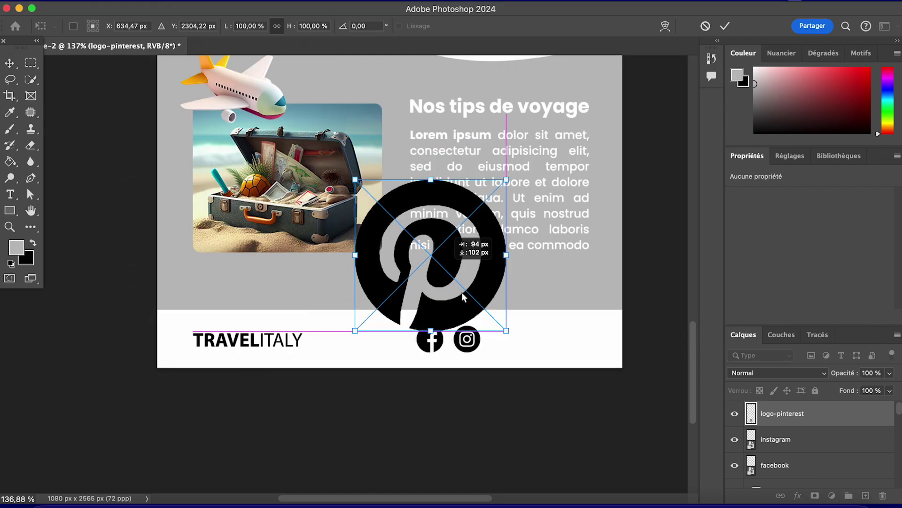
# Step: Shrink the placed Pinterest logo to match the other icons and set it right of the Instagram icon
pyautogui.moveTo(514, 342); pyautogui.dragTo(475, 303)
pyautogui.moveTo(475, 303); pyautogui.dragTo(504, 339)
pyautogui.press('Return')
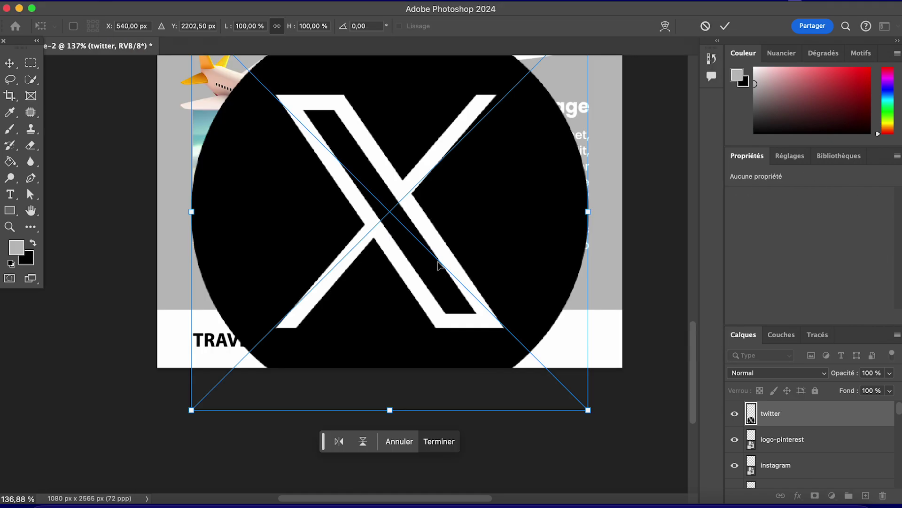
# Step: Shrink the X logo beside the Pinterest icon, then shift all four icons right to the tips paragraph's edge
pyautogui.moveTo(584, 413); pyautogui.dragTo(514, 378)
pyautogui.moveTo(447, 305); pyautogui.dragTo(539, 348)
pyautogui.press('Return')
pyautogui.moveTo(409, 376); pyautogui.dragTo(575, 339)
pyautogui.click(666, 359)
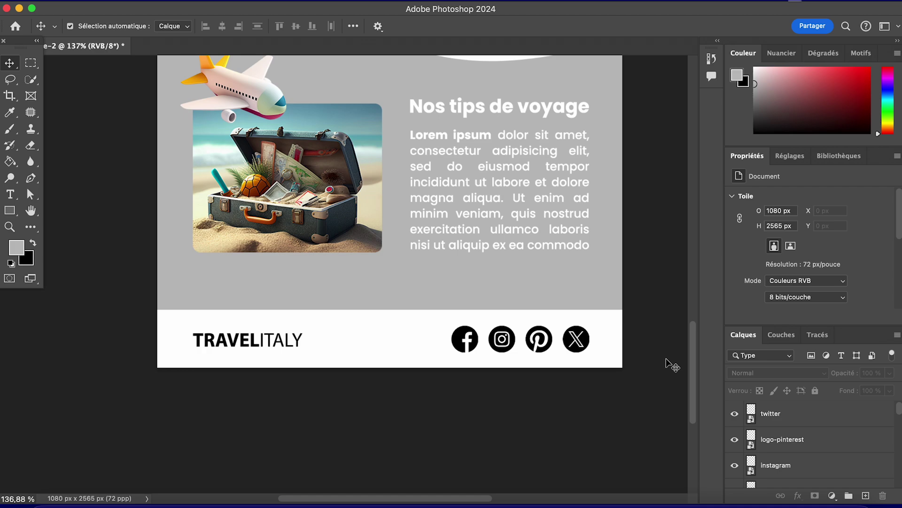
# Step: Review the whole poster, from the green header through the Venise and Rome cards to the tips section and footer
pyautogui.scroll(-3, 666, 358)
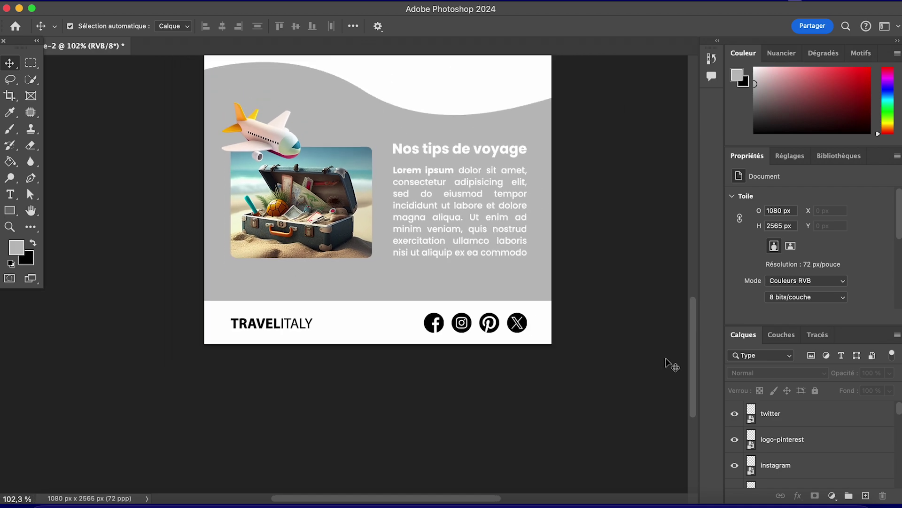
pyautogui.scroll(-3, 666, 357)
pyautogui.scroll(10, 455, 303)
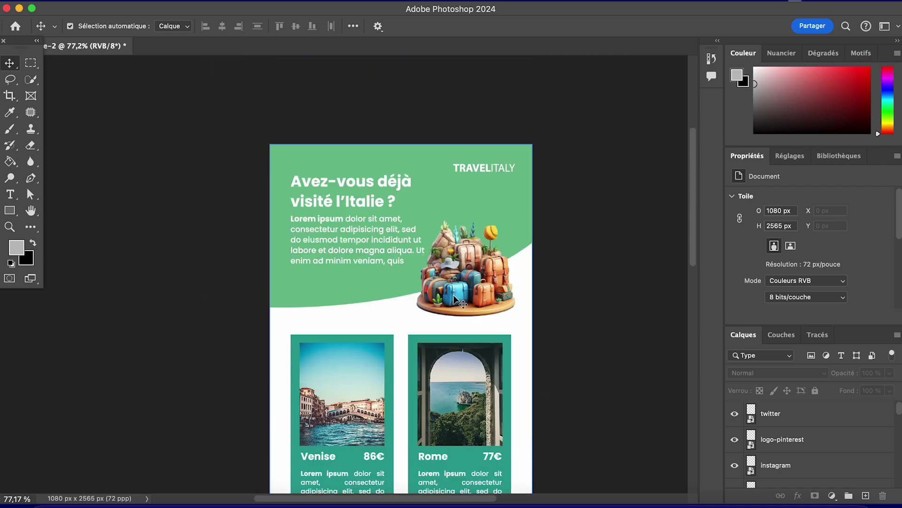
pyautogui.scroll(-5, 454, 299)
pyautogui.scroll(3, 454, 299)
pyautogui.scroll(-3, 454, 299)
pyautogui.scroll(2, 454, 301)
pyautogui.scroll(-6, 454, 300)
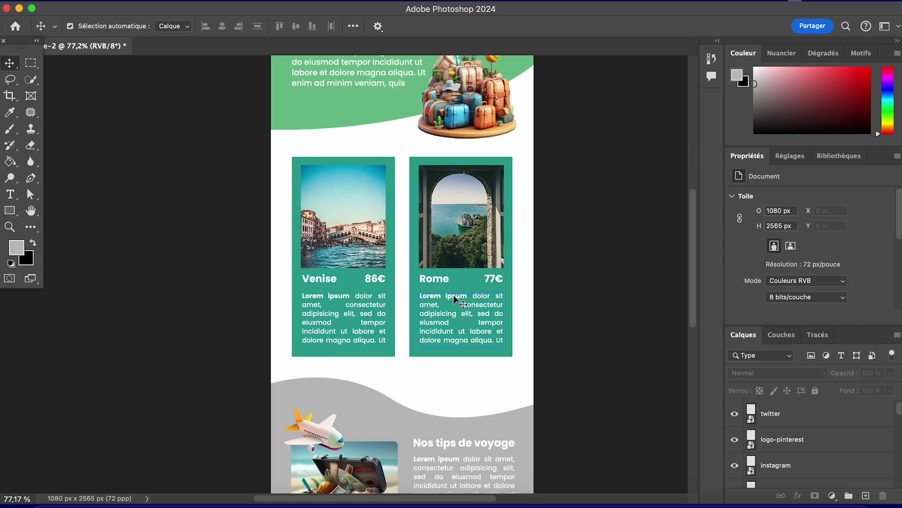
pyautogui.scroll(-6, 454, 300)
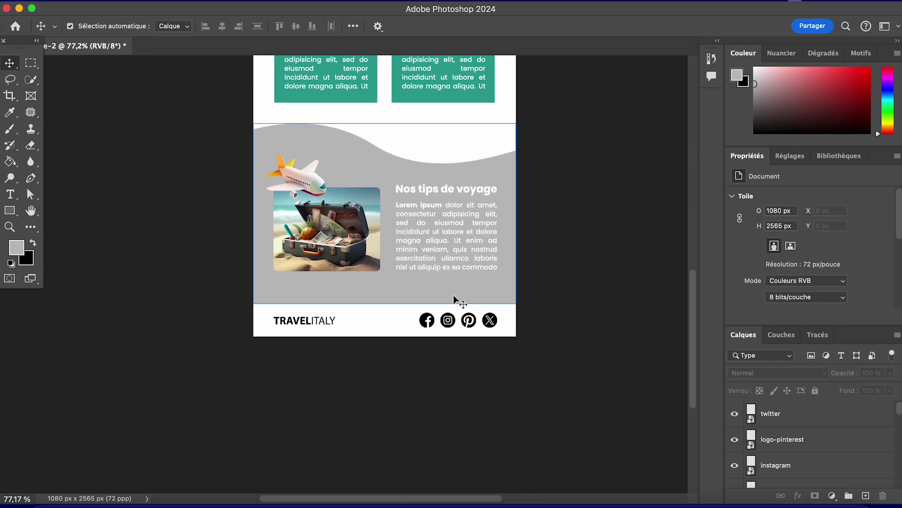
pyautogui.scroll(5, 454, 296)
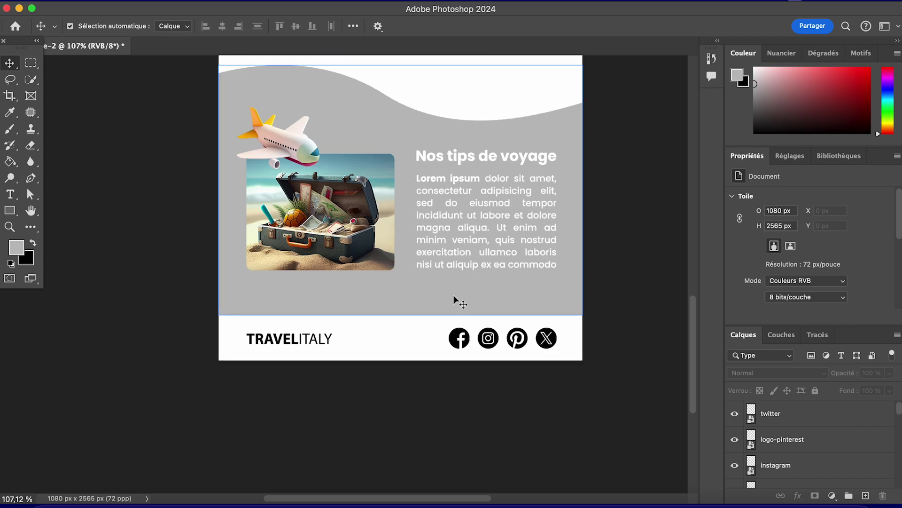
pyautogui.scroll(2, 454, 295)
pyautogui.scroll(5, 454, 296)
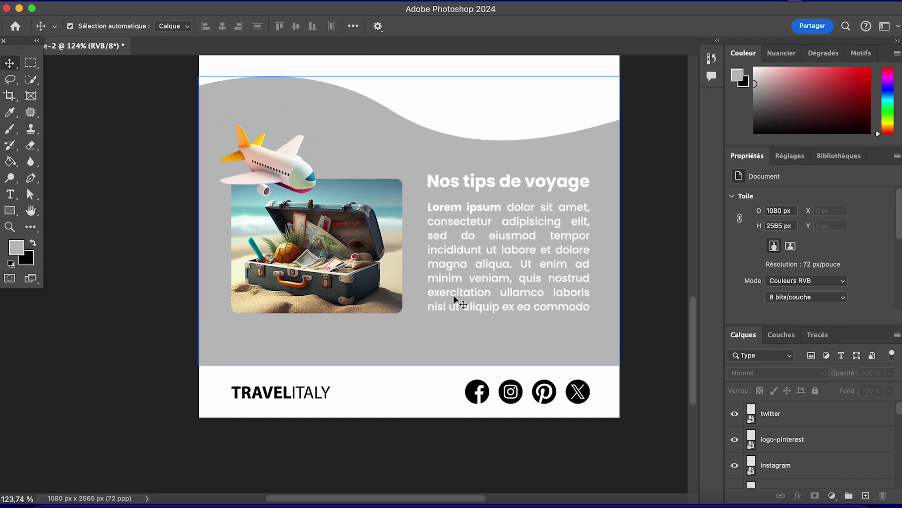
pyautogui.scroll(10, 454, 301)
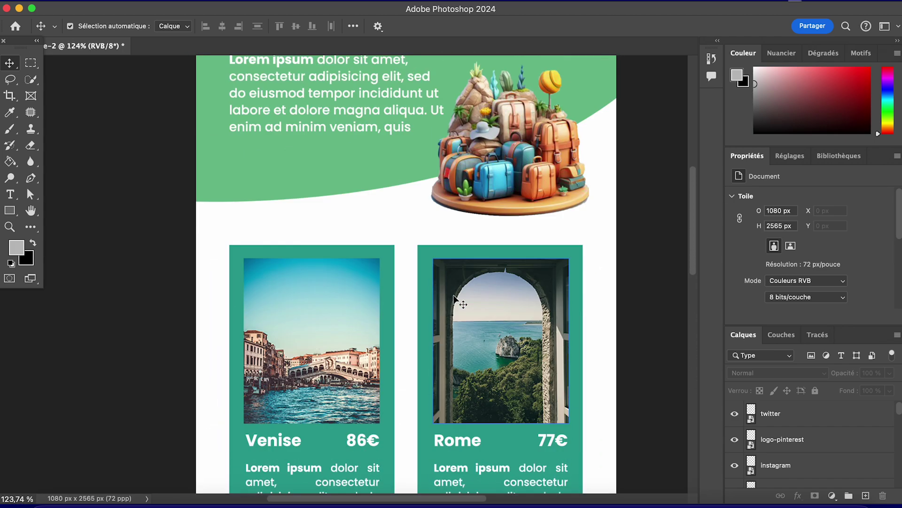
pyautogui.scroll(-1, 455, 301)
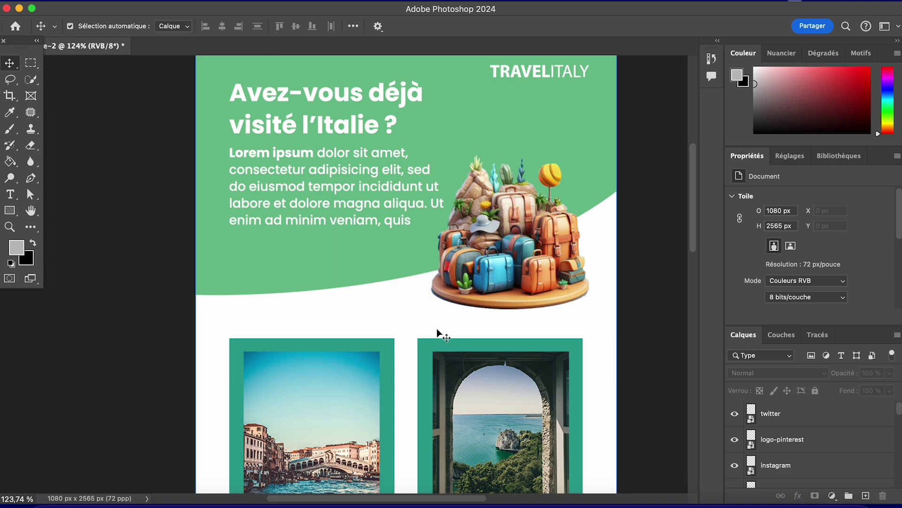
pyautogui.scroll(-4, 437, 328)
pyautogui.scroll(-5, 436, 328)
pyautogui.scroll(1, 418, 297)
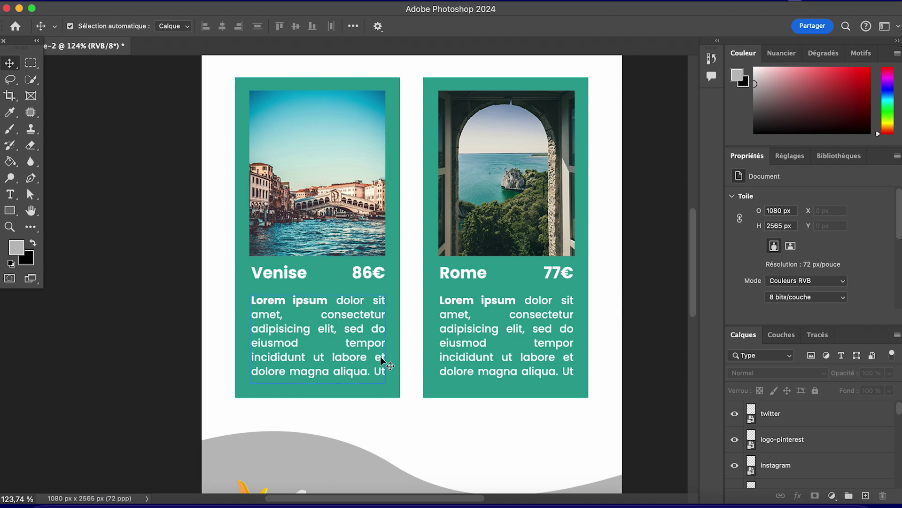
pyautogui.scroll(1, 282, 221)
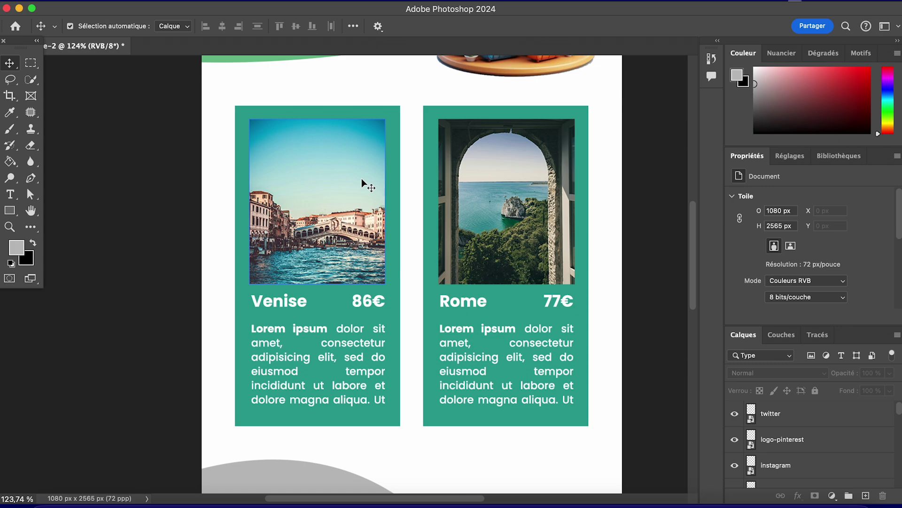
pyautogui.moveTo(837, 484); pyautogui.dragTo(850, 454)
# Step: Draw a slice of about 424 × 822 px around the green Venise card with the Slice tool
pyautogui.click(11, 98)
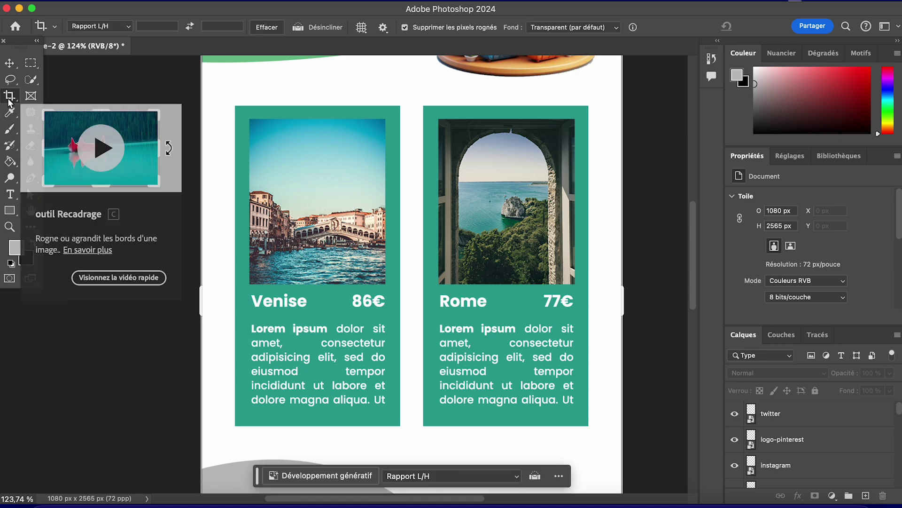
pyautogui.rightClick(17, 101)
pyautogui.click(64, 122)
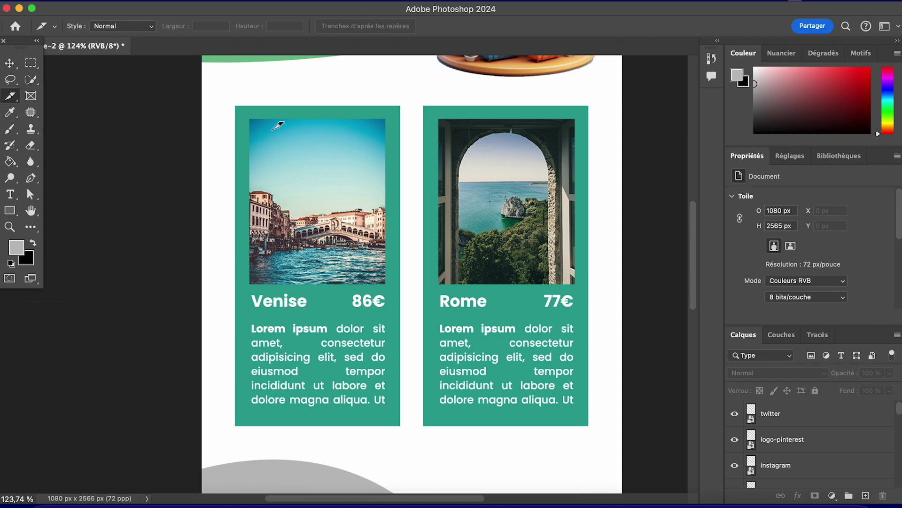
pyautogui.moveTo(236, 106); pyautogui.dragTo(400, 425)
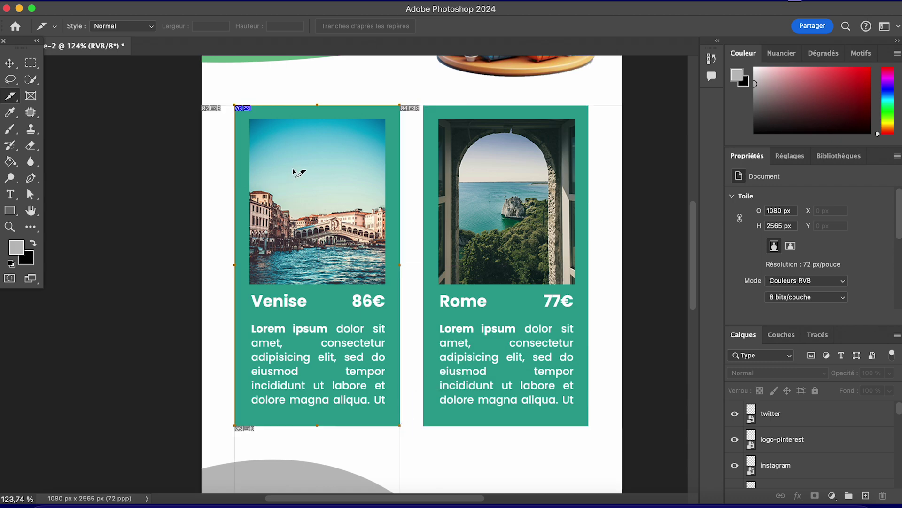
pyautogui.rightClick(355, 154)
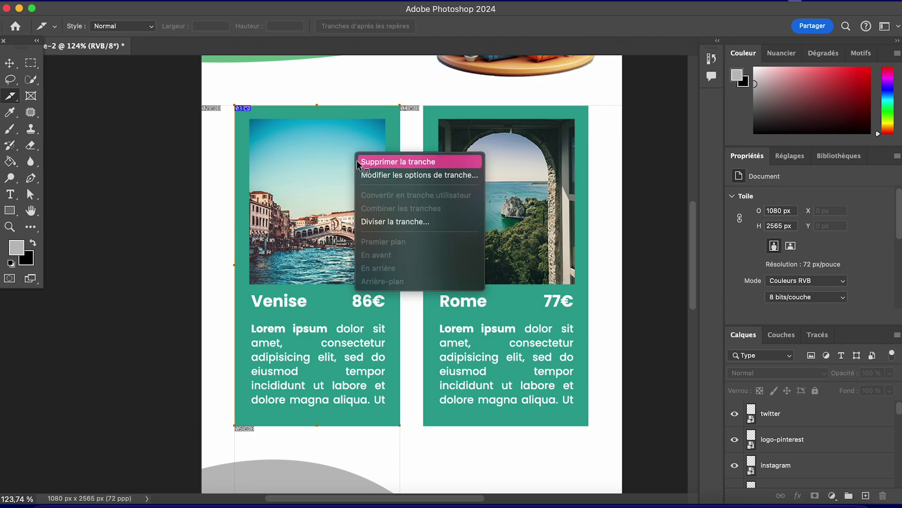
pyautogui.click(386, 174)
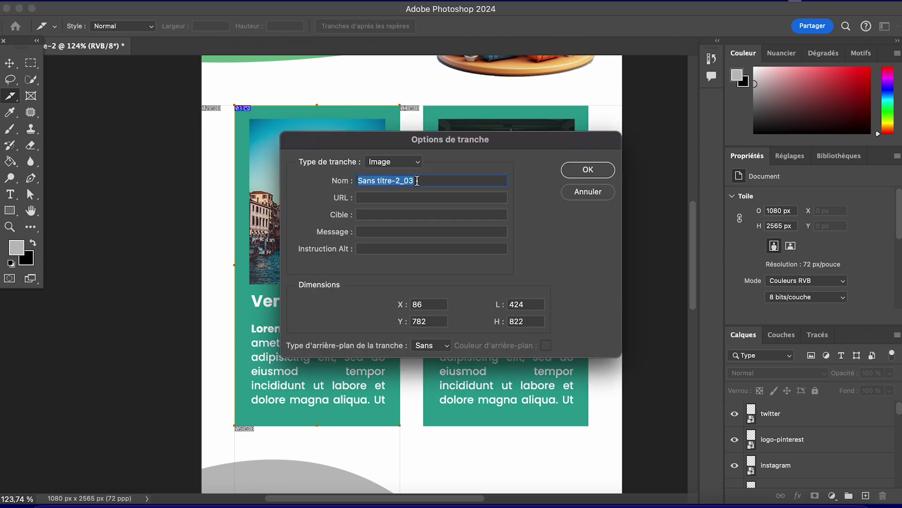
pyautogui.write('Hotel')
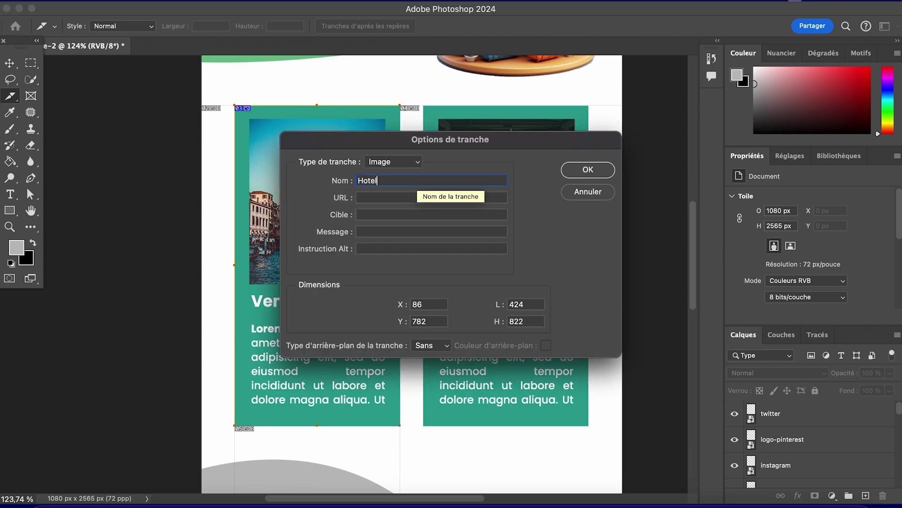
pyautogui.write(' VB')
pyautogui.click(376, 198)
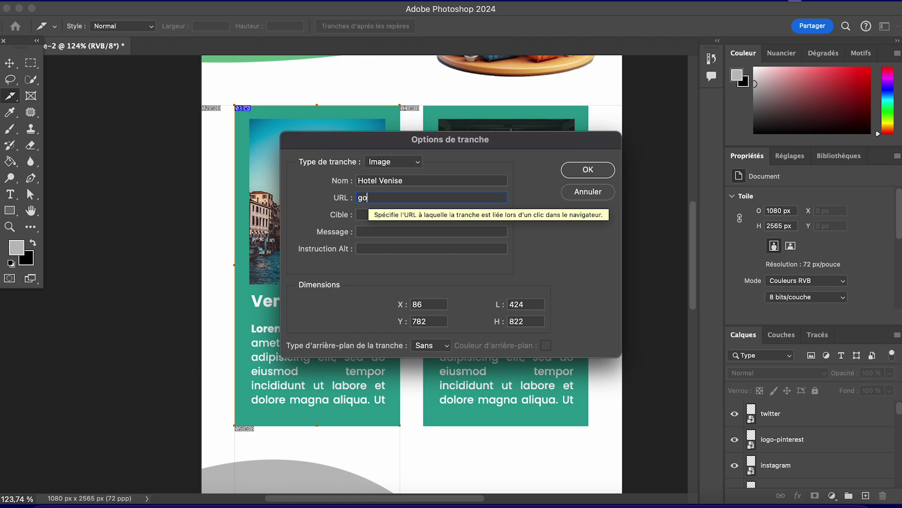
pyautogui.write('www.google.com')
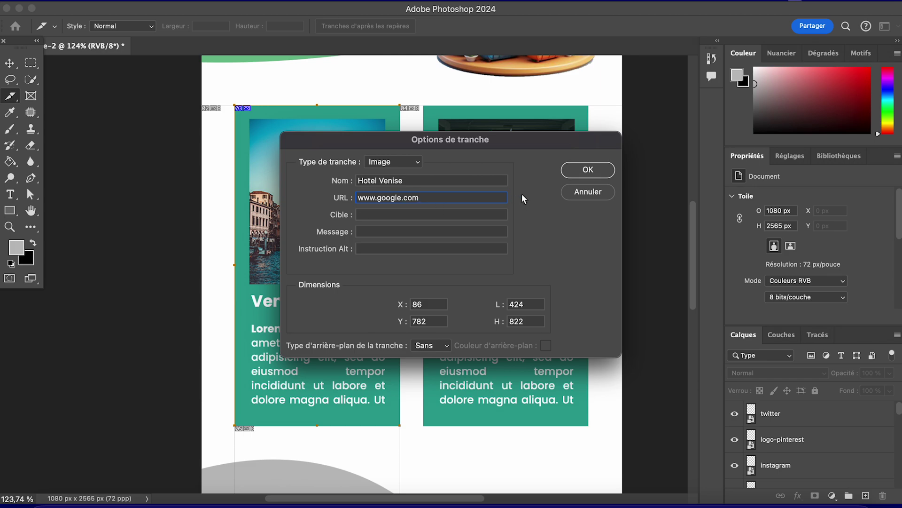
pyautogui.click(590, 178)
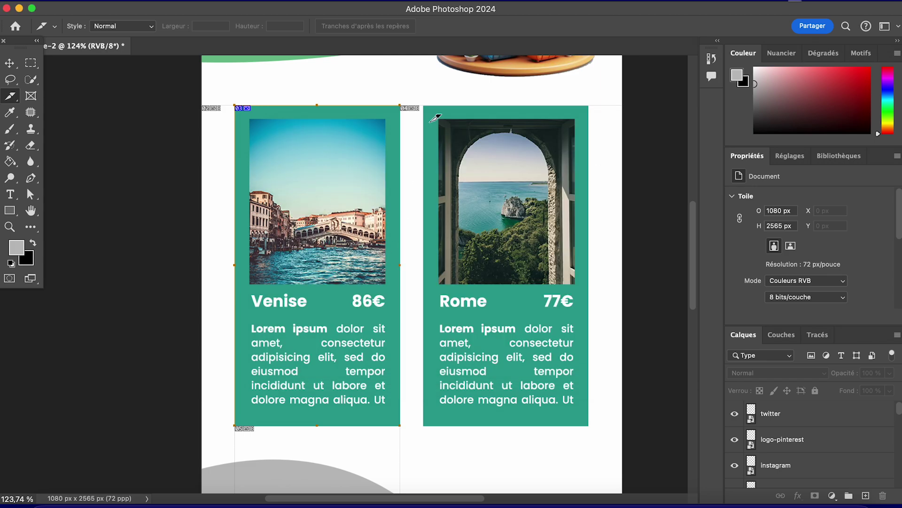
pyautogui.moveTo(424, 105); pyautogui.dragTo(591, 420)
pyautogui.rightClick(503, 271)
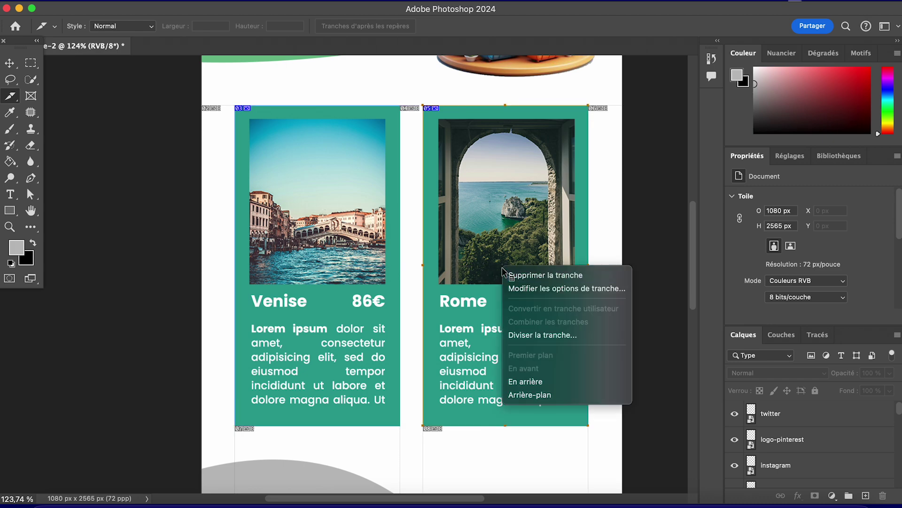
pyautogui.click(567, 289)
pyautogui.write('Hotel Rome')
pyautogui.press('Tab')
pyautogui.write('www.google.com')
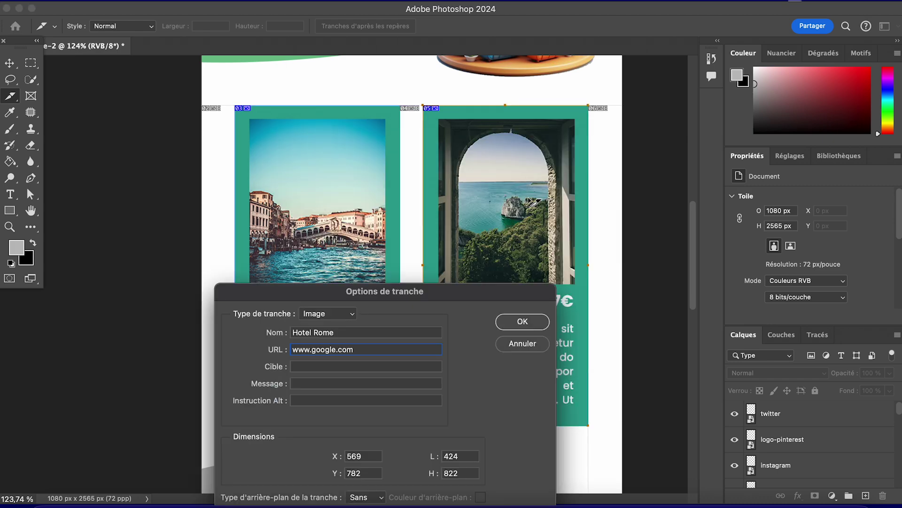
pyautogui.press('Return')
# Step: Draw a small slice over the end of the last lines of the travel-tips paragraph
pyautogui.scroll(-10, 513, 211)
pyautogui.scroll(1, 479, 207)
pyautogui.moveTo(558, 287); pyautogui.dragTo(600, 309)
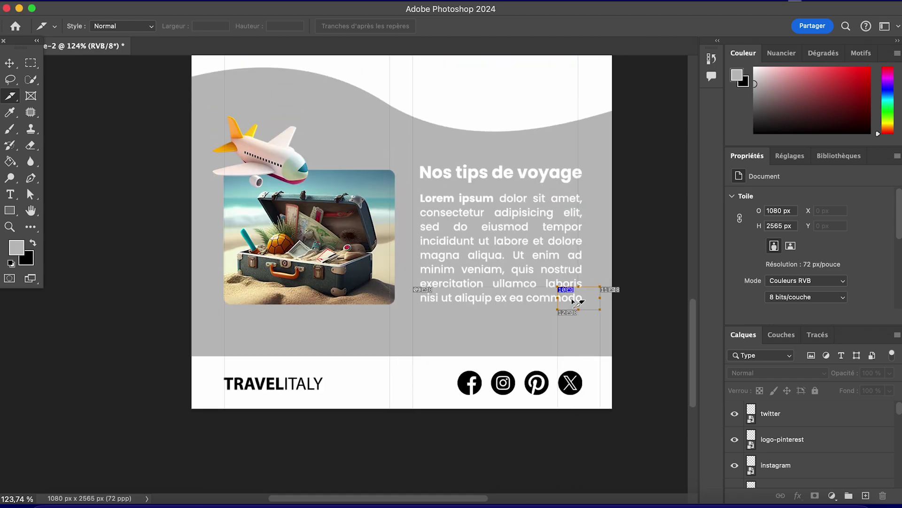
# Step: Draw a slice around the footer's Facebook icon, naming it "Facebook" with the URL facebook.com
pyautogui.moveTo(457, 371); pyautogui.dragTo(482, 395)
pyautogui.doubleClick(470, 383)
pyautogui.write('Facebook')
pyautogui.click(343, 343)
pyautogui.write('facebook.com')
pyautogui.click(522, 316)
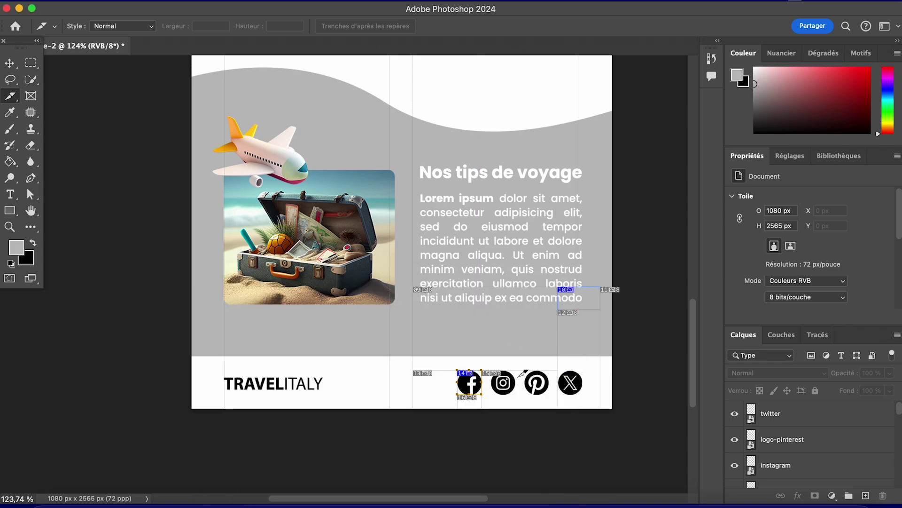
# Step: Draw a slice of about 62 × 62 px around the Pinterest icon, naming it "pinterest" with the URL pinterest.com
pyautogui.moveTo(525, 371); pyautogui.dragTo(549, 395)
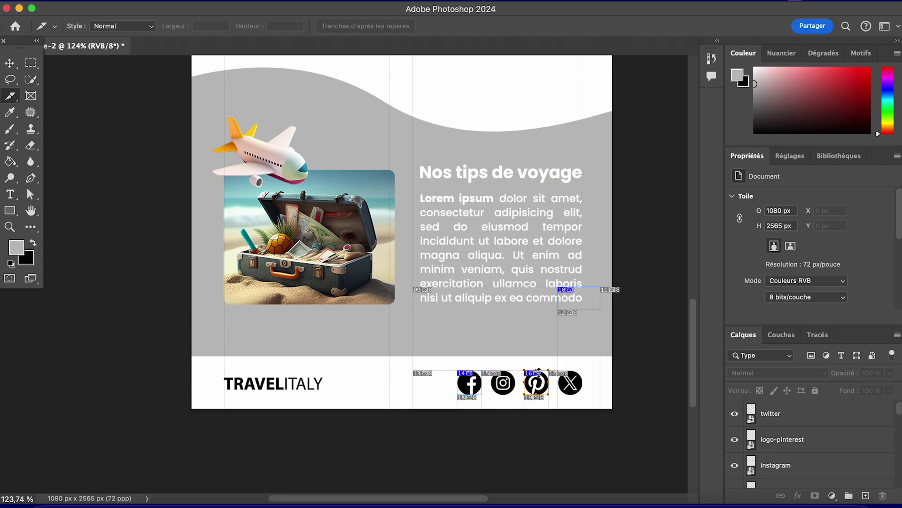
pyautogui.rightClick(538, 379)
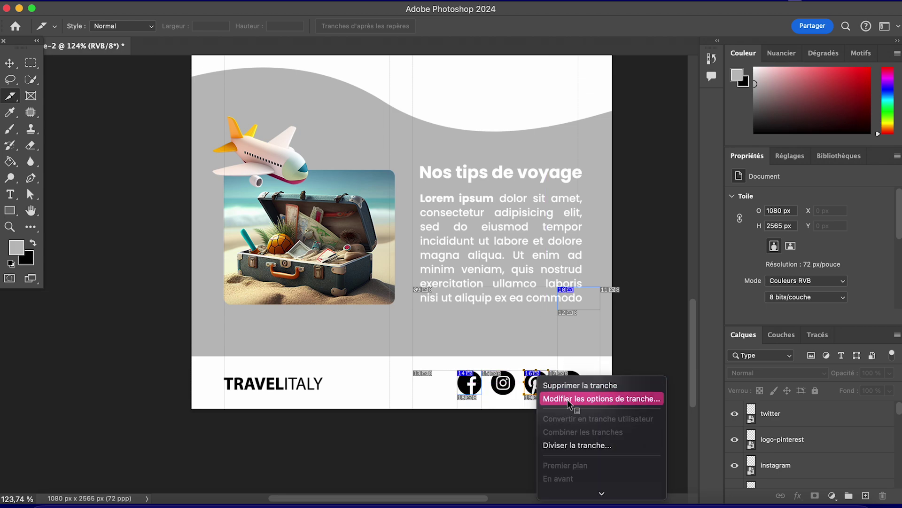
pyautogui.click(567, 399)
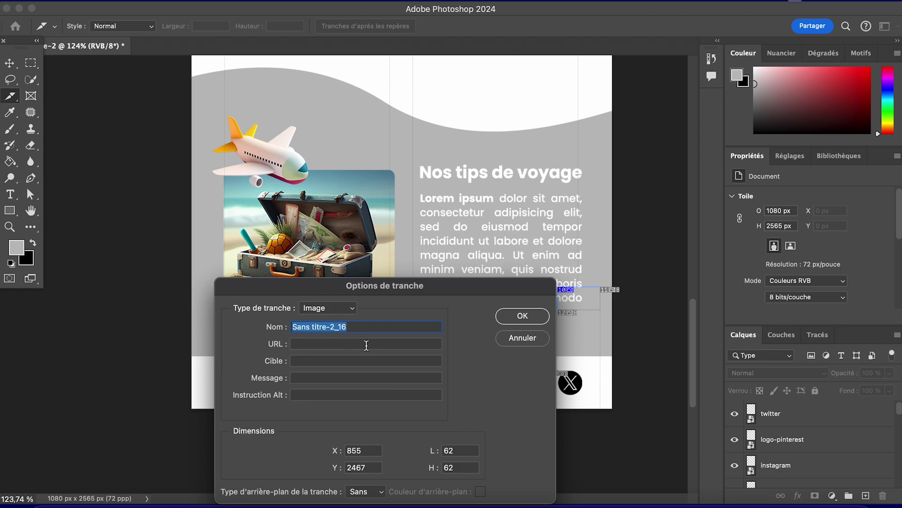
pyautogui.write('pinterest')
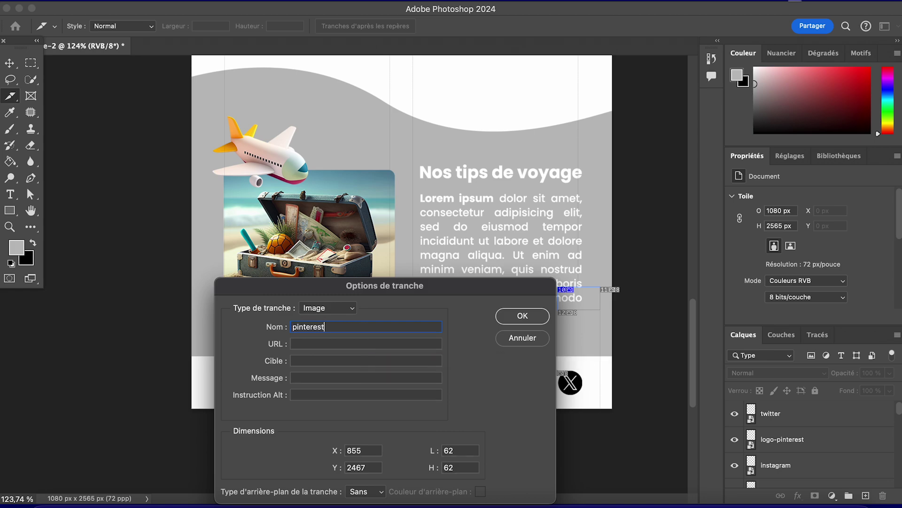
pyautogui.write('pinterest.com')
pyautogui.click(517, 318)
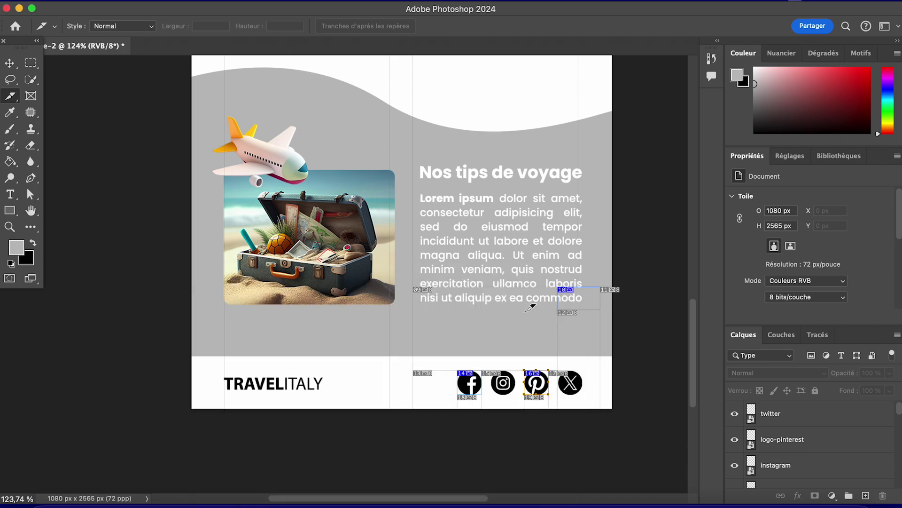
# Step: Switch to the Move tool and review the slices across the header, the two cards and the tips section
pyautogui.click(10, 62)
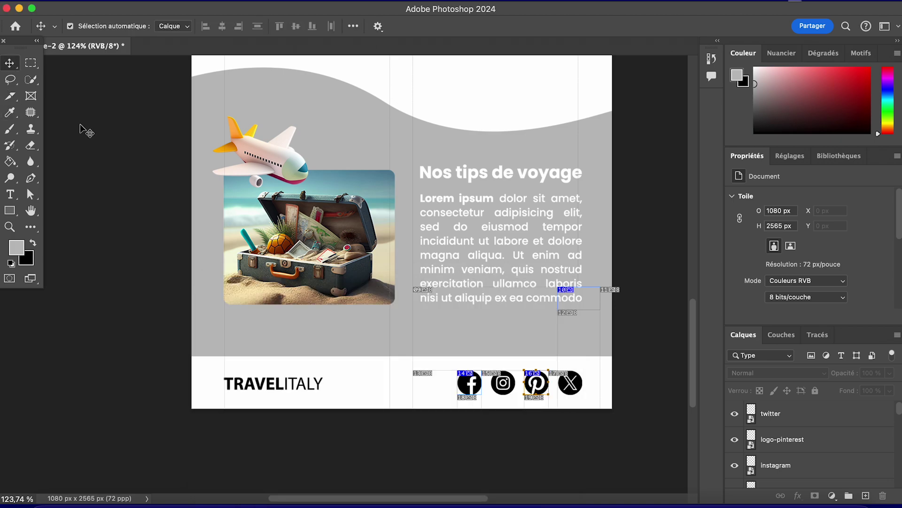
pyautogui.scroll(10, 141, 232)
pyautogui.scroll(-3, 141, 231)
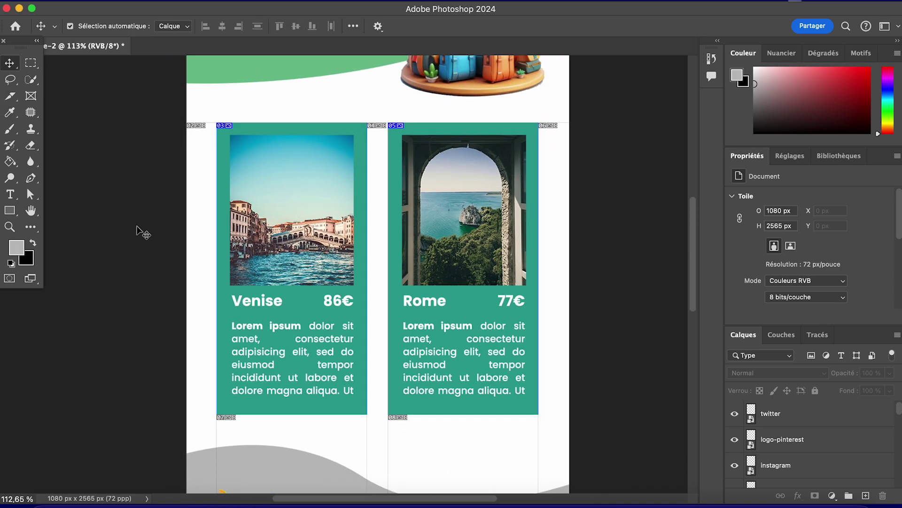
pyautogui.scroll(-1, 141, 232)
pyautogui.scroll(5, 141, 231)
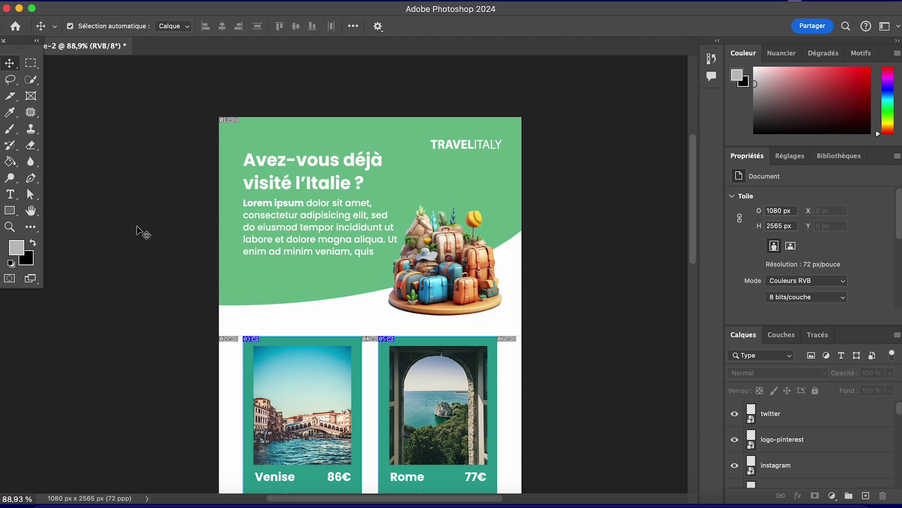
pyautogui.scroll(-10, 141, 232)
pyautogui.scroll(4, 141, 232)
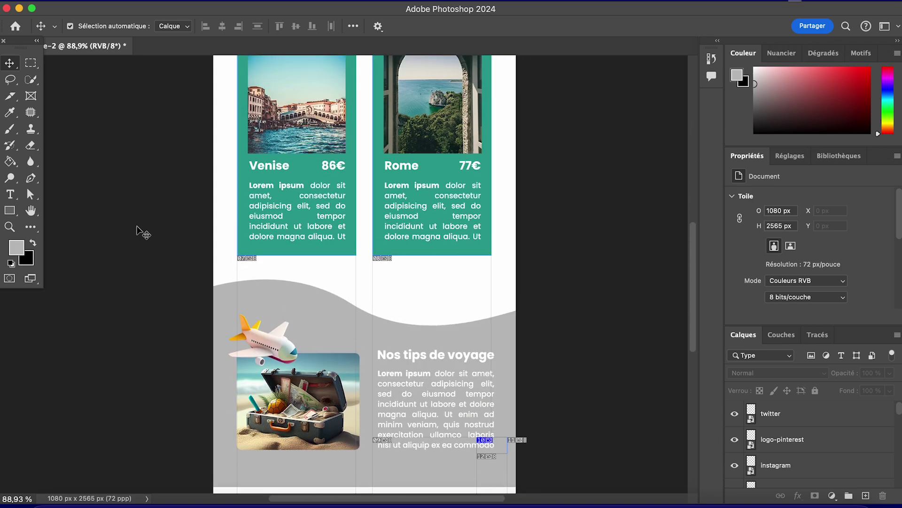
pyautogui.scroll(6, 143, 233)
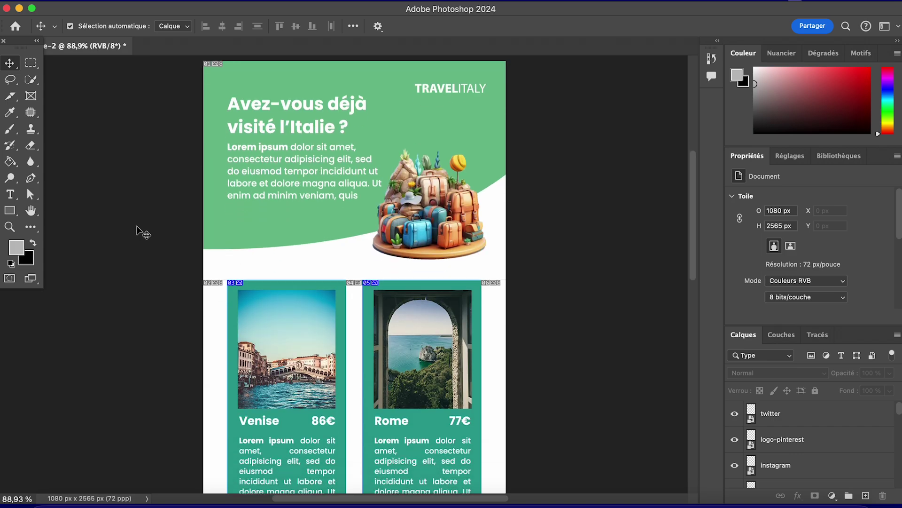
pyautogui.click(115, 0)
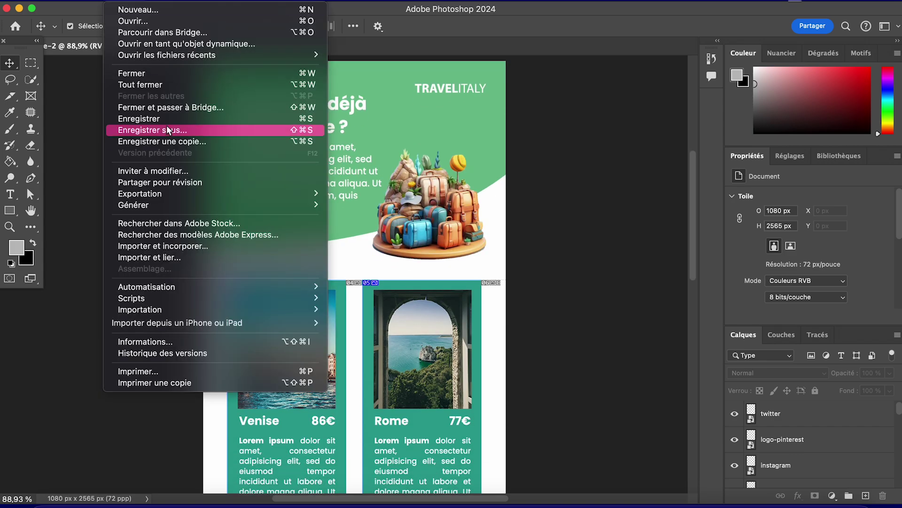
pyautogui.moveTo(172, 191)
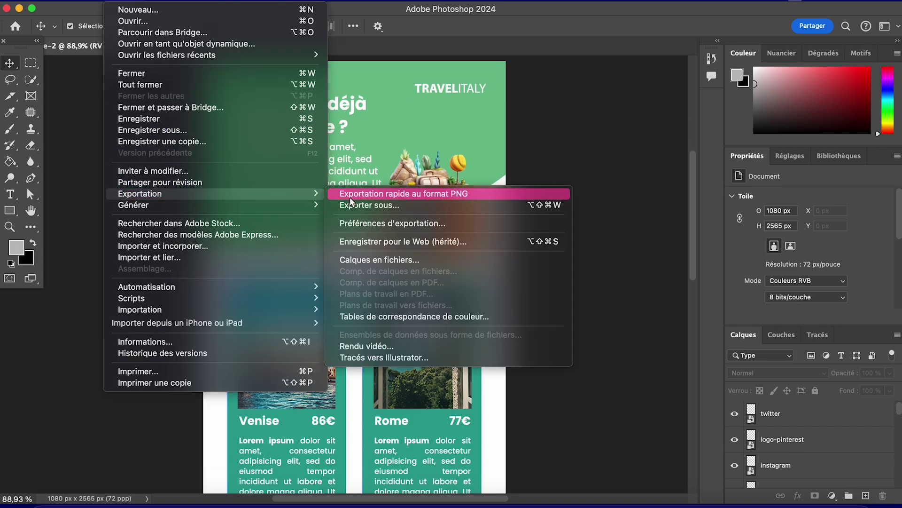
pyautogui.click(390, 246)
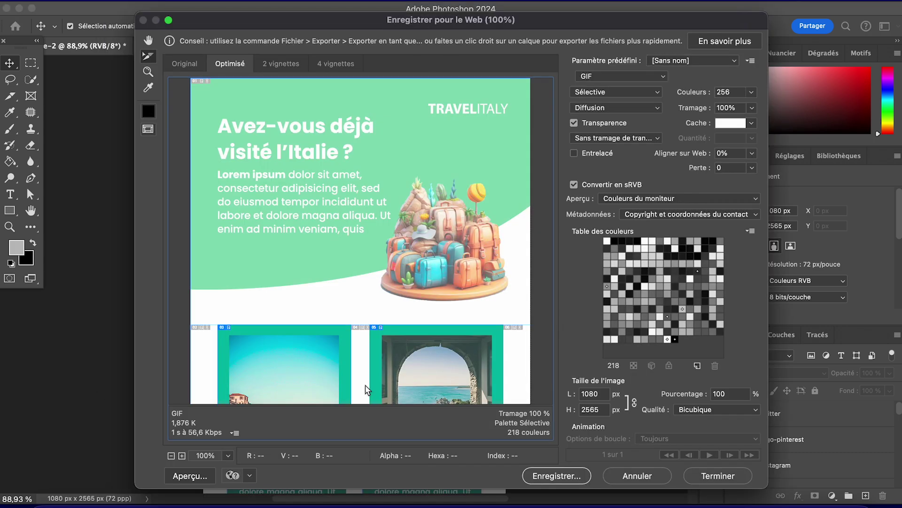
pyautogui.press('Escape')
# Step: Select the newsletter's Calque 0 background layer and start a Save for Web export with JPEG as the format
pyautogui.click(384, 244)
pyautogui.press('super+alt+shift+s')
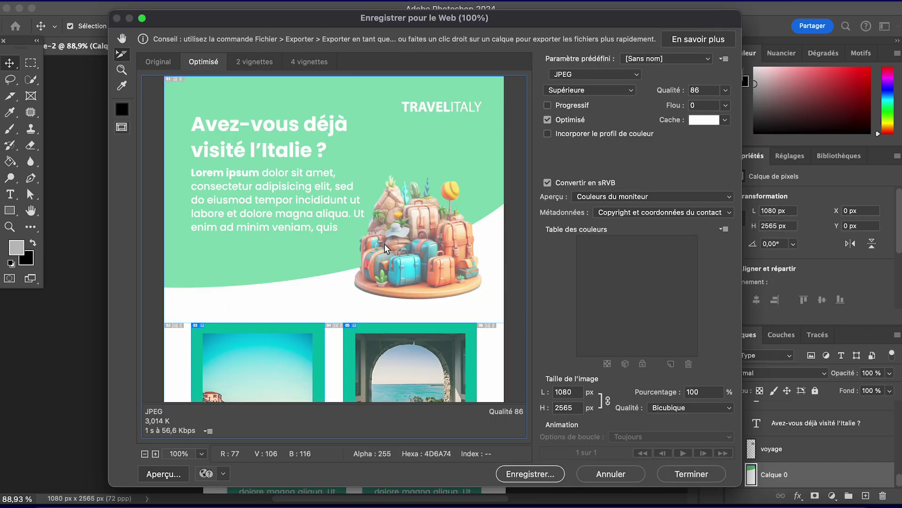
pyautogui.click(591, 73)
pyautogui.click(574, 72)
pyautogui.click(572, 72)
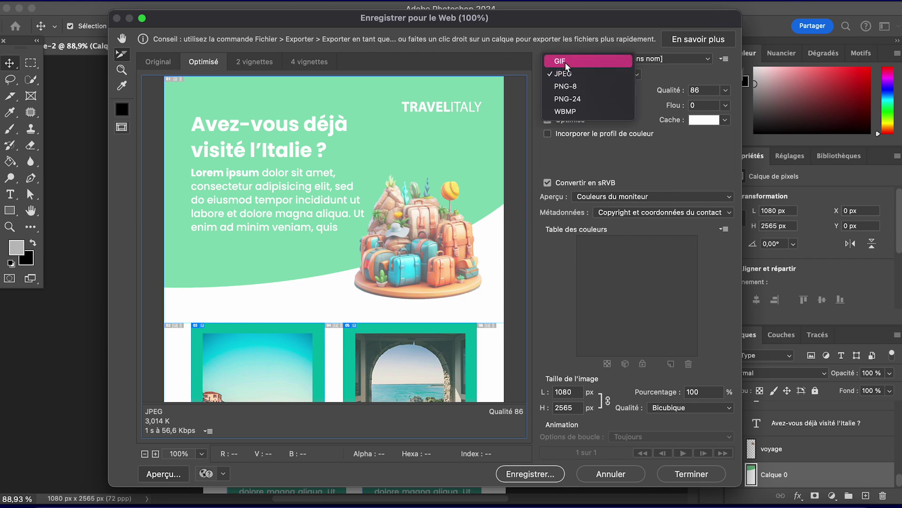
pyautogui.click(570, 77)
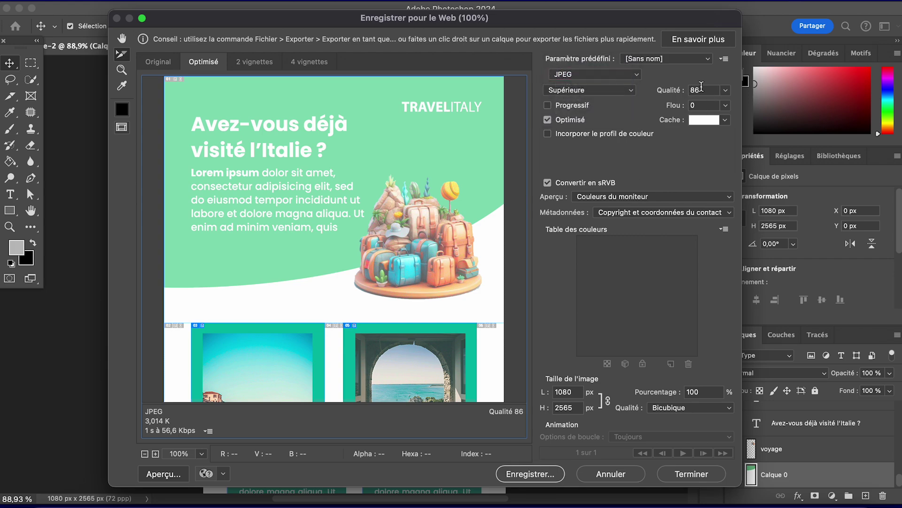
# Step: Set the JPEG compression quality to Supérieure, with a quality value of 80
pyautogui.click(582, 88)
pyautogui.click(586, 99)
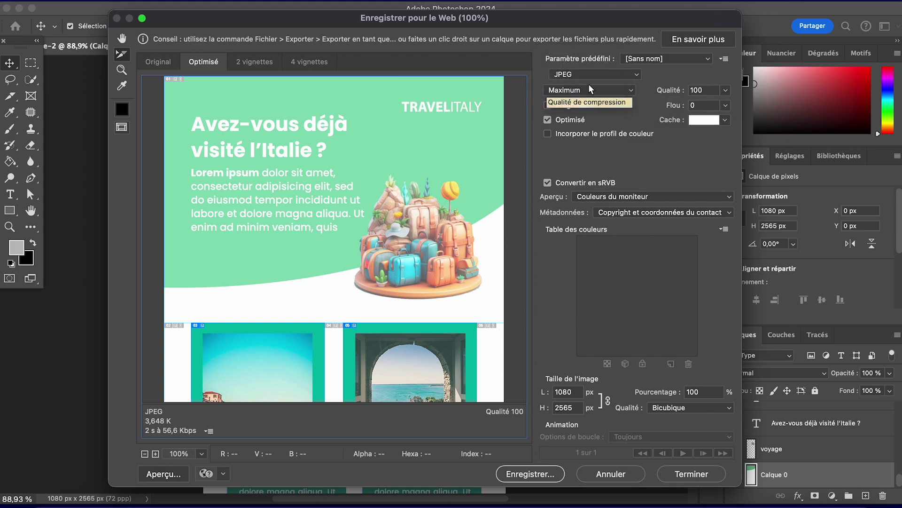
pyautogui.click(589, 84)
pyautogui.click(571, 68)
pyautogui.click(572, 90)
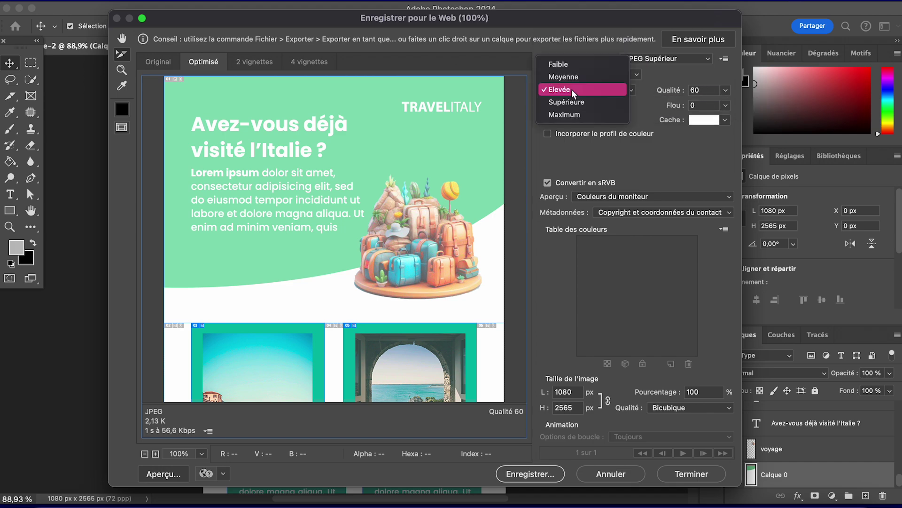
pyautogui.click(567, 101)
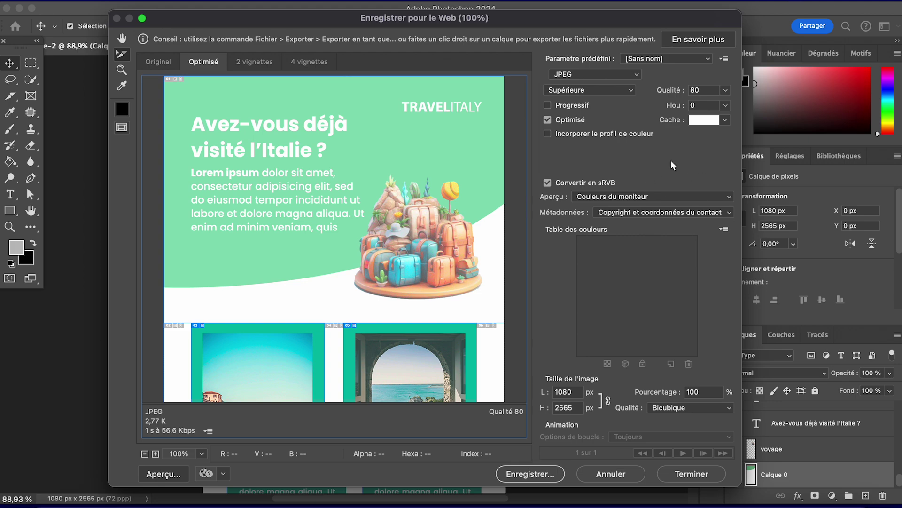
# Step: Save the optimised copy as Sans-titre-2.html in Bureau, using the HTML et images format, default settings and all slices
pyautogui.click(527, 474)
pyautogui.click(297, 168)
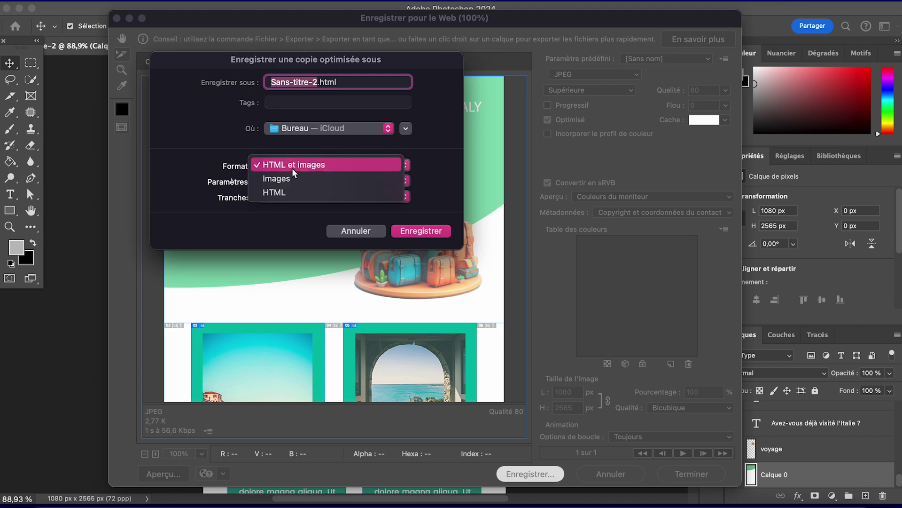
pyautogui.click(291, 167)
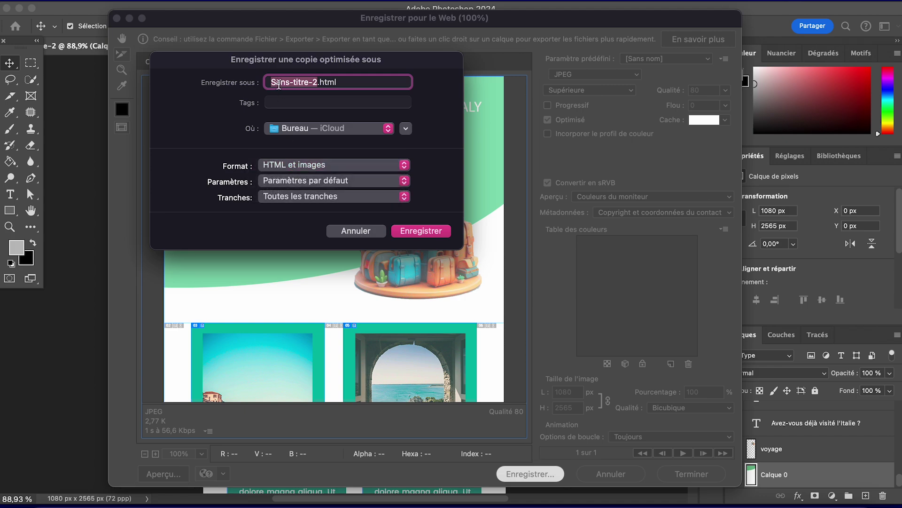
pyautogui.click(297, 128)
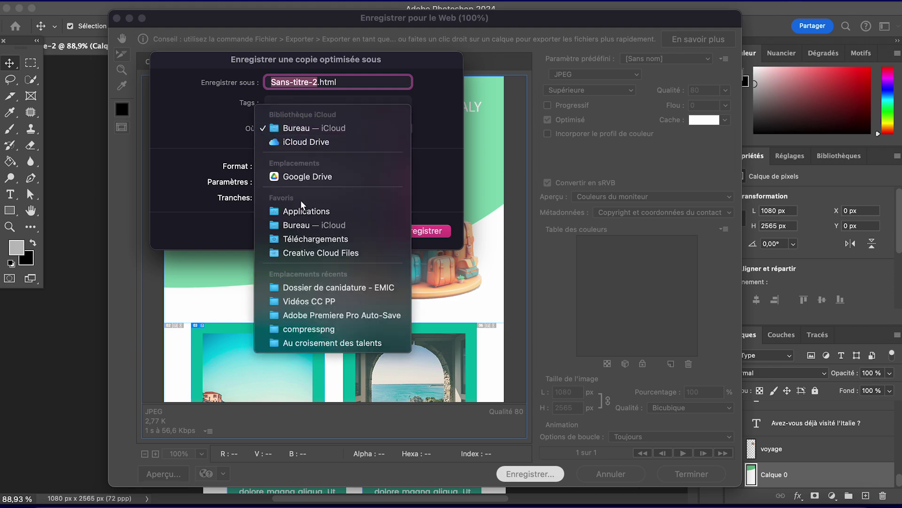
pyautogui.click(228, 153)
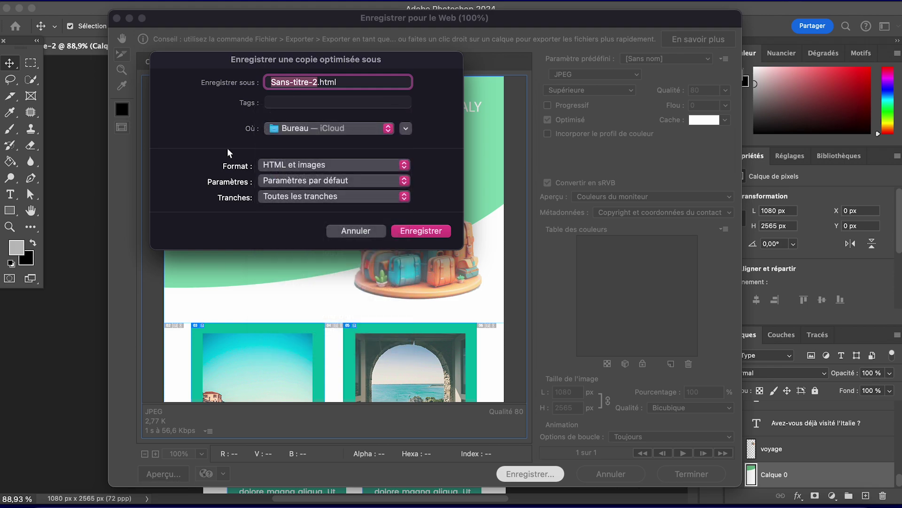
pyautogui.click(294, 167)
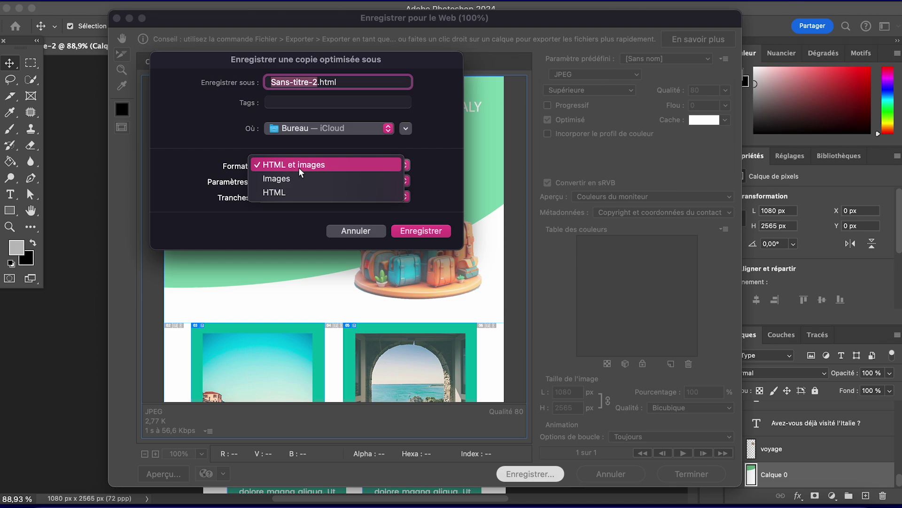
pyautogui.click(298, 167)
pyautogui.click(426, 226)
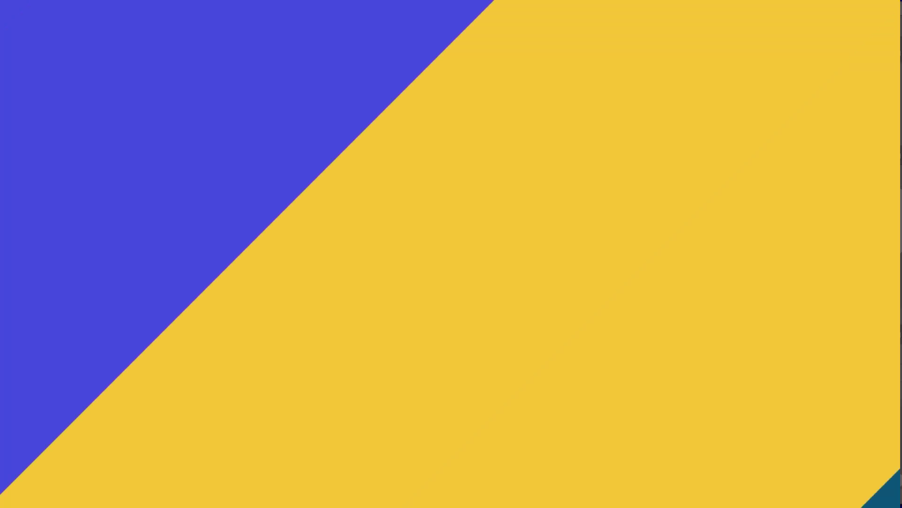